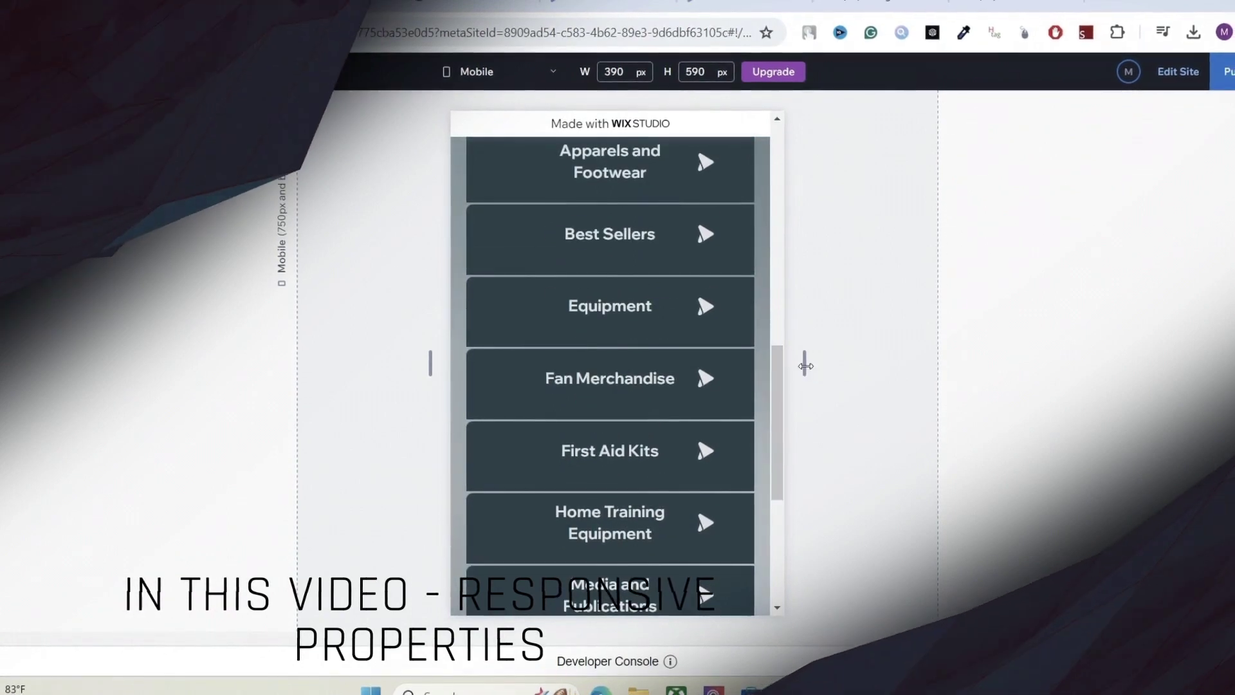
Preview the mobile site at several screen widths between 390 px and 694 px and examine how the category list scales
{"action": "left_click_drag", "start_coordinate": [805, 363], "coordinate": [926, 372]}
{"action": "left_click_drag", "start_coordinate": [903, 508], "coordinate": [901, 293]}
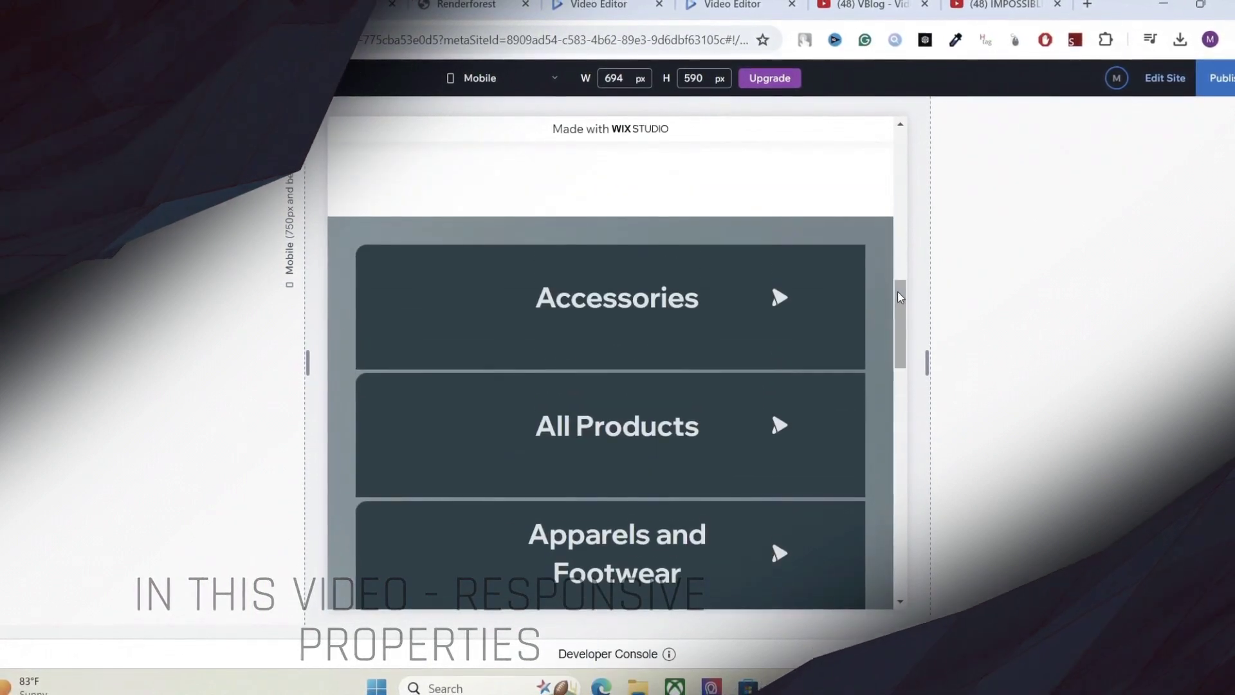
{"action": "left_click", "coordinate": [929, 365]}
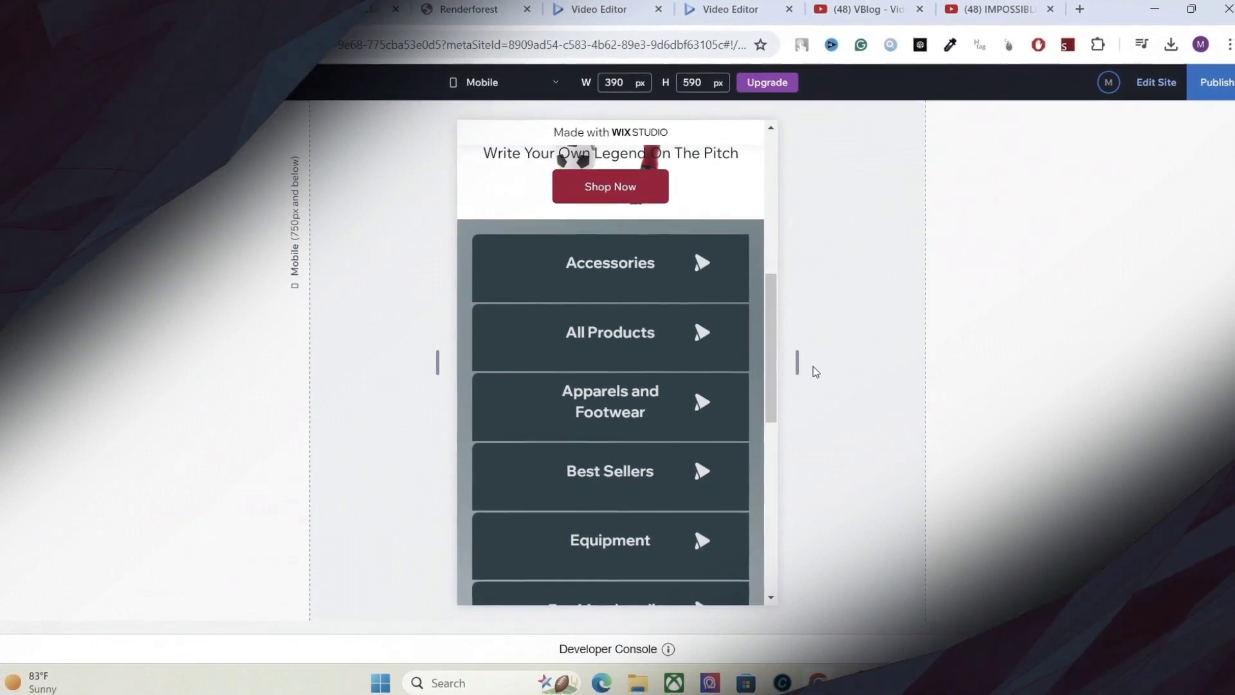
{"action": "left_click_drag", "start_coordinate": [796, 365], "coordinate": [886, 361]}
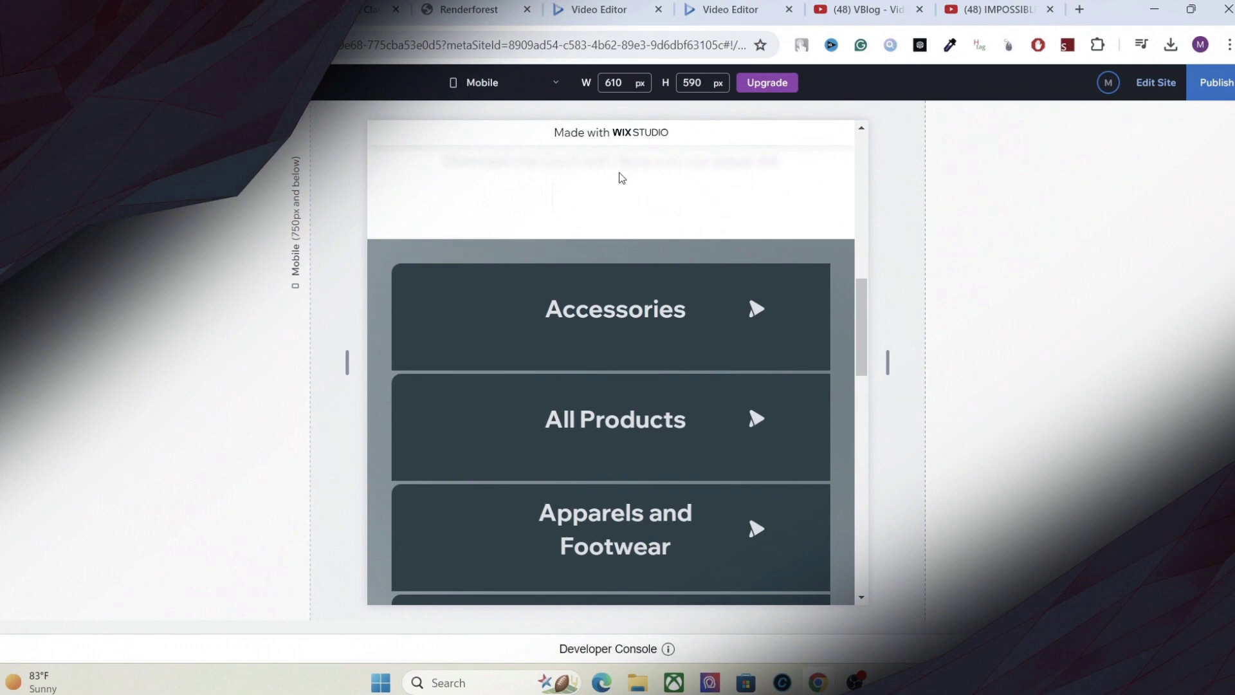
{"action": "left_click", "coordinate": [482, 82]}
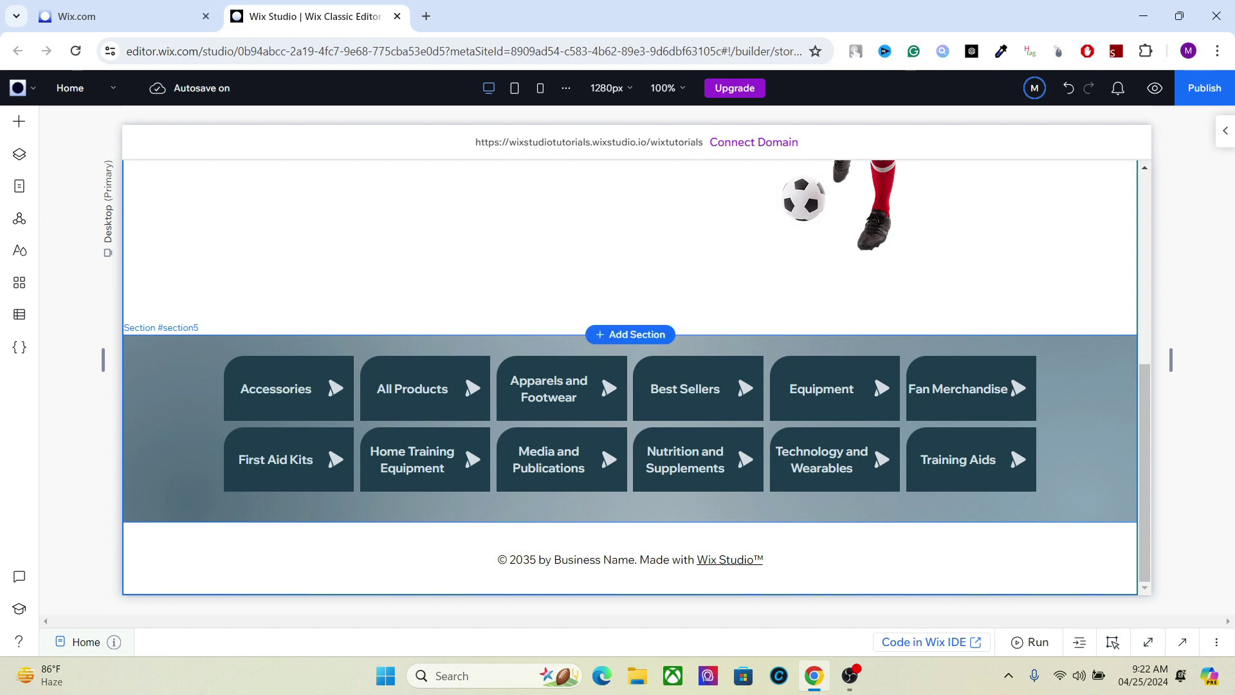
Examine the product-category repeater, its individual items and the section that contains them
{"action": "left_click", "coordinate": [874, 442]}
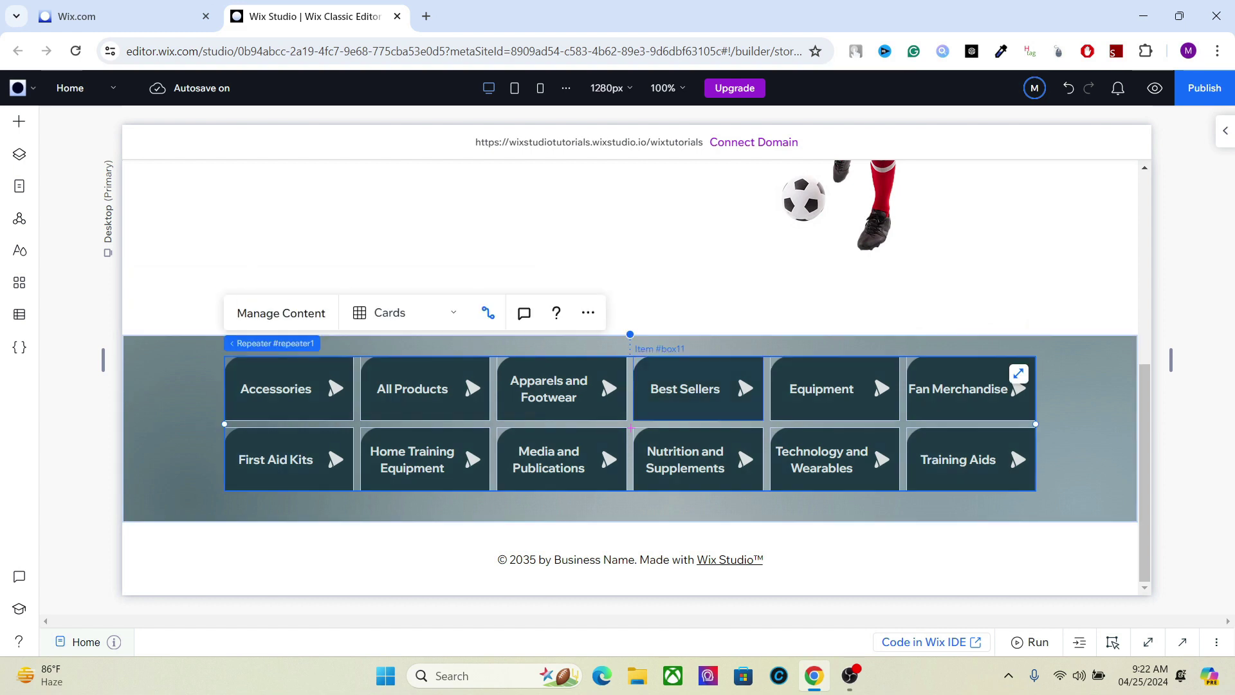
{"action": "left_click", "coordinate": [698, 388]}
{"action": "left_click", "coordinate": [835, 388]}
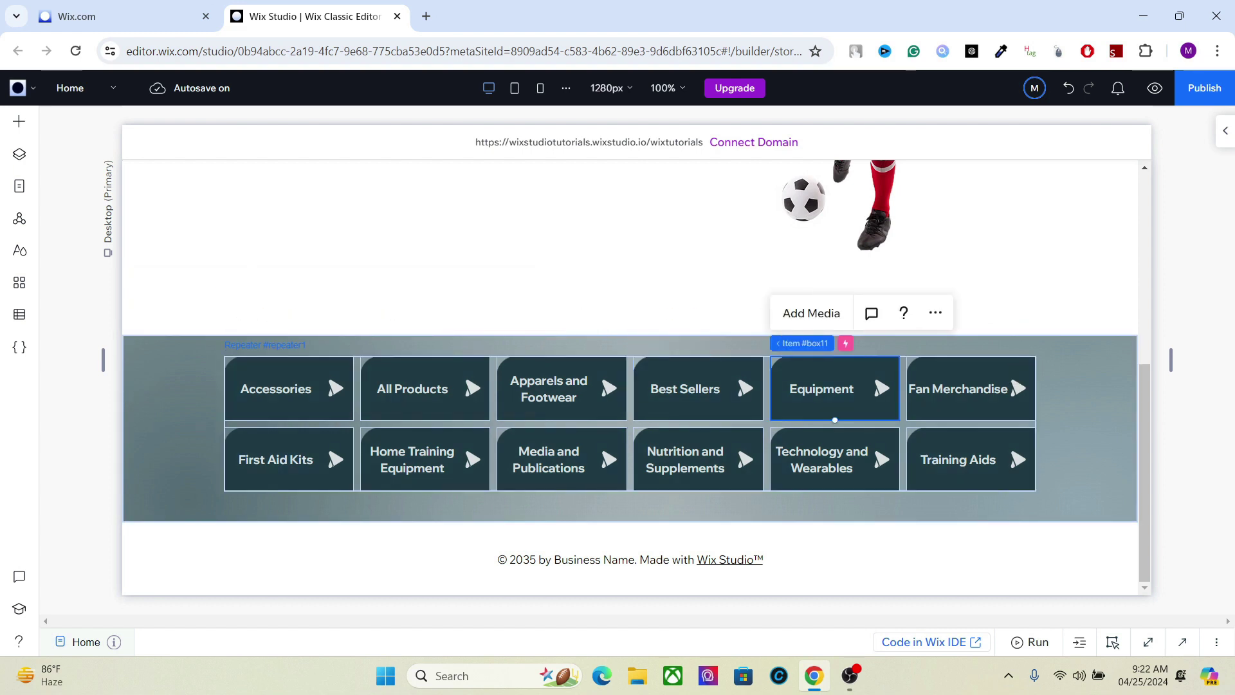
{"action": "left_click", "coordinate": [1086, 424]}
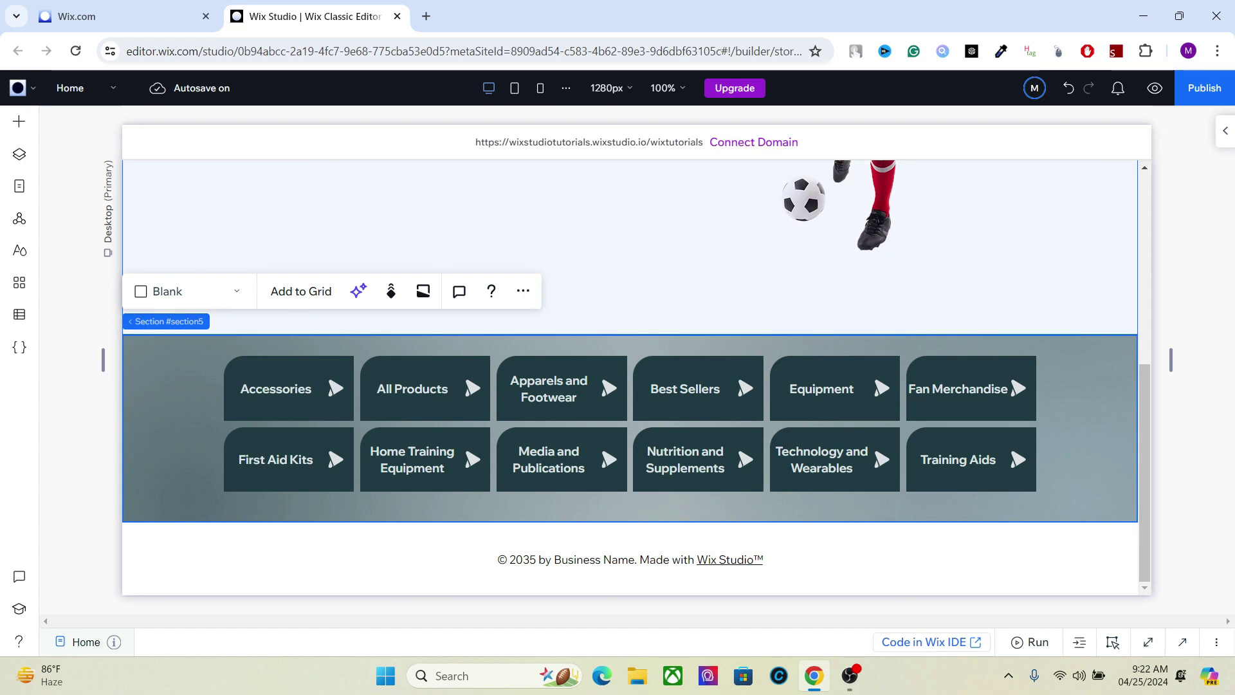
Compare the home page layout at the mobile and tablet breakpoints, then return to the desktop breakpoint
{"action": "left_click", "coordinate": [540, 88]}
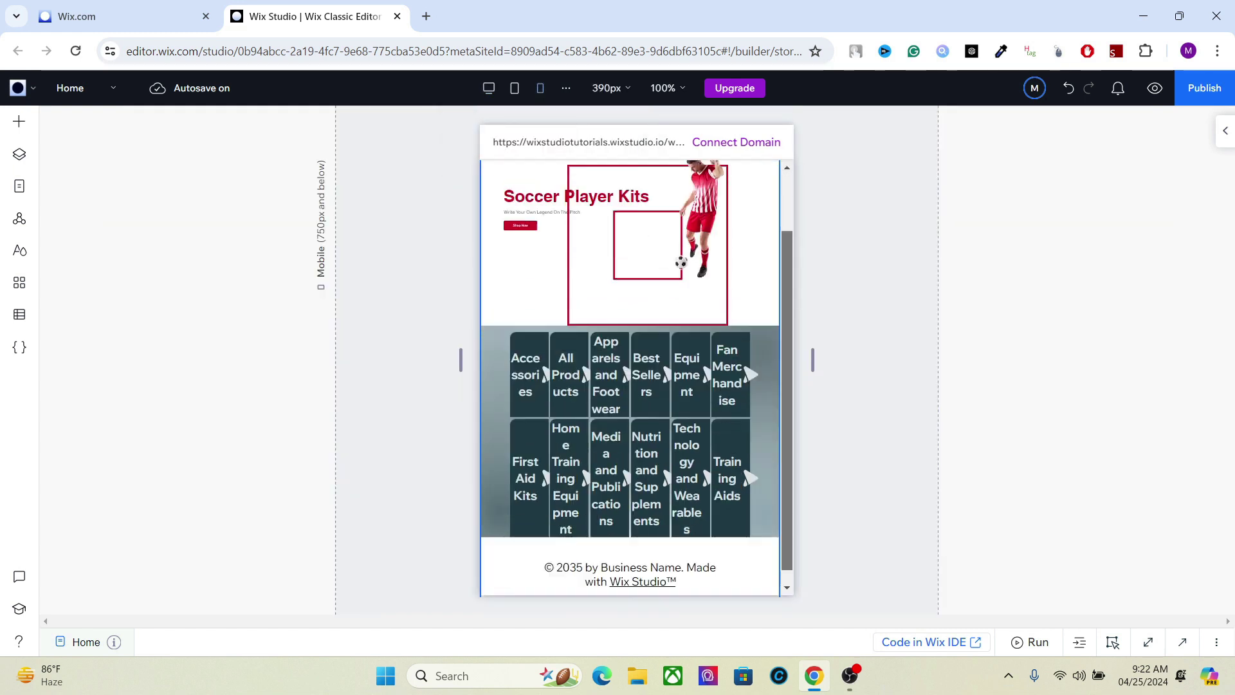
{"action": "left_click_drag", "start_coordinate": [787, 360], "coordinate": [787, 292]}
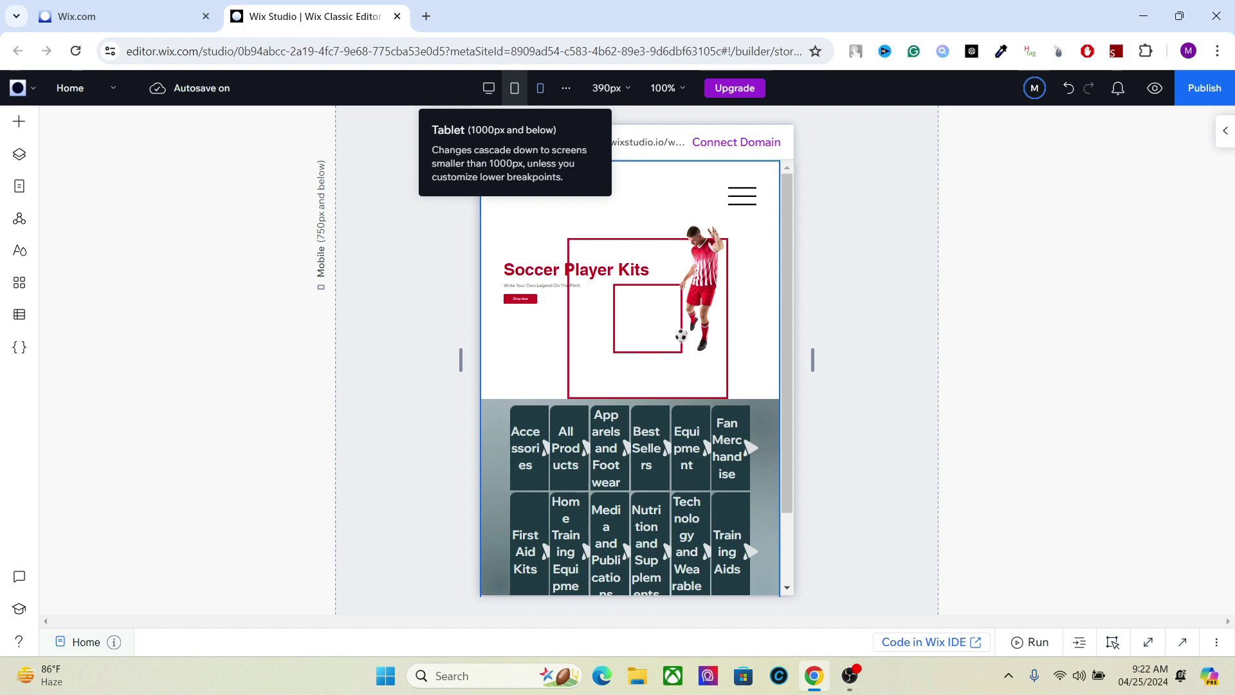
{"action": "left_click", "coordinate": [514, 89]}
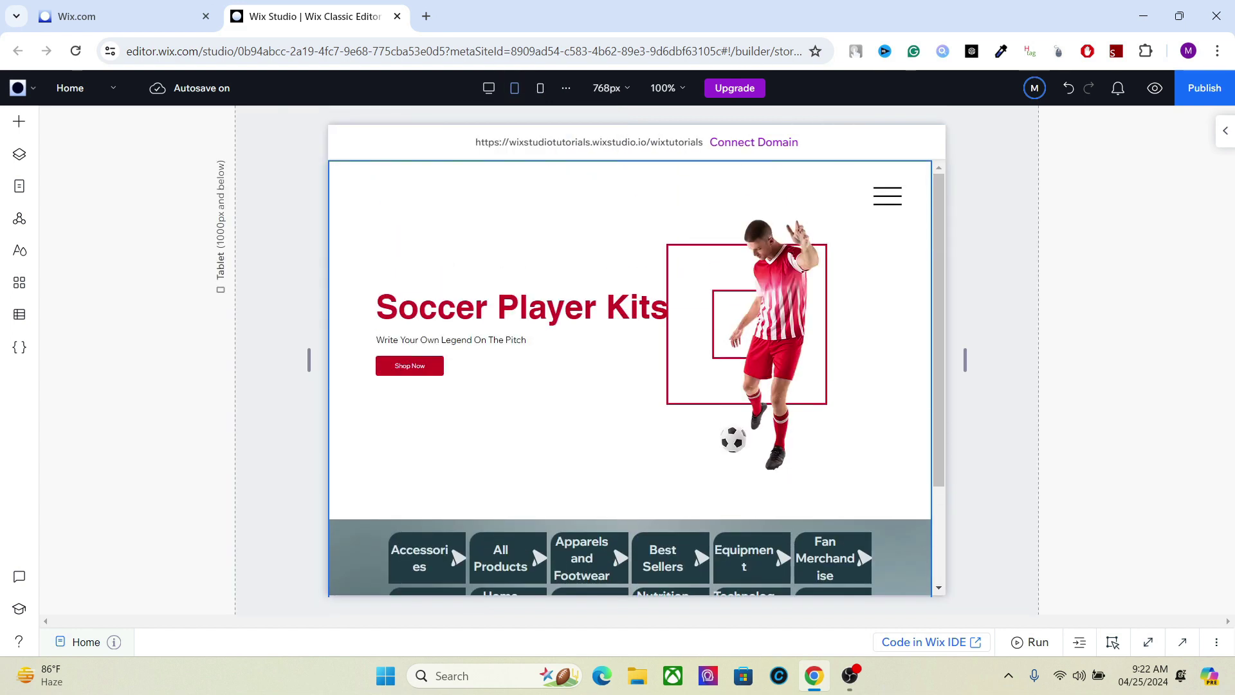
{"action": "left_click", "coordinate": [488, 88]}
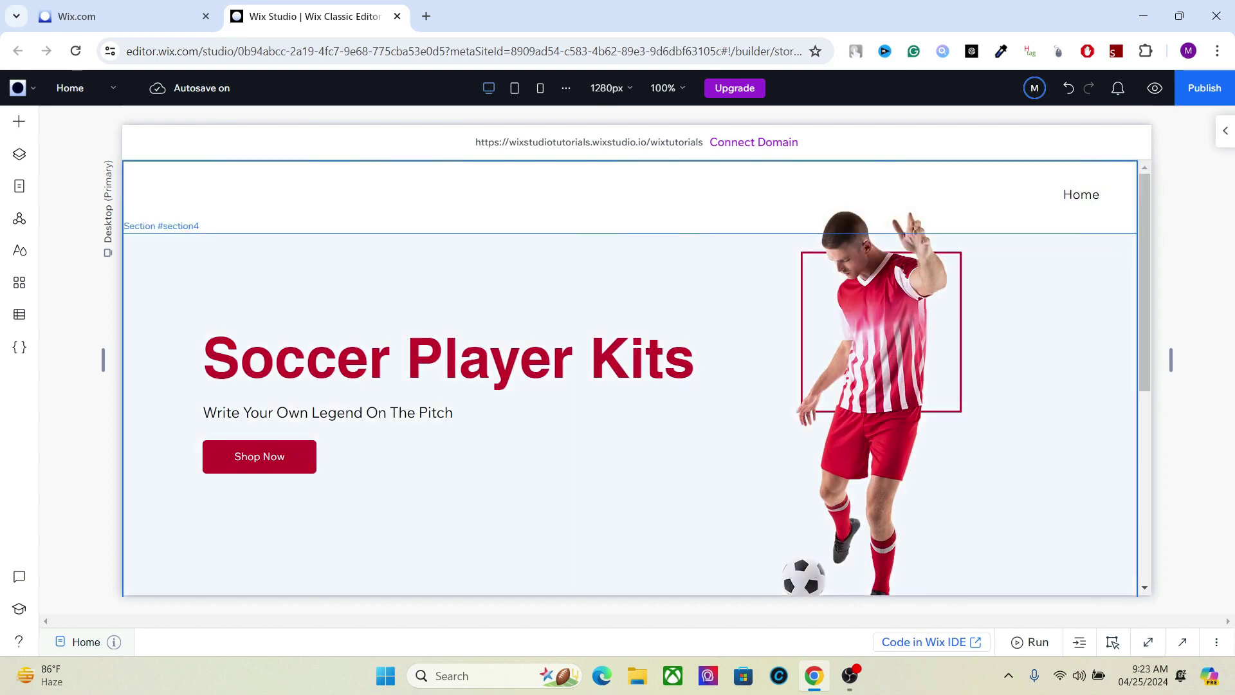
Inspect the hero's multi-state box, container, heading, tagline and Shop Now button one after another
{"action": "left_click", "coordinate": [459, 364]}
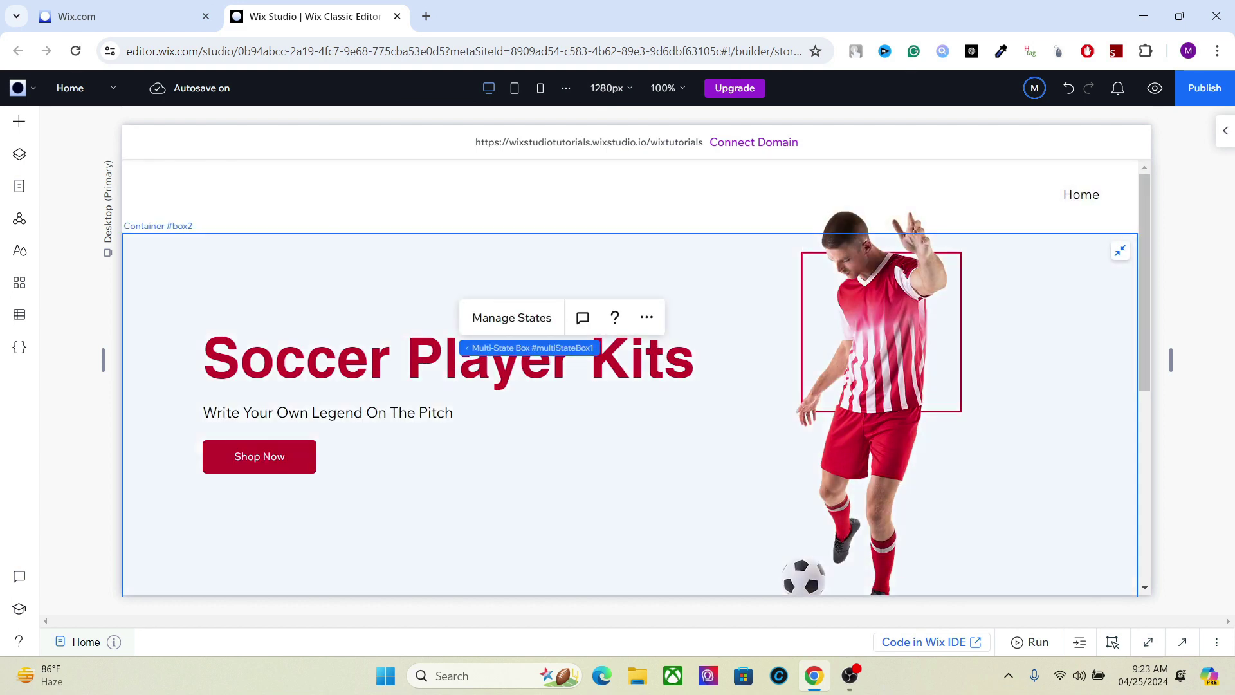
{"action": "left_click", "coordinate": [492, 387]}
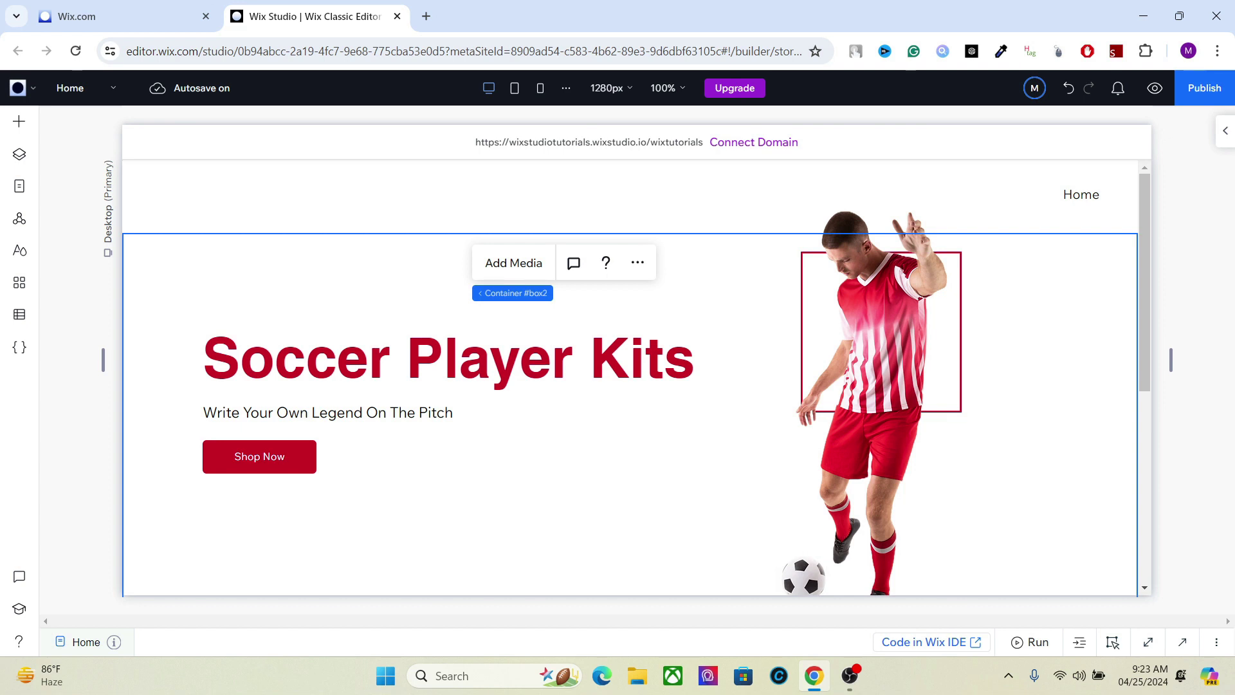
{"action": "left_click", "coordinate": [449, 358]}
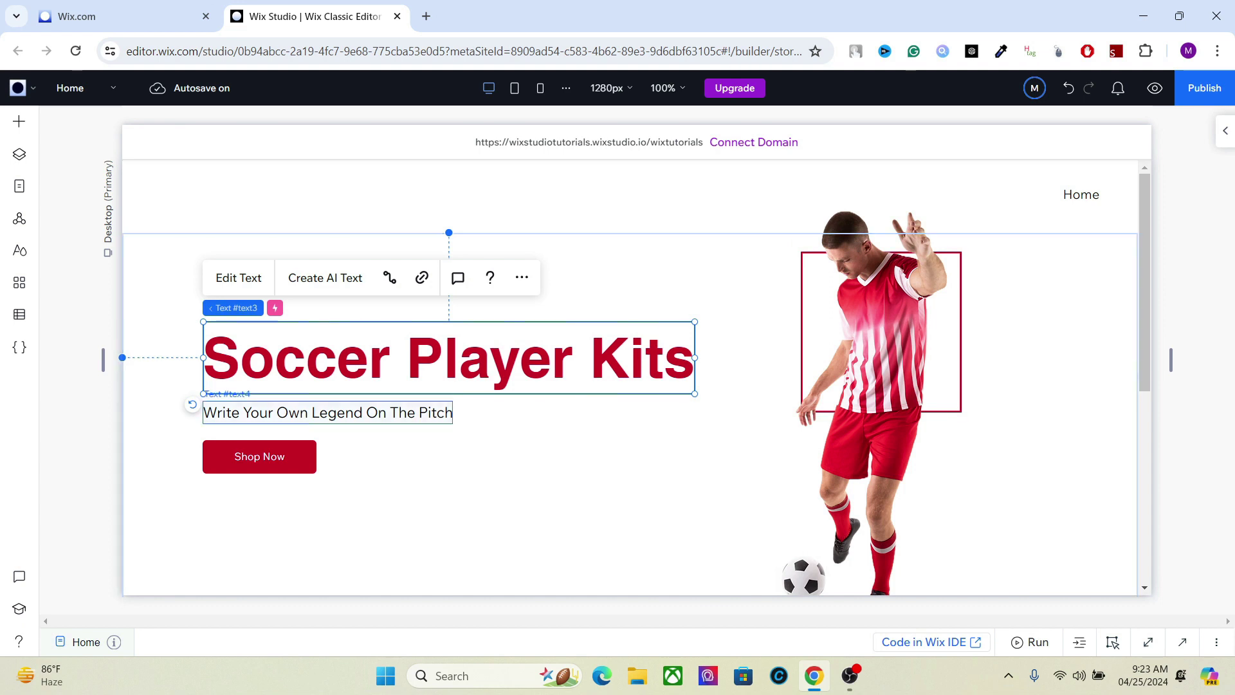
{"action": "left_click", "coordinate": [327, 412]}
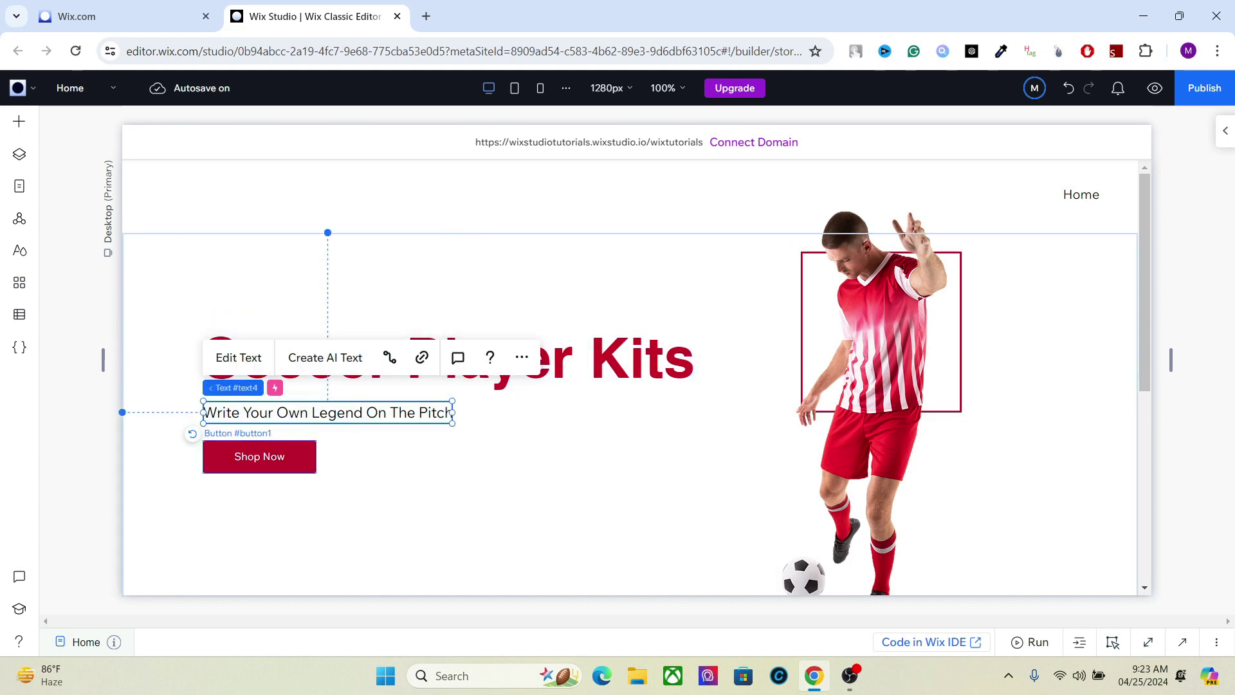
{"action": "left_click", "coordinate": [260, 457]}
Stack the Soccer Player Kits heading, the tagline and the Shop Now button together in the hero
{"action": "left_click", "coordinate": [448, 357]}
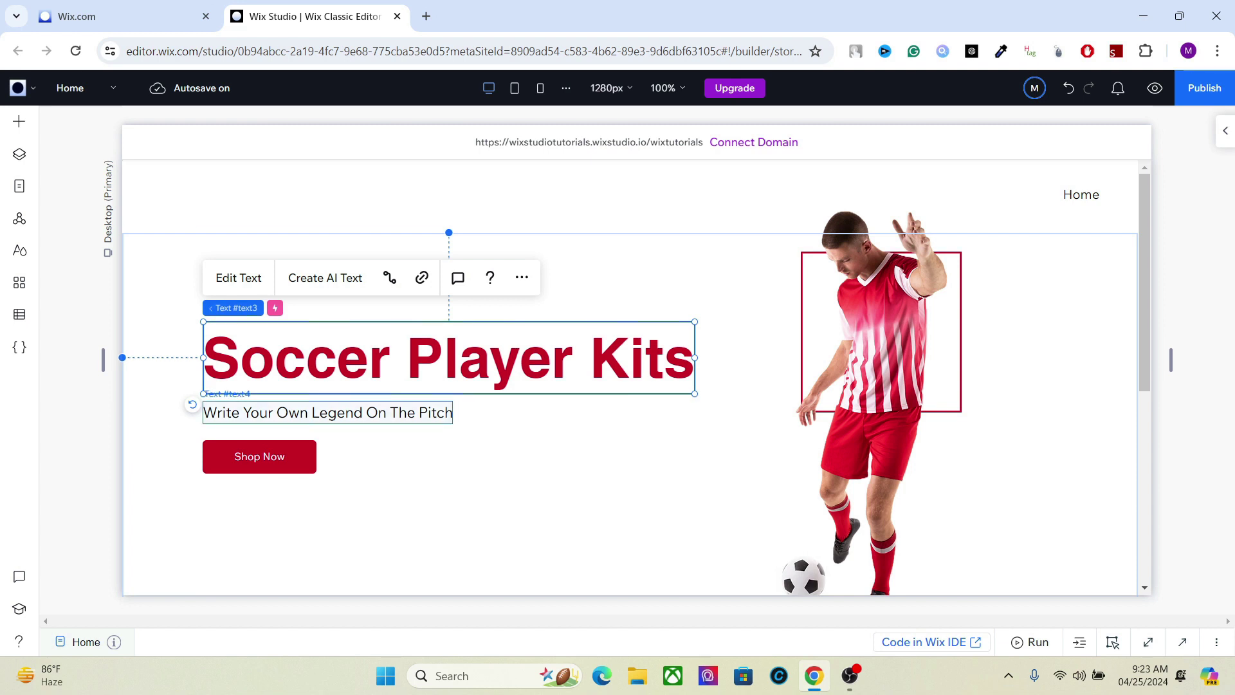
{"action": "left_click", "coordinate": [328, 413], "text": "shift"}
{"action": "left_click", "coordinate": [259, 456], "text": "shift"}
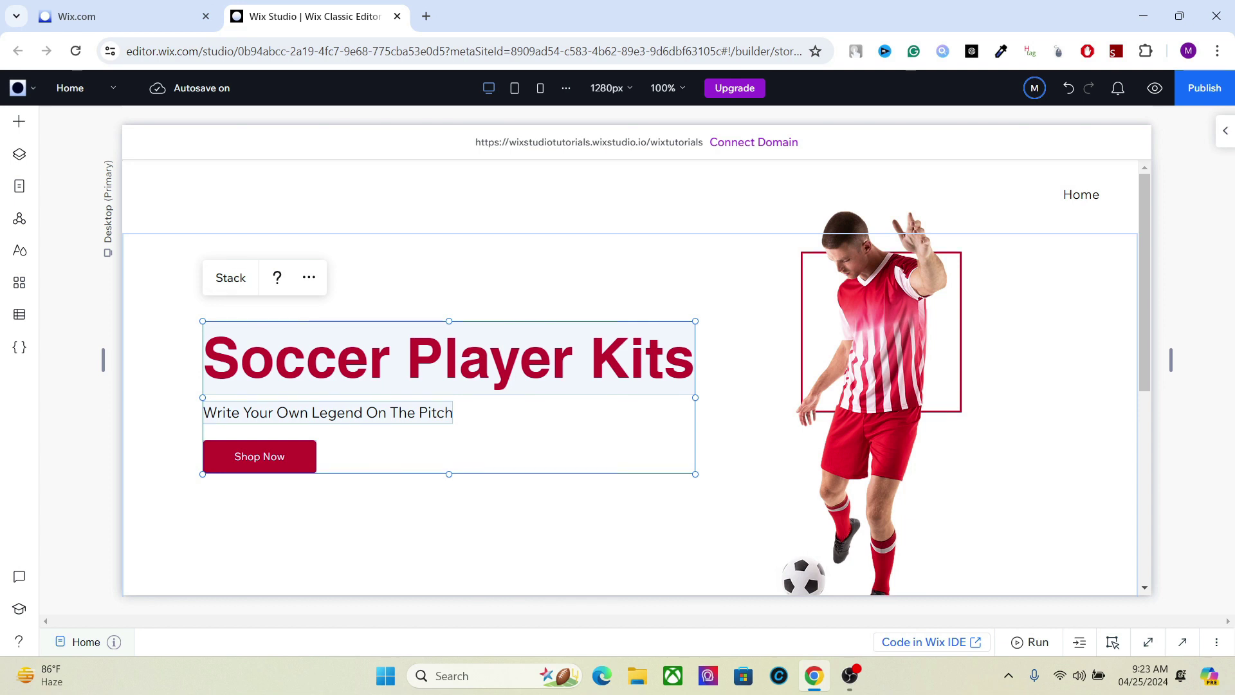
{"action": "left_click", "coordinate": [230, 277]}
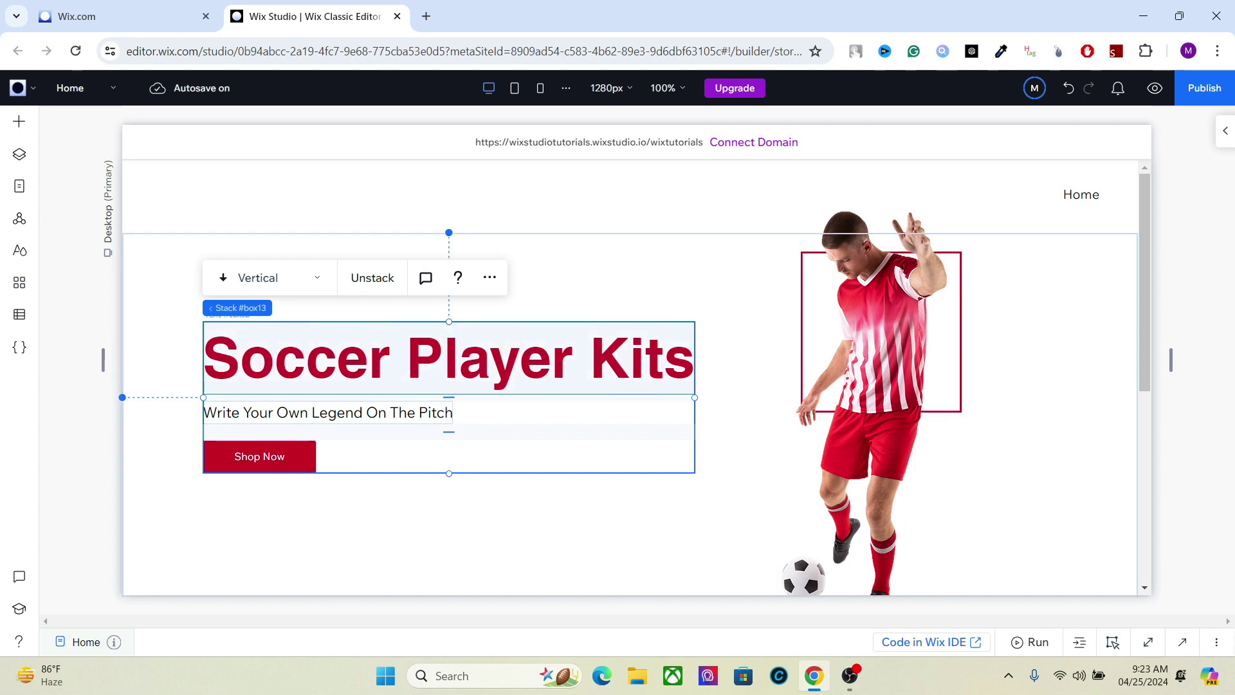
Examine the responsive behavior options of the Soccer Player Kits heading inside the new stack
{"action": "left_click", "coordinate": [546, 307]}
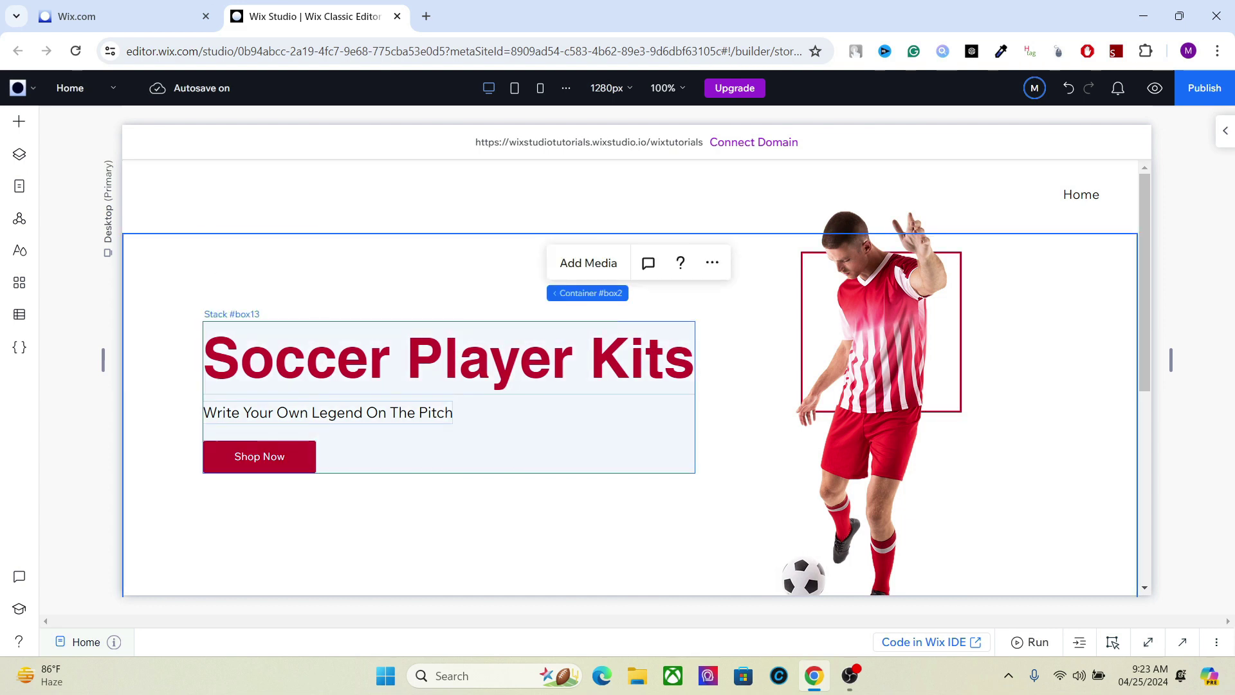
{"action": "left_click", "coordinate": [573, 433]}
{"action": "left_click", "coordinate": [448, 358]}
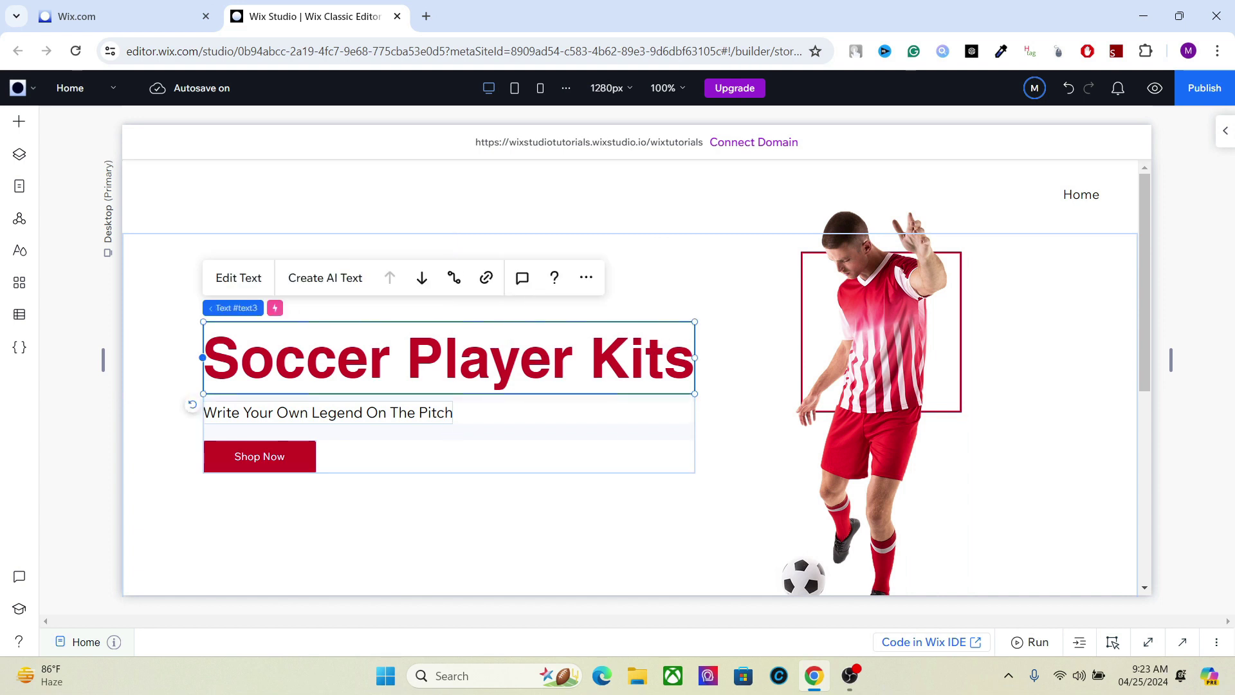
{"action": "left_click", "coordinate": [1218, 130]}
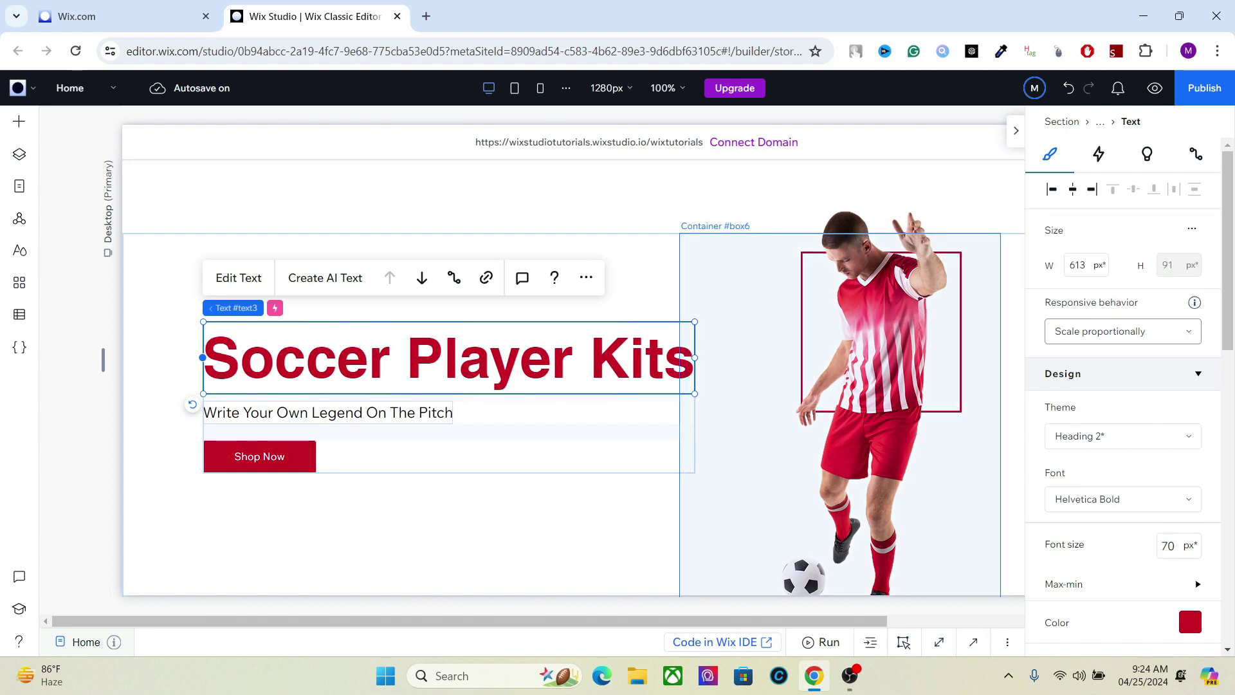
{"action": "left_click", "coordinate": [1123, 331]}
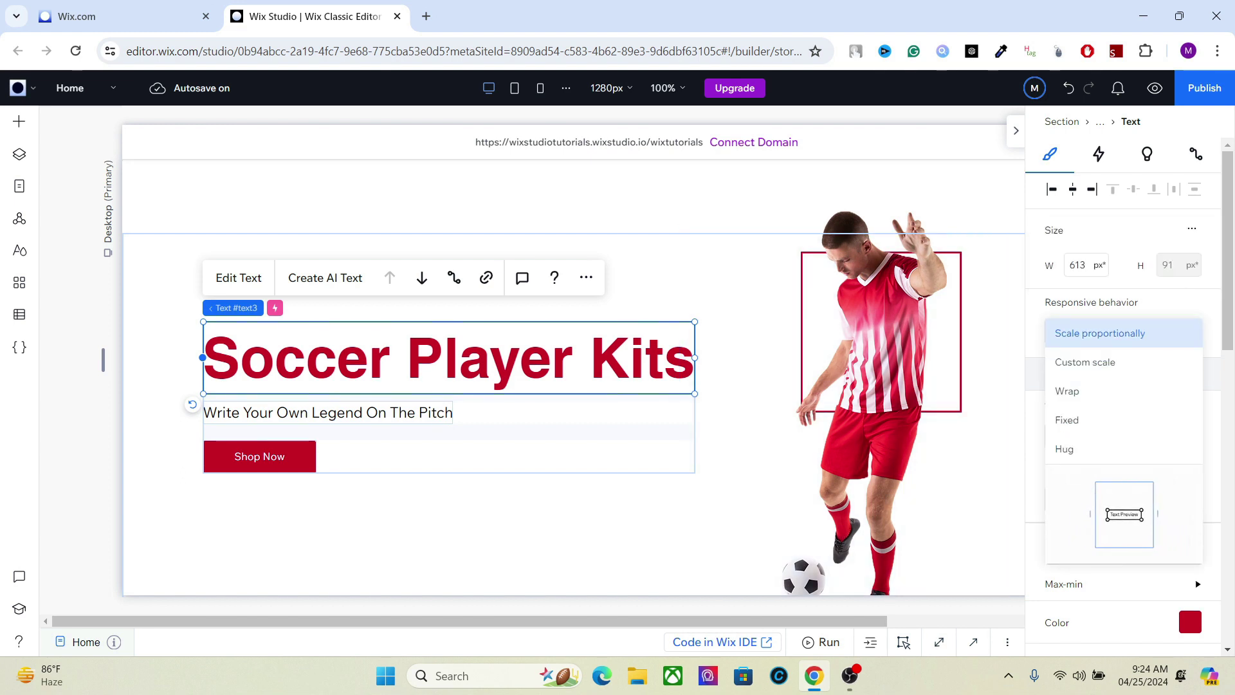
{"action": "left_click", "coordinate": [233, 308]}
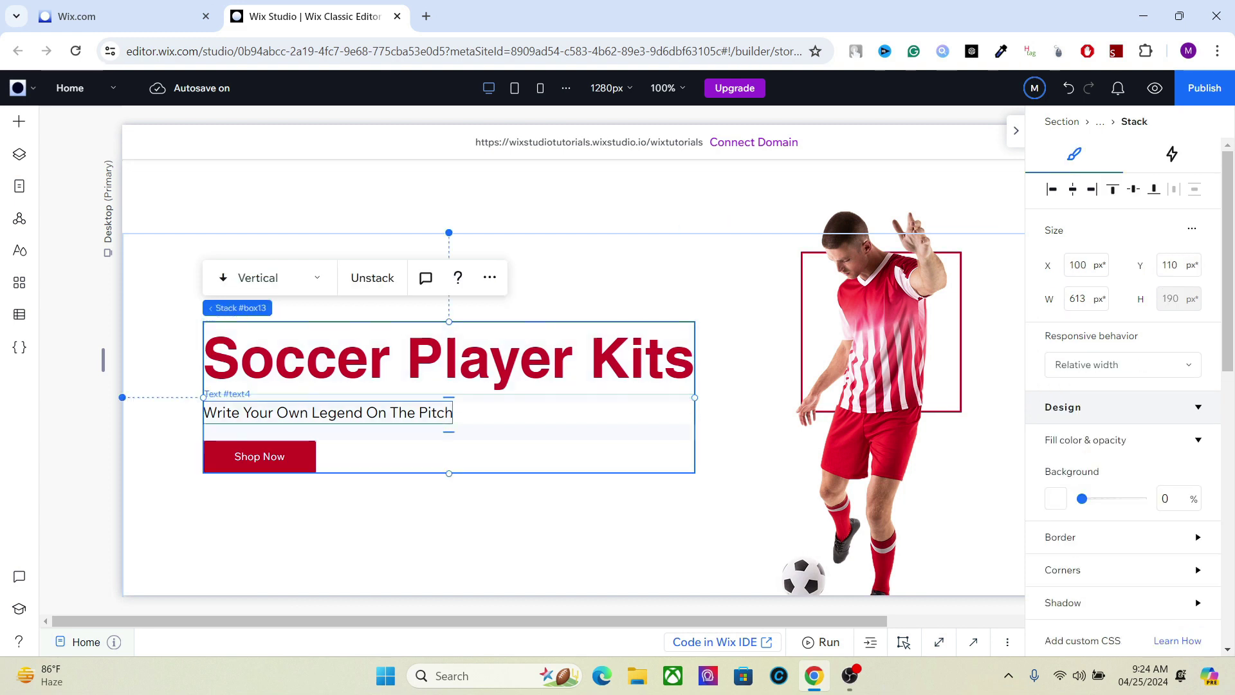
Set the tagline's responsive behavior to Wrap and widen its text box to the full width of the stack
{"action": "left_click", "coordinate": [328, 413]}
{"action": "left_click", "coordinate": [1123, 331]}
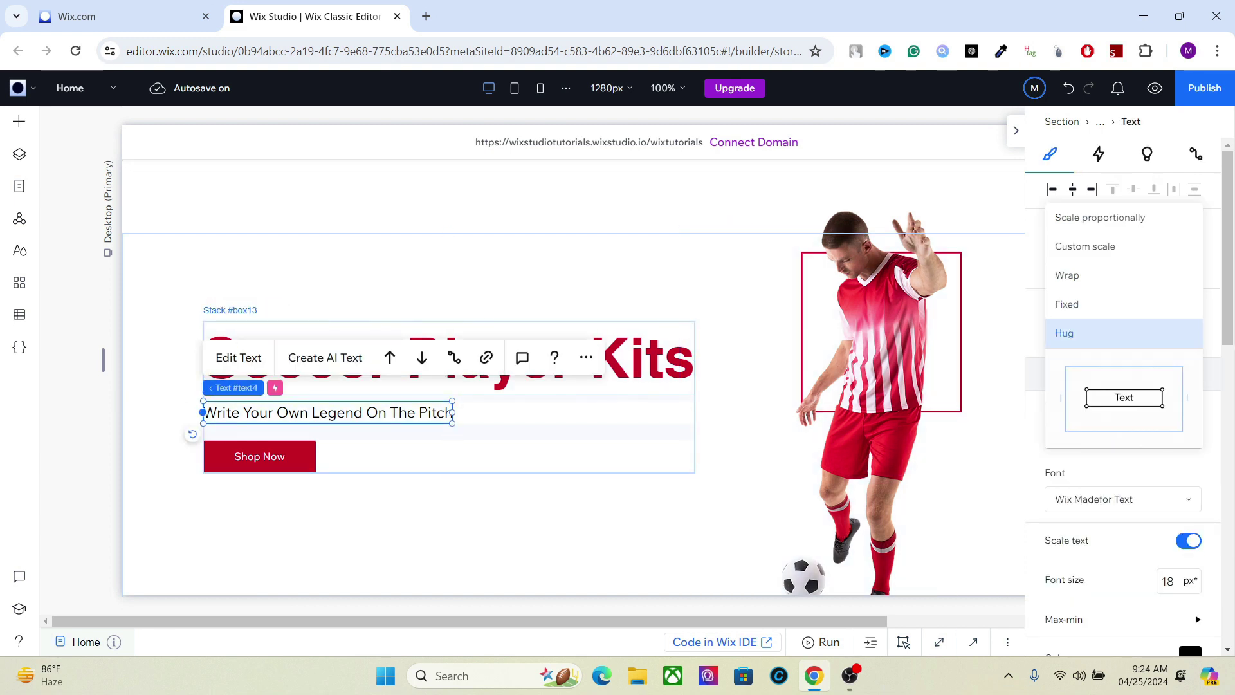
{"action": "left_click", "coordinate": [1067, 275]}
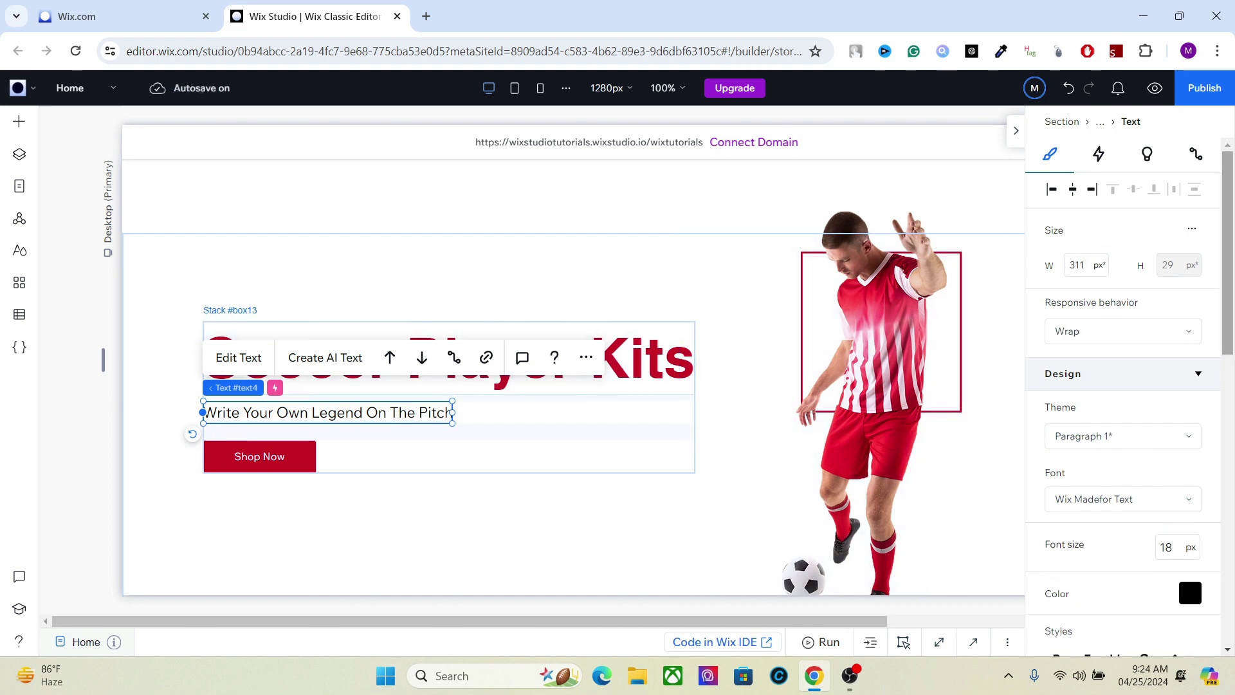
{"action": "scroll", "coordinate": [1123, 411], "scroll_direction": "down", "scroll_amount": 5}
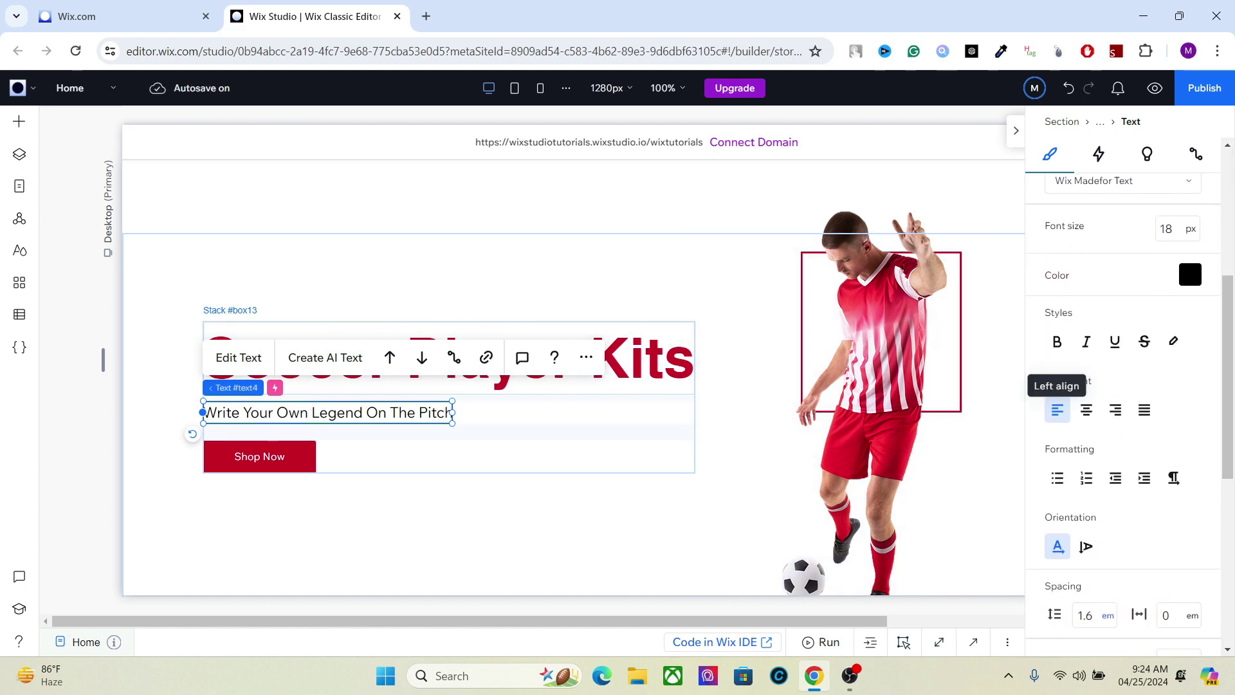
{"action": "left_click_drag", "start_coordinate": [452, 412], "coordinate": [695, 415]}
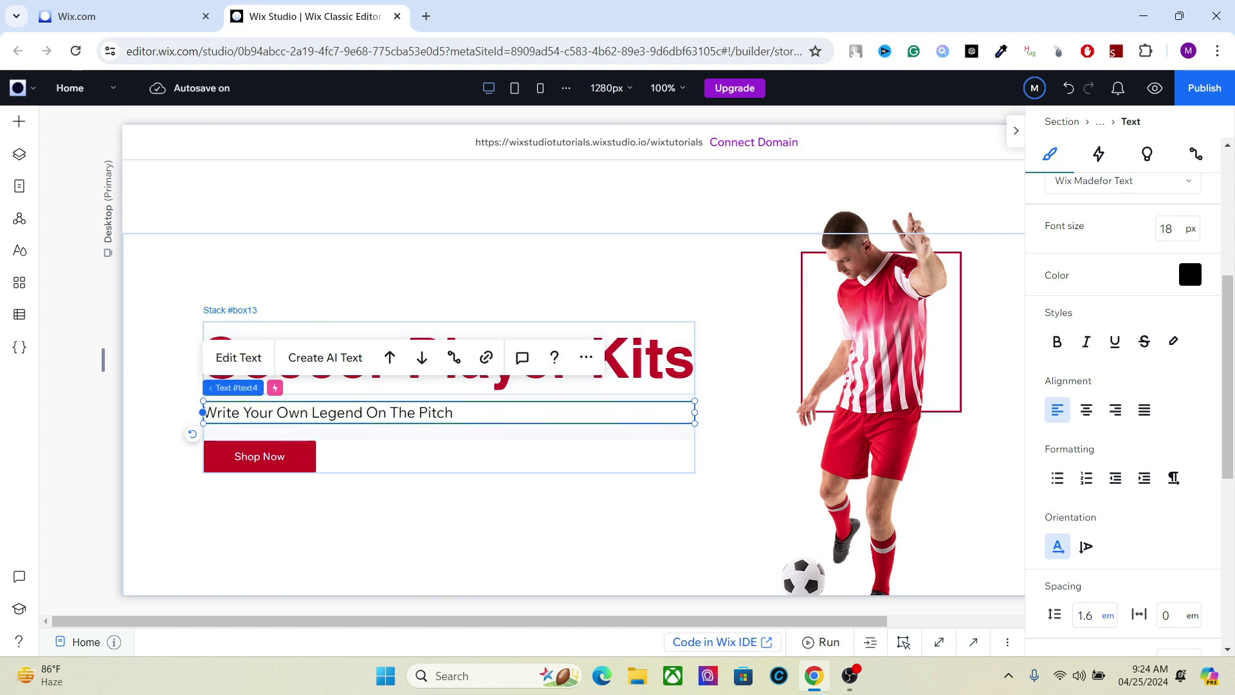
Set the Shop Now button's responsive behavior to Fixed
{"action": "left_click", "coordinate": [260, 457]}
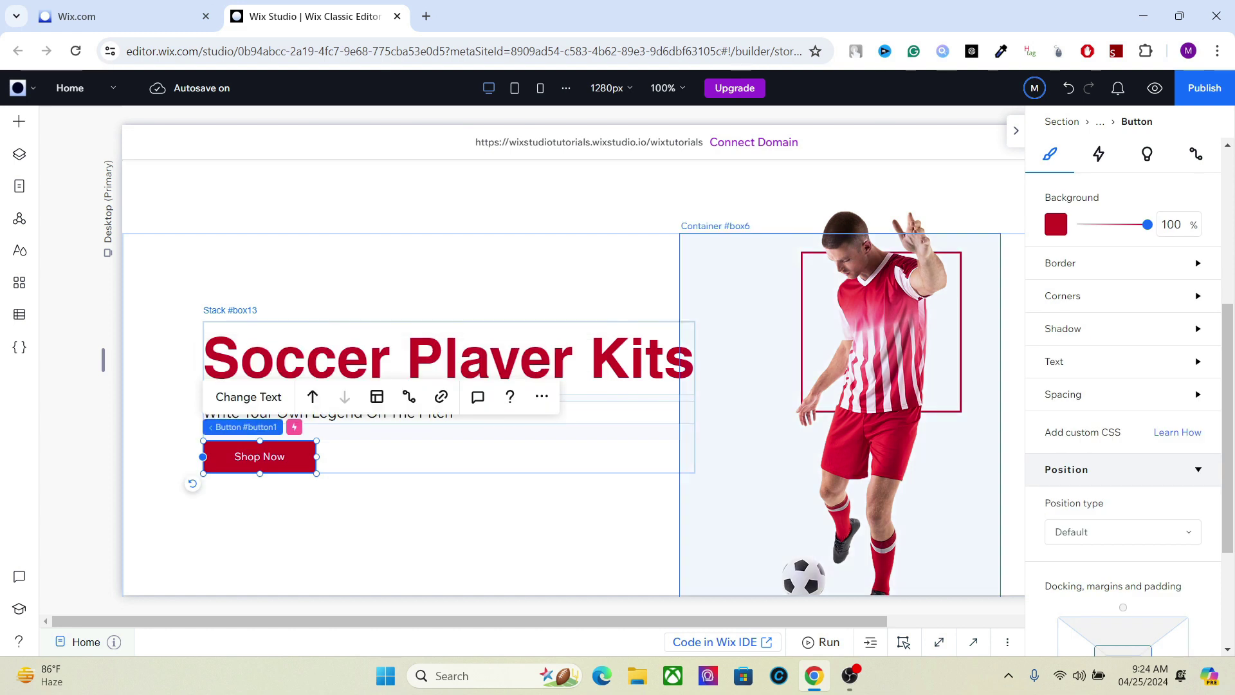
{"action": "left_click", "coordinate": [1122, 333]}
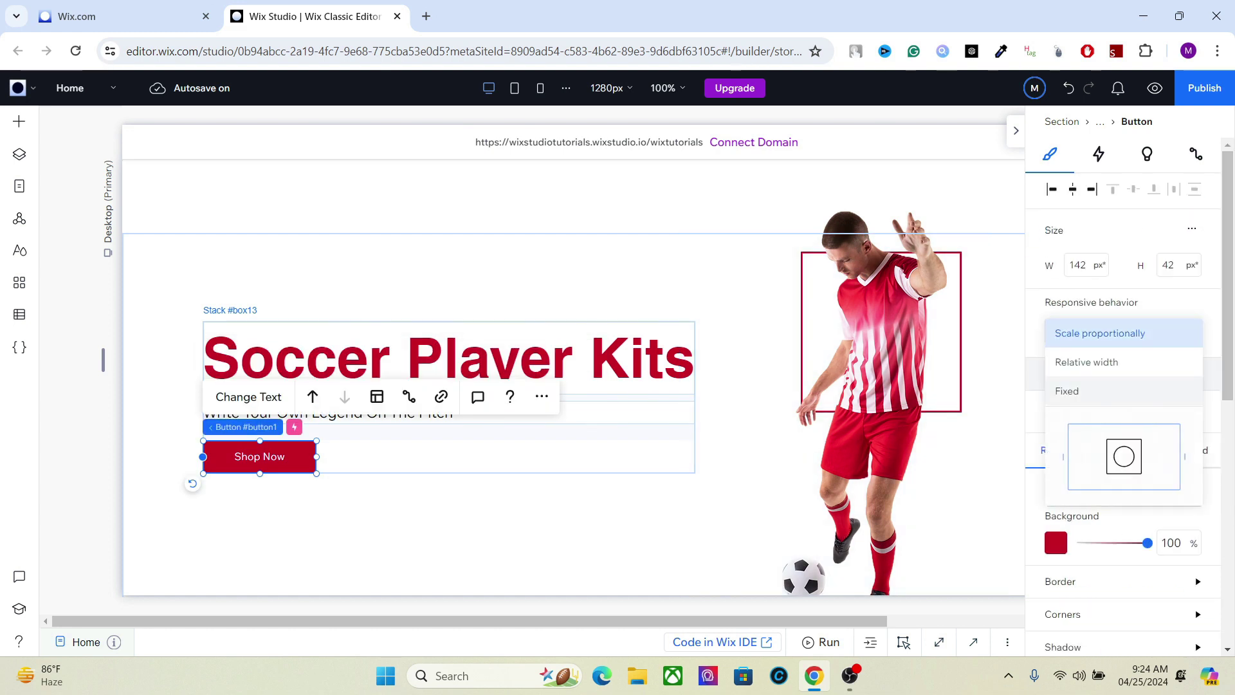
{"action": "left_click", "coordinate": [1094, 391]}
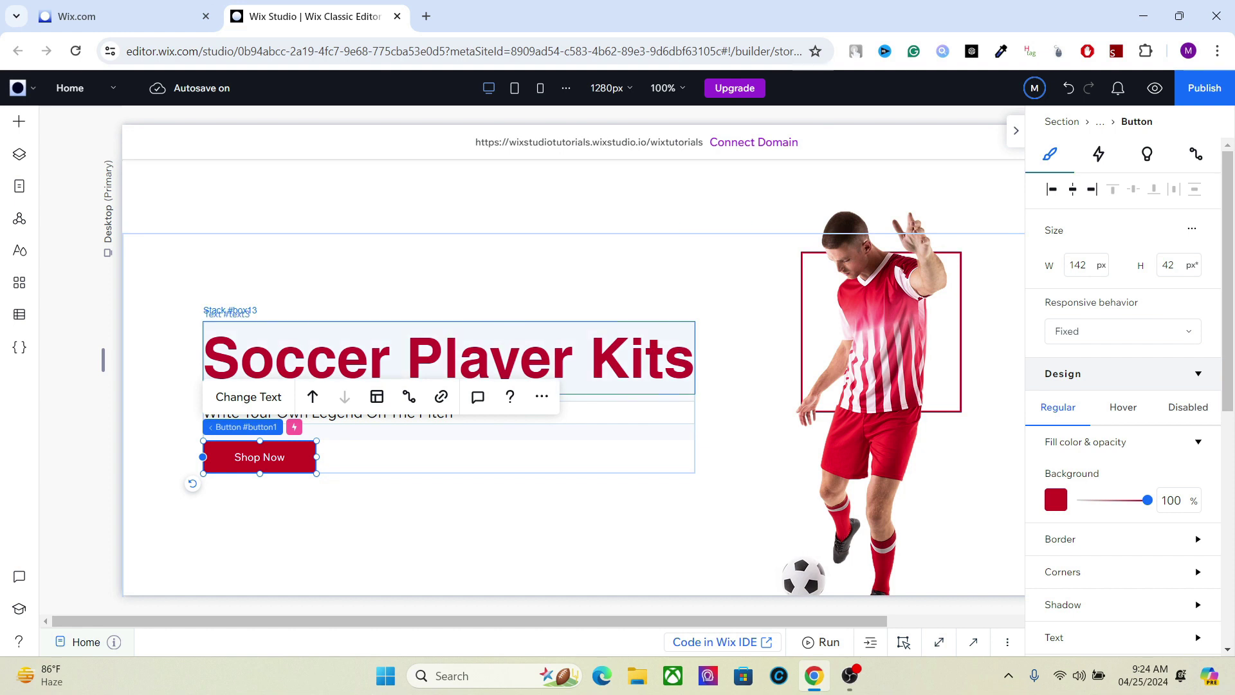
Check the stacked hero content at the mobile breakpoint and return to the desktop breakpoint
{"action": "left_click", "coordinate": [449, 456]}
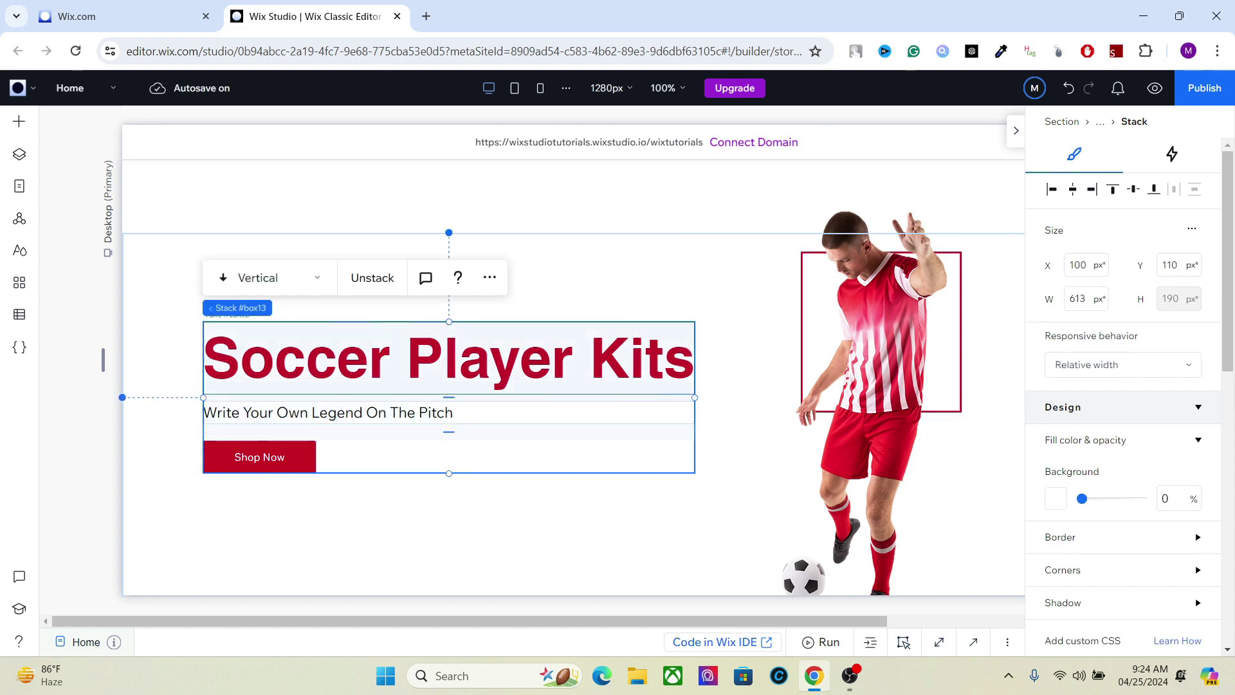
{"action": "left_click", "coordinate": [644, 302]}
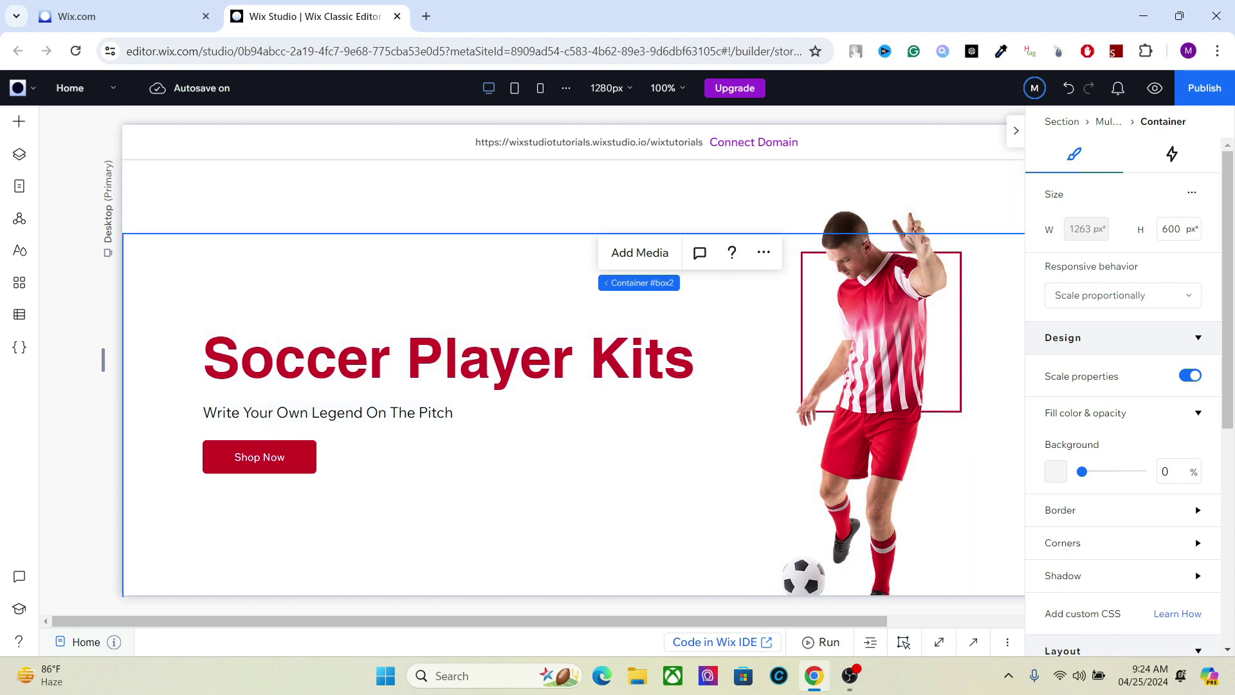
{"action": "left_click", "coordinate": [540, 88]}
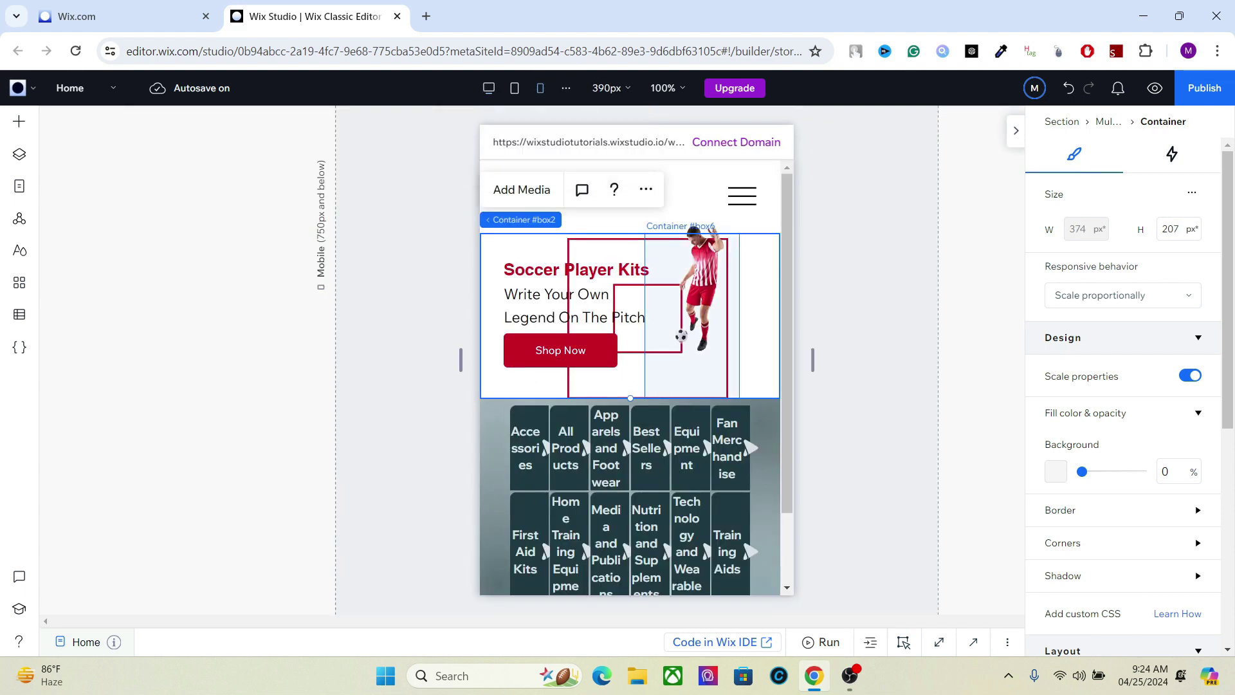
{"action": "left_click", "coordinate": [489, 88]}
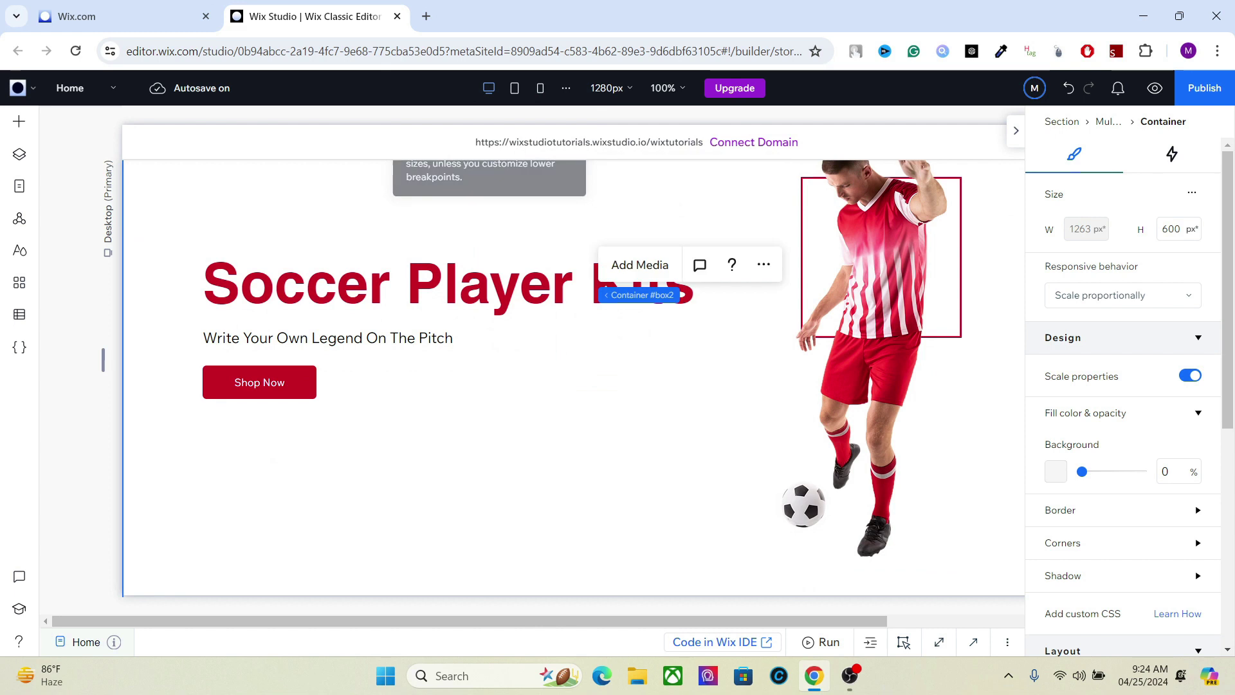
Set the responsive behavior of the vector art frame behind the soccer player to Scale proportionally
{"action": "left_click", "coordinate": [19, 154]}
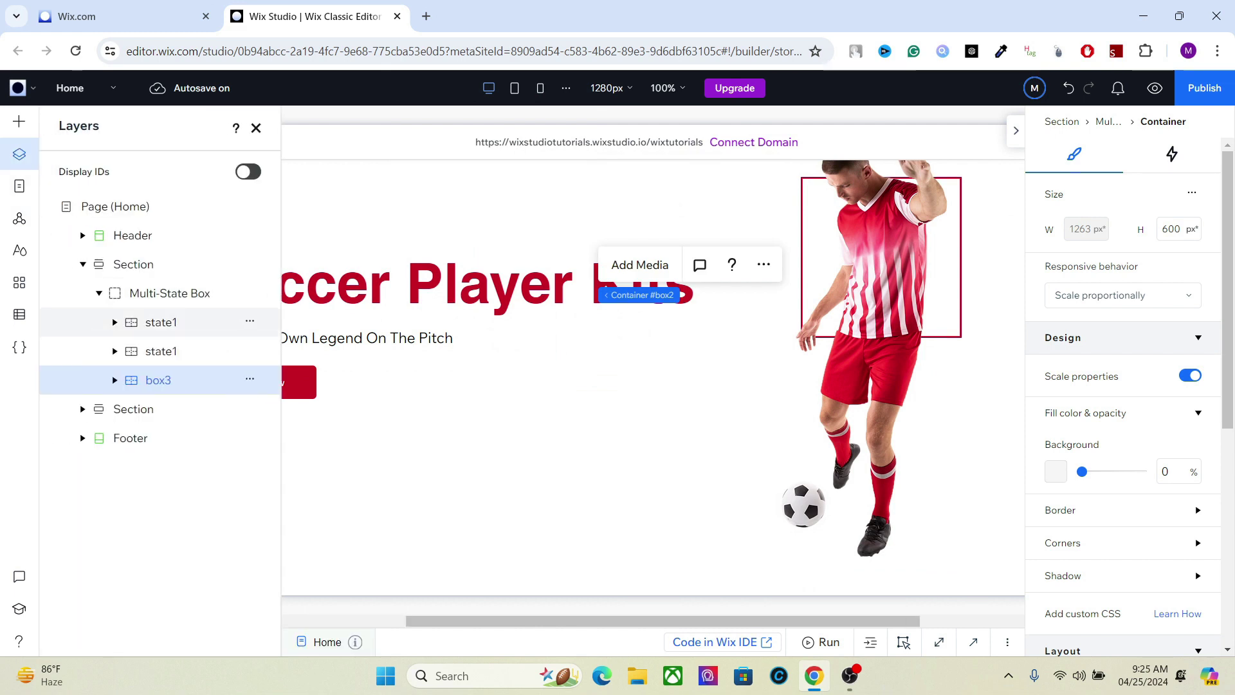
{"action": "left_click", "coordinate": [115, 380]}
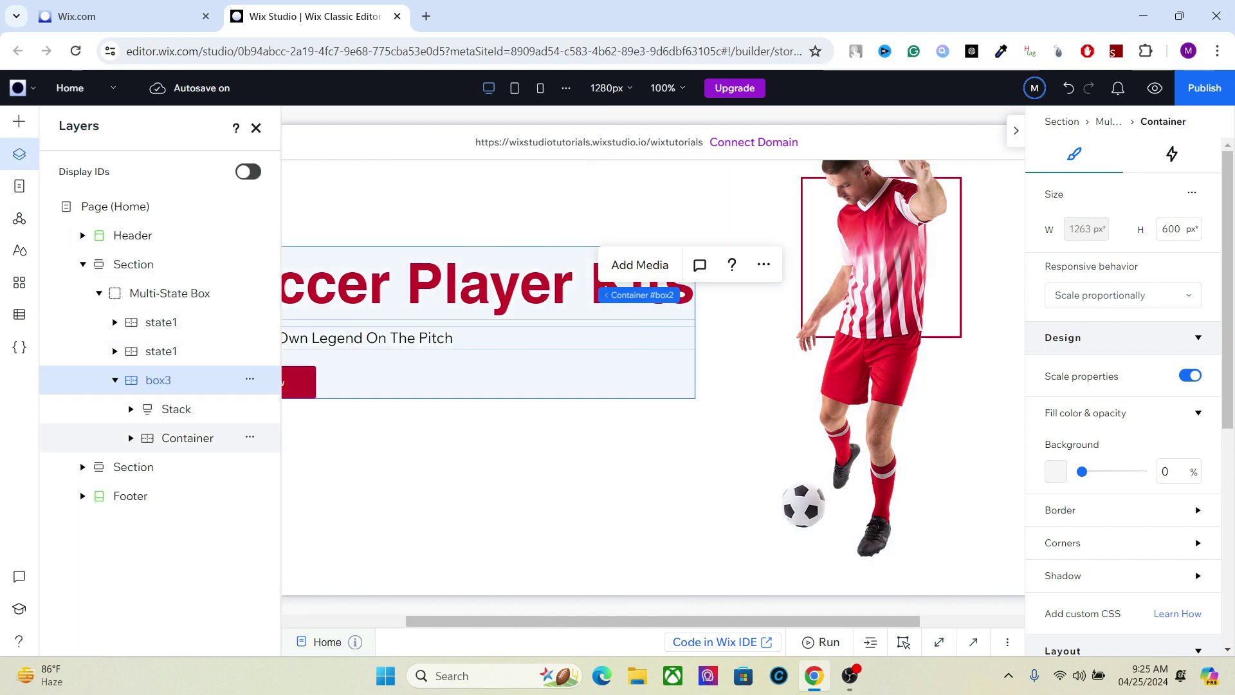
{"action": "left_click", "coordinate": [131, 438]}
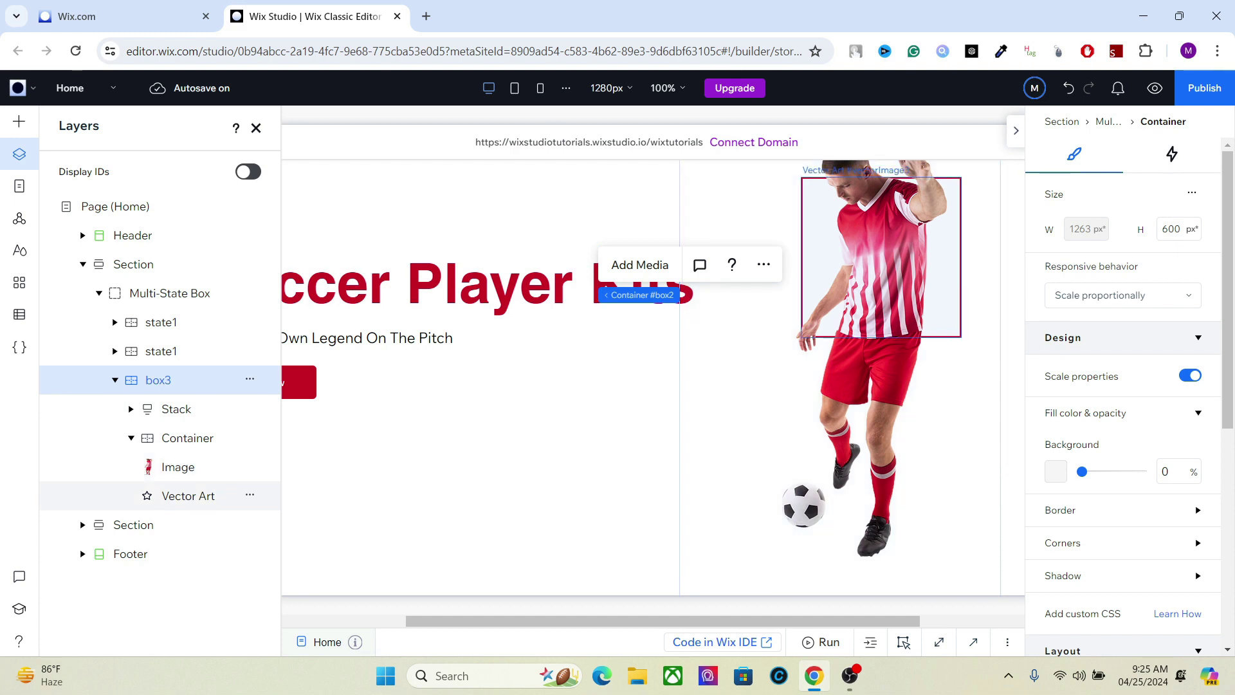
{"action": "left_click", "coordinate": [188, 495]}
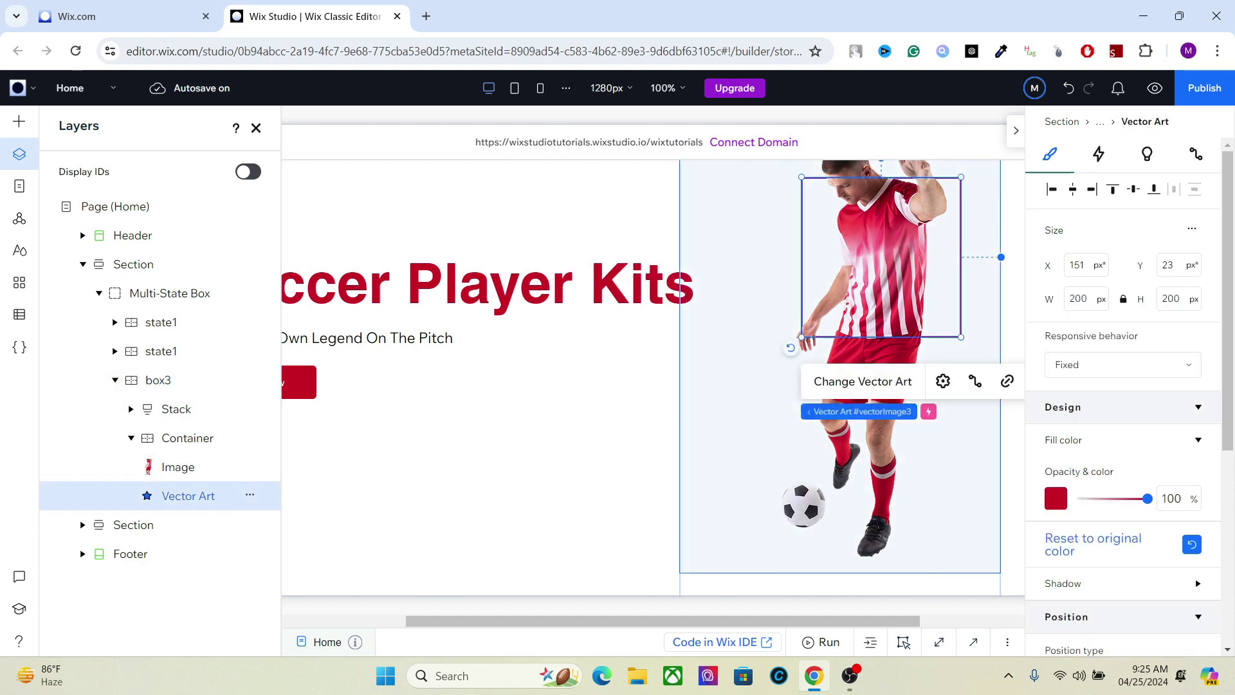
{"action": "left_click", "coordinate": [1122, 364]}
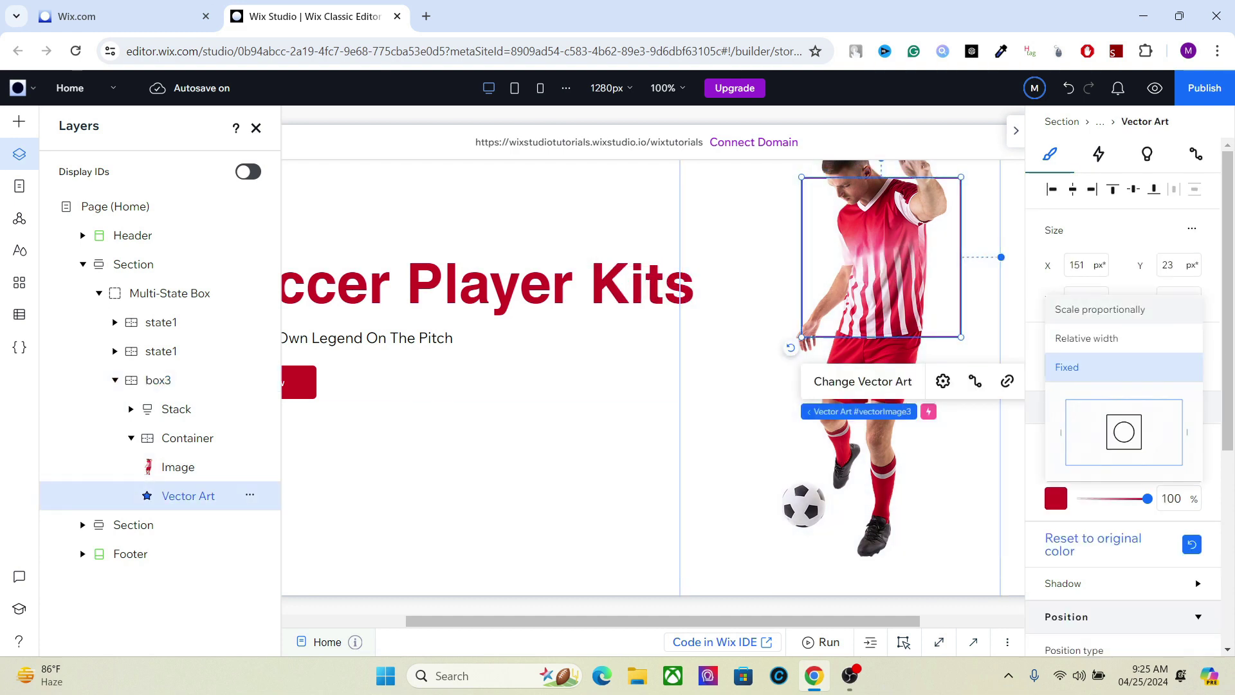
{"action": "left_click", "coordinate": [1094, 307]}
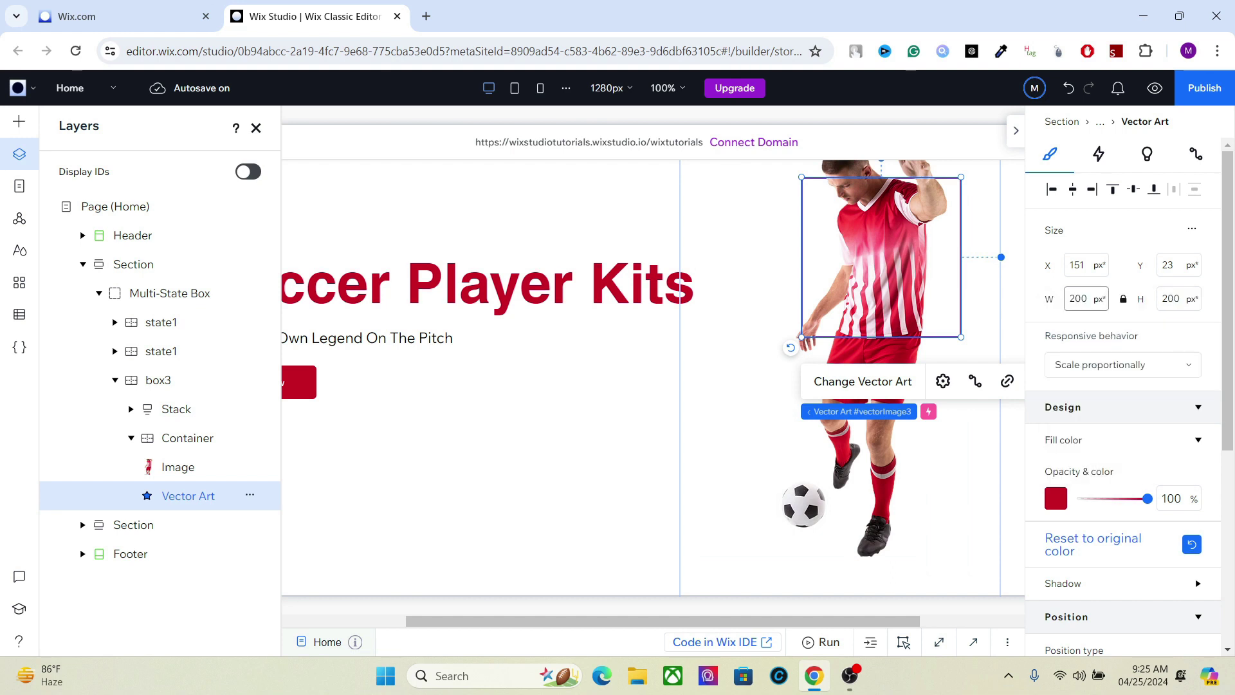
Check how the soccer hero scales at the mobile and tablet breakpoints and return to the desktop breakpoint
{"action": "left_click", "coordinate": [541, 88]}
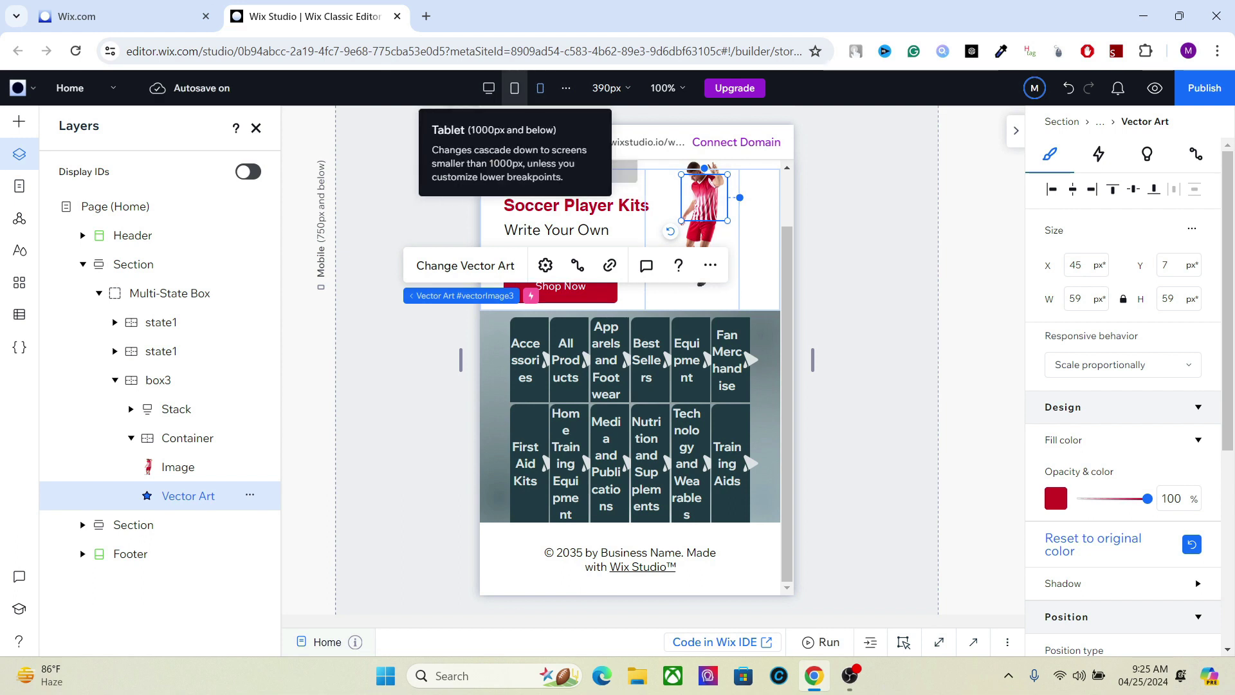
{"action": "left_click", "coordinate": [515, 88]}
{"action": "left_click", "coordinate": [489, 88]}
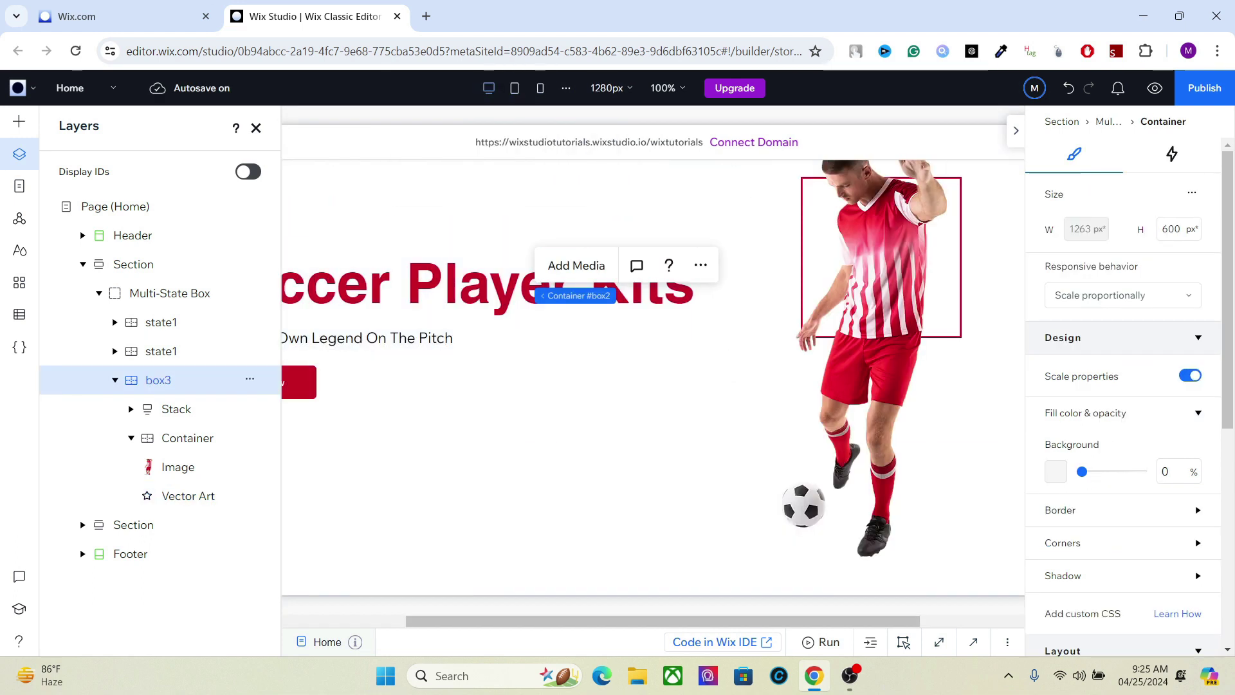
Examine the Basketball Player Kits stack, its heading and the player image container at the tablet breakpoint
{"action": "left_click", "coordinate": [158, 351]}
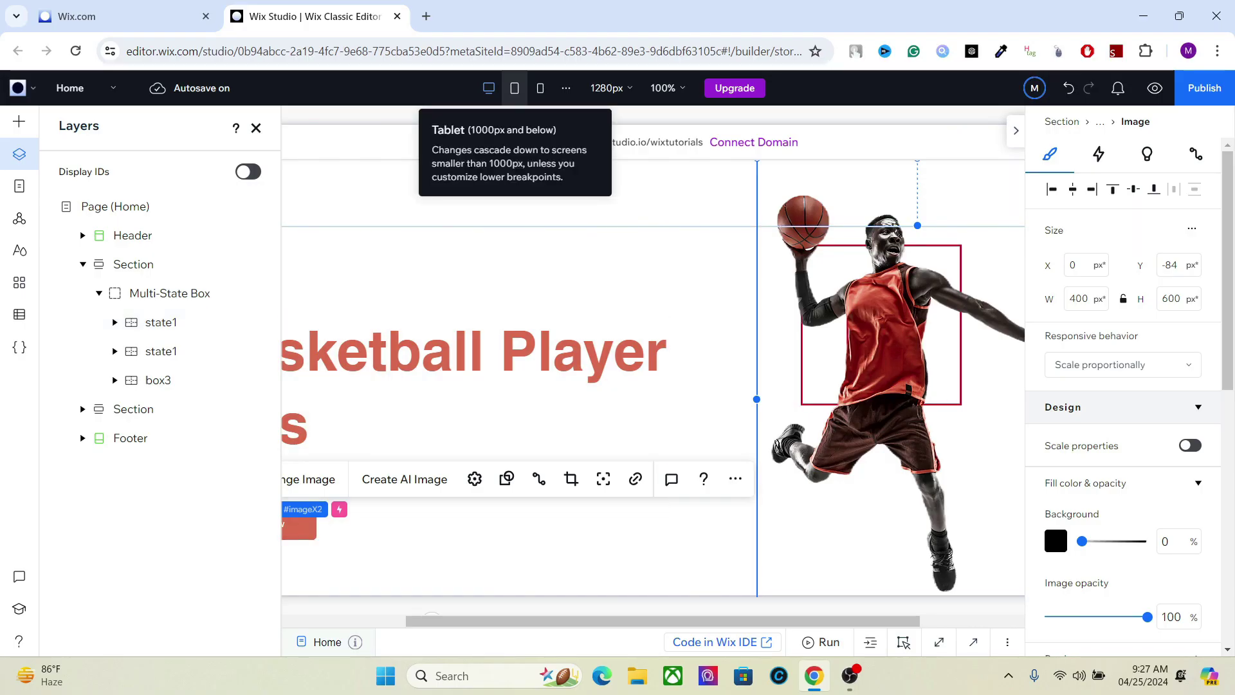
{"action": "left_click", "coordinate": [514, 88]}
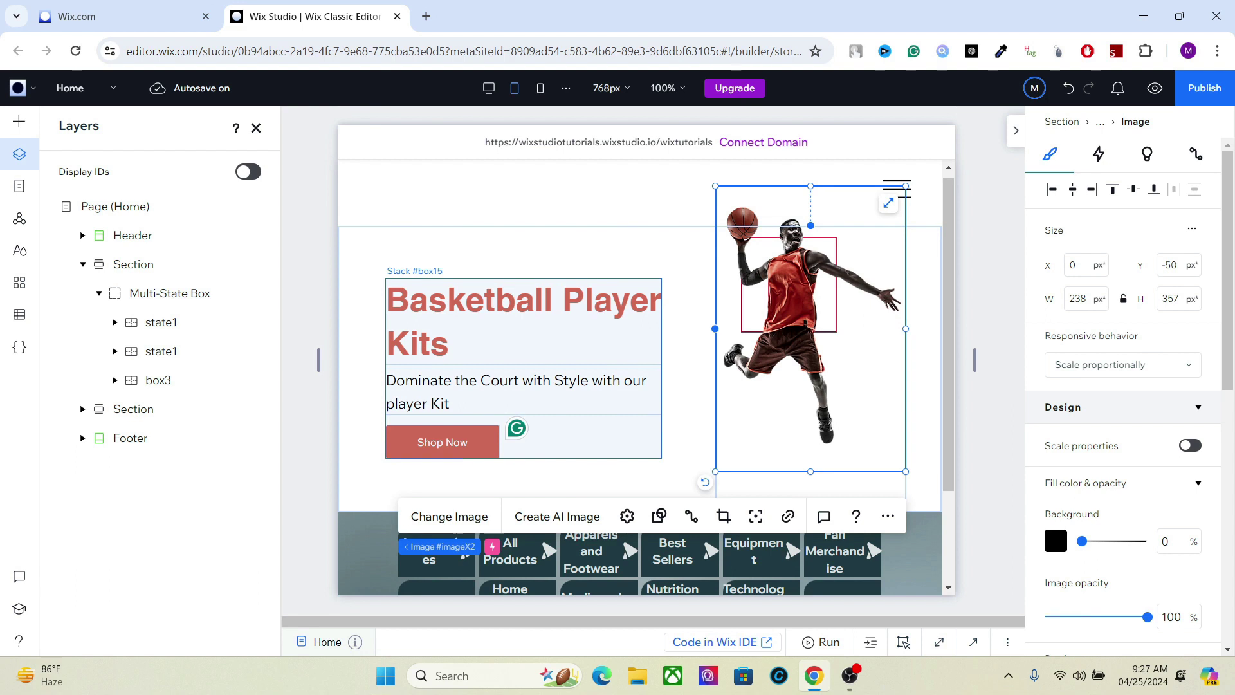
{"action": "left_click", "coordinate": [517, 428]}
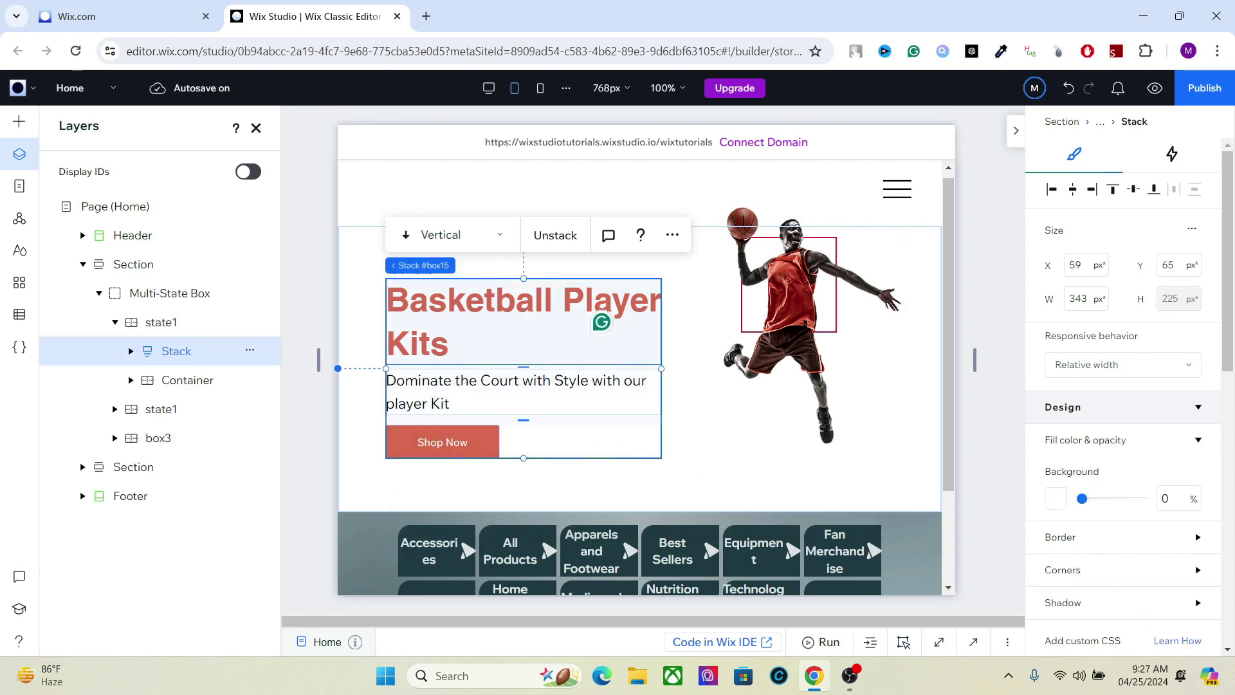
{"action": "left_click", "coordinate": [607, 313]}
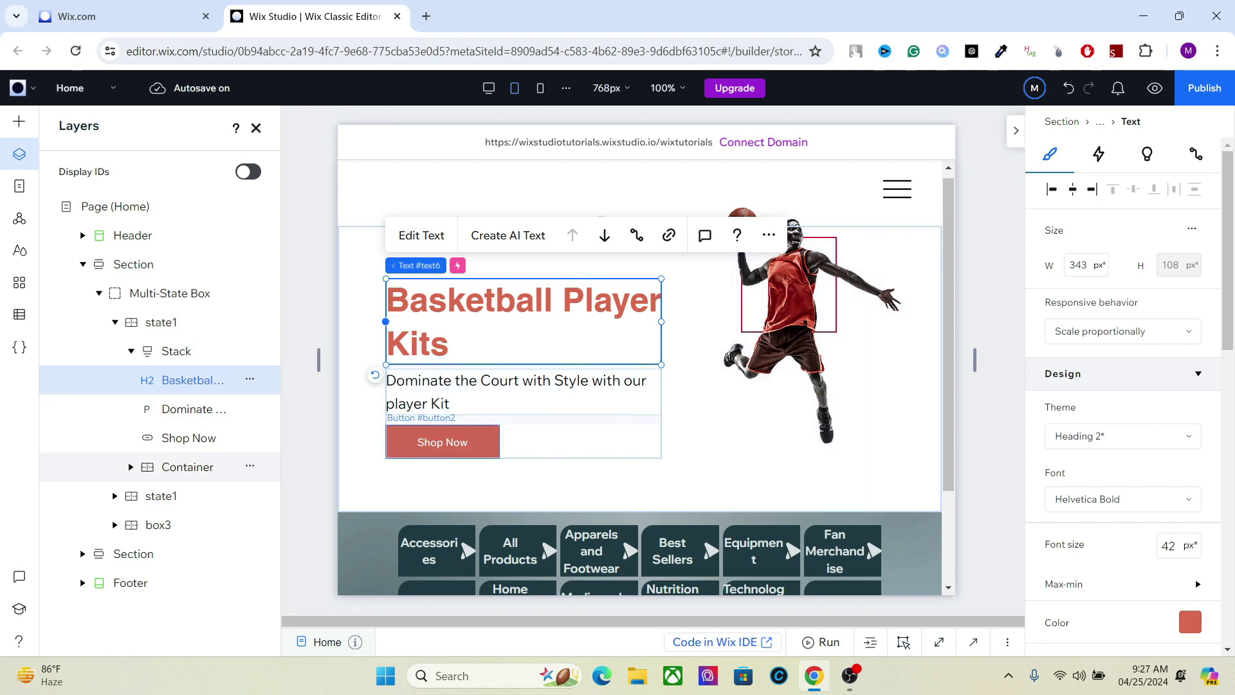
{"action": "left_click", "coordinate": [187, 467]}
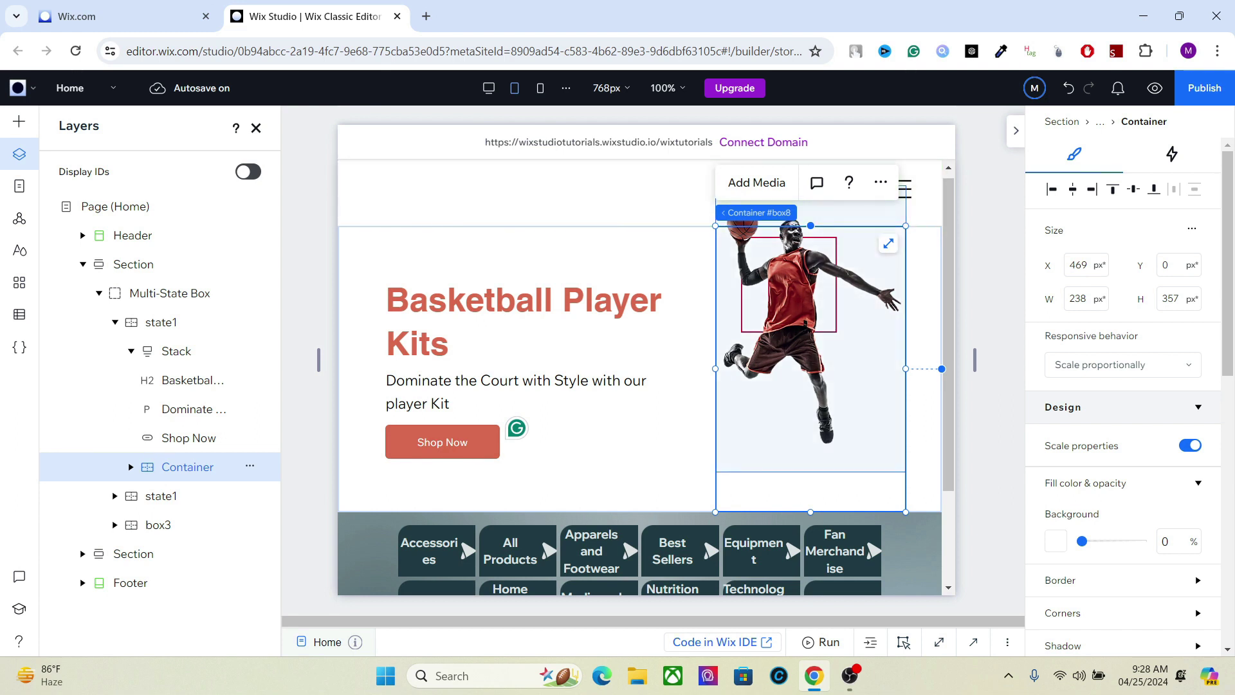
Move the basketball player image down in its container to a Y position of about -17 px at the tablet breakpoint
{"action": "left_click", "coordinate": [791, 322]}
{"action": "key", "text": "shift+Up"}
{"action": "key", "text": "shift+Up"}
{"action": "key", "text": "shift+Up"}
{"action": "key", "text": "shift+Up"}
{"action": "key", "text": "shift+Up"}
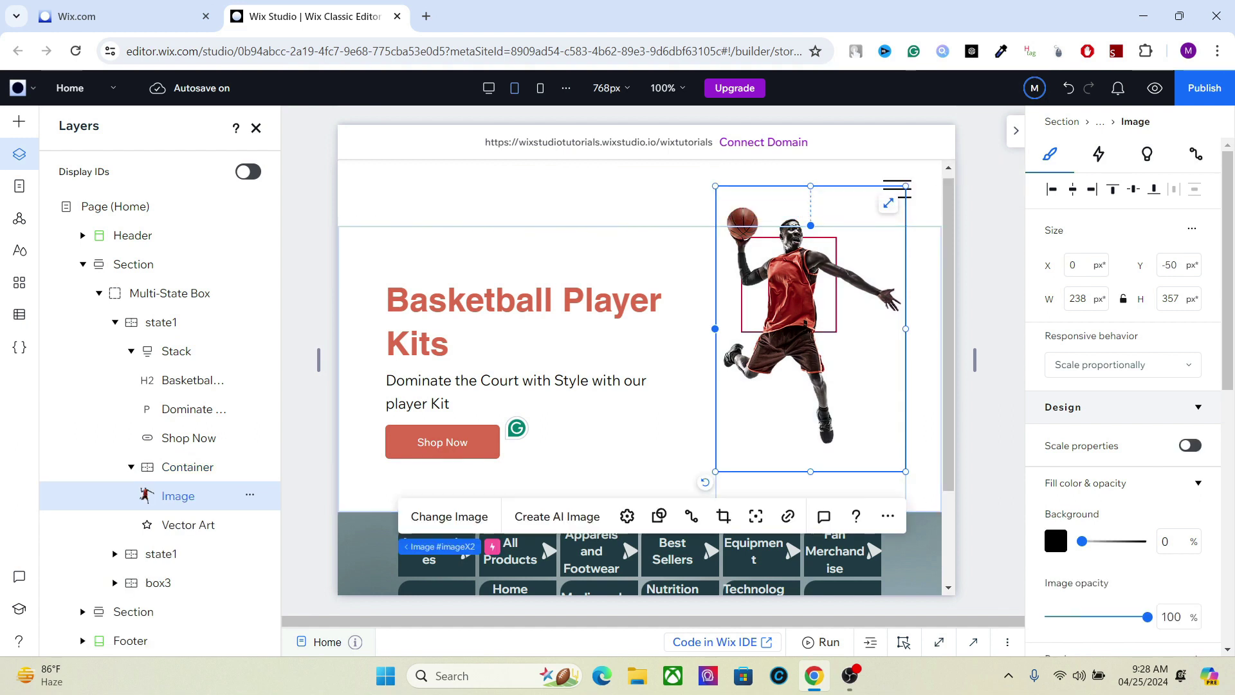
{"action": "left_click", "coordinate": [924, 484]}
{"action": "left_click", "coordinate": [856, 490]}
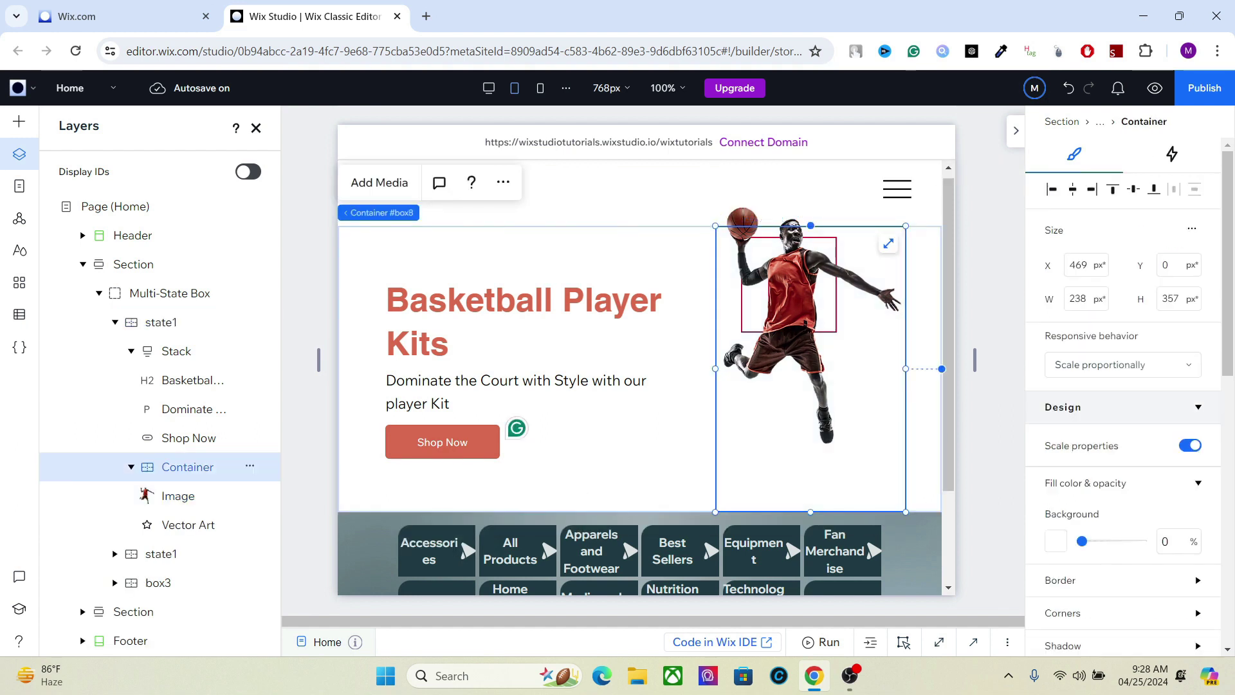
{"action": "left_click", "coordinate": [808, 325]}
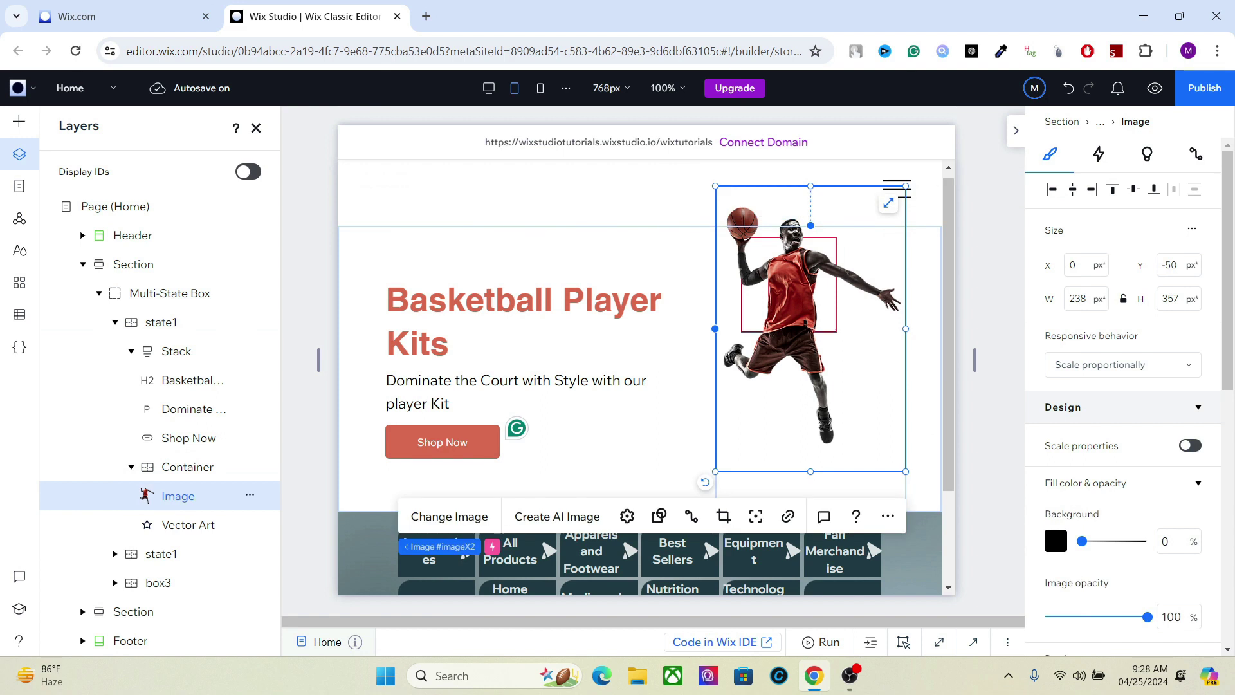
{"action": "left_click_drag", "start_coordinate": [806, 324], "coordinate": [810, 350]}
{"action": "left_click", "coordinate": [692, 360]}
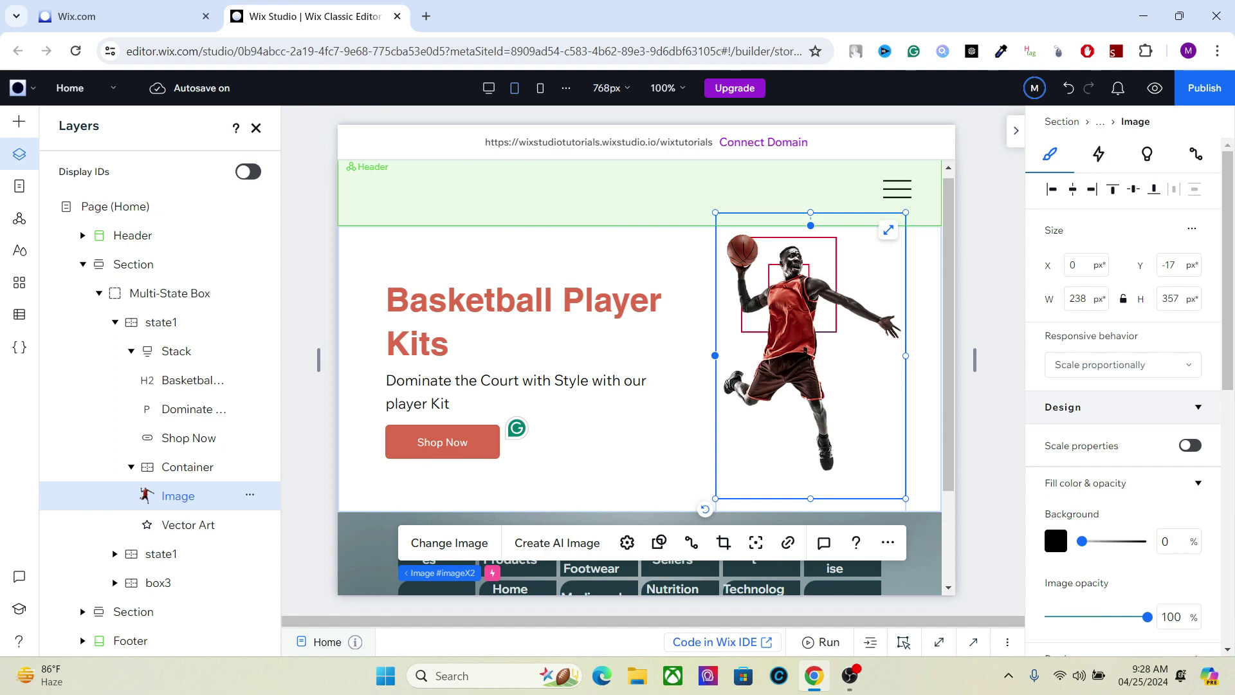
Check the football and soccer states and the hero section at the tablet breakpoint
{"action": "left_click", "coordinate": [161, 554]}
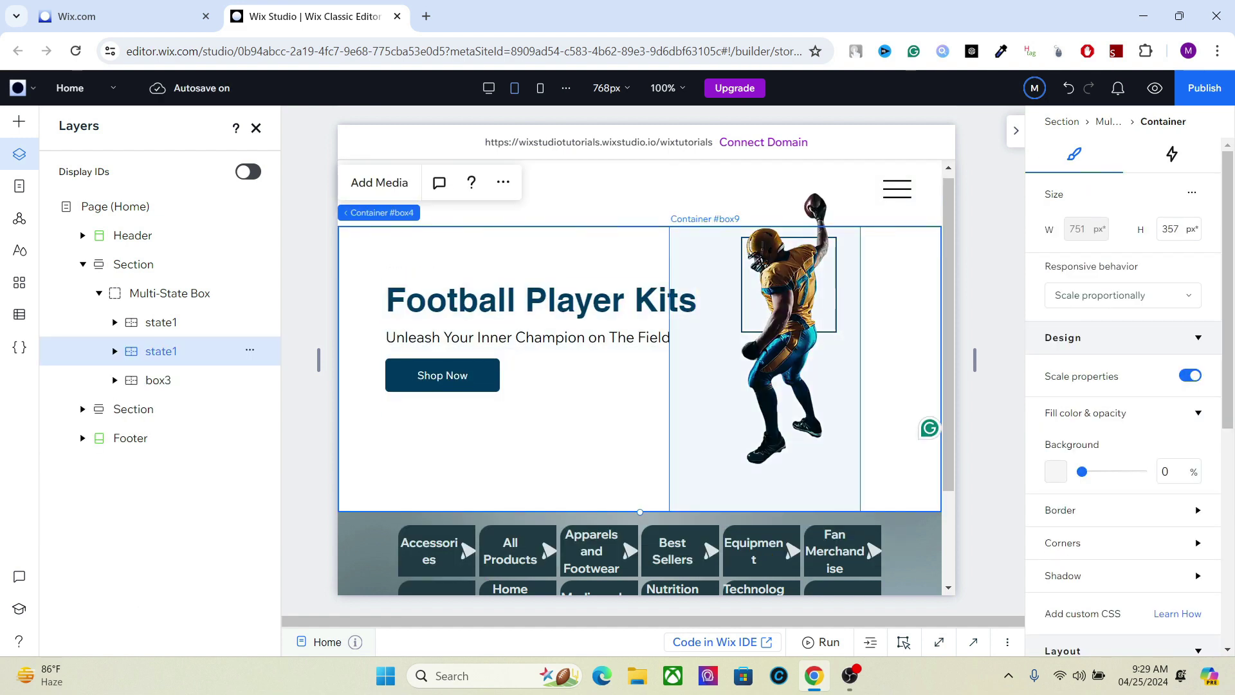
{"action": "left_click", "coordinate": [158, 379]}
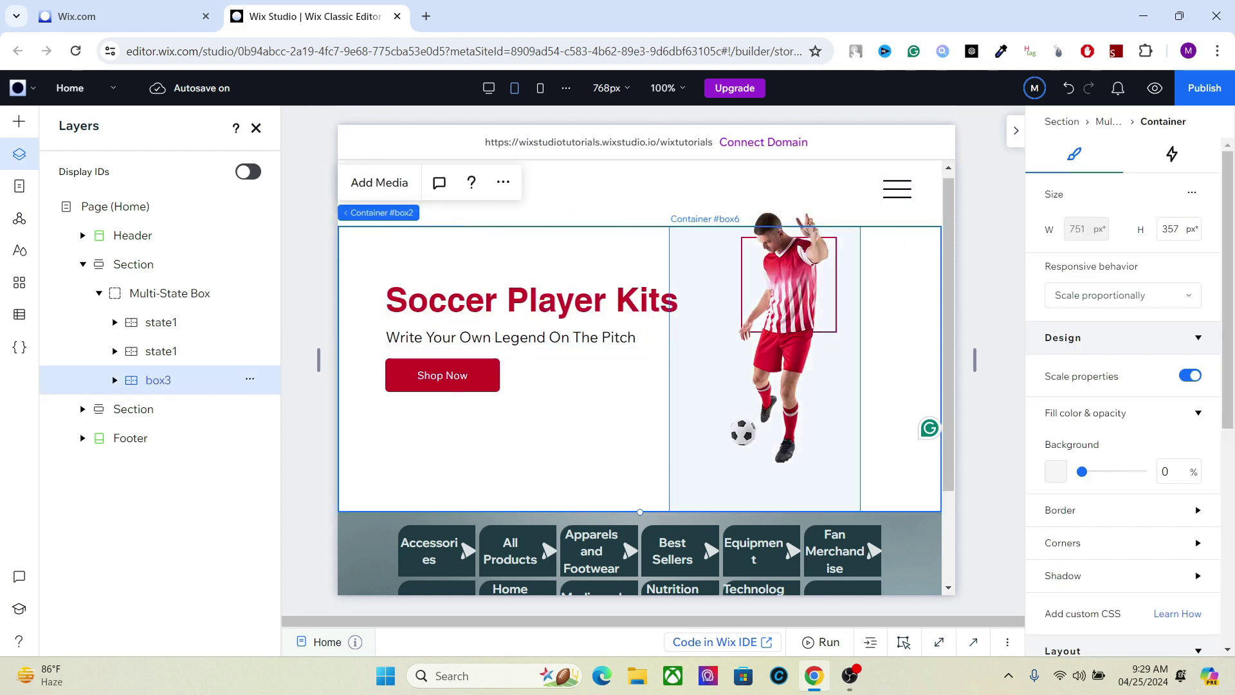
{"action": "left_click", "coordinate": [134, 264]}
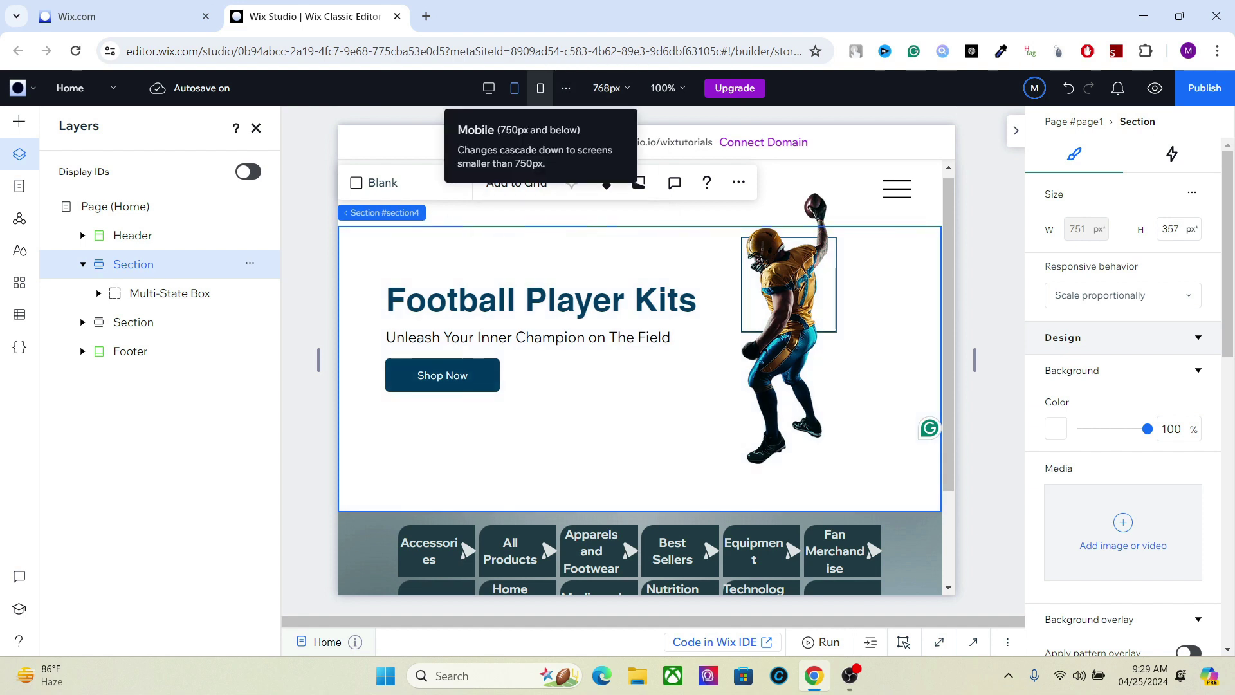
Extend the hero section's height to about 463 px at the mobile breakpoint
{"action": "left_click", "coordinate": [540, 87]}
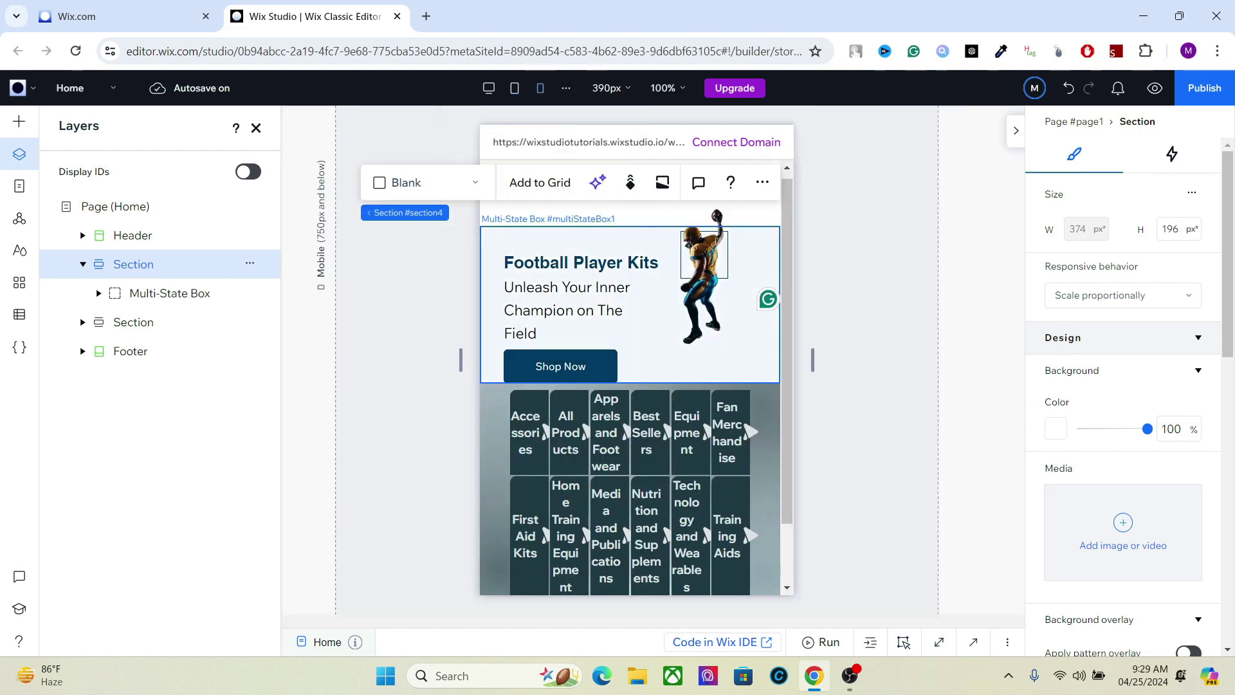
{"action": "left_click", "coordinate": [714, 289]}
{"action": "left_click", "coordinate": [714, 289]}
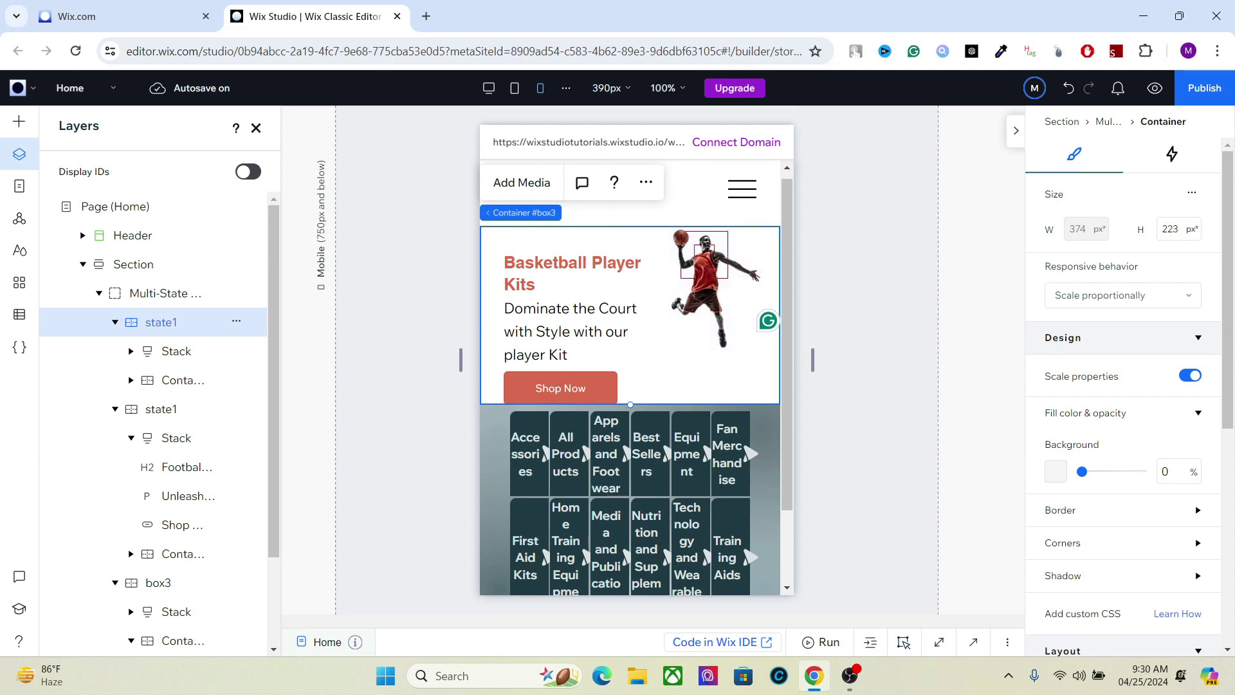
{"action": "left_click", "coordinate": [134, 263]}
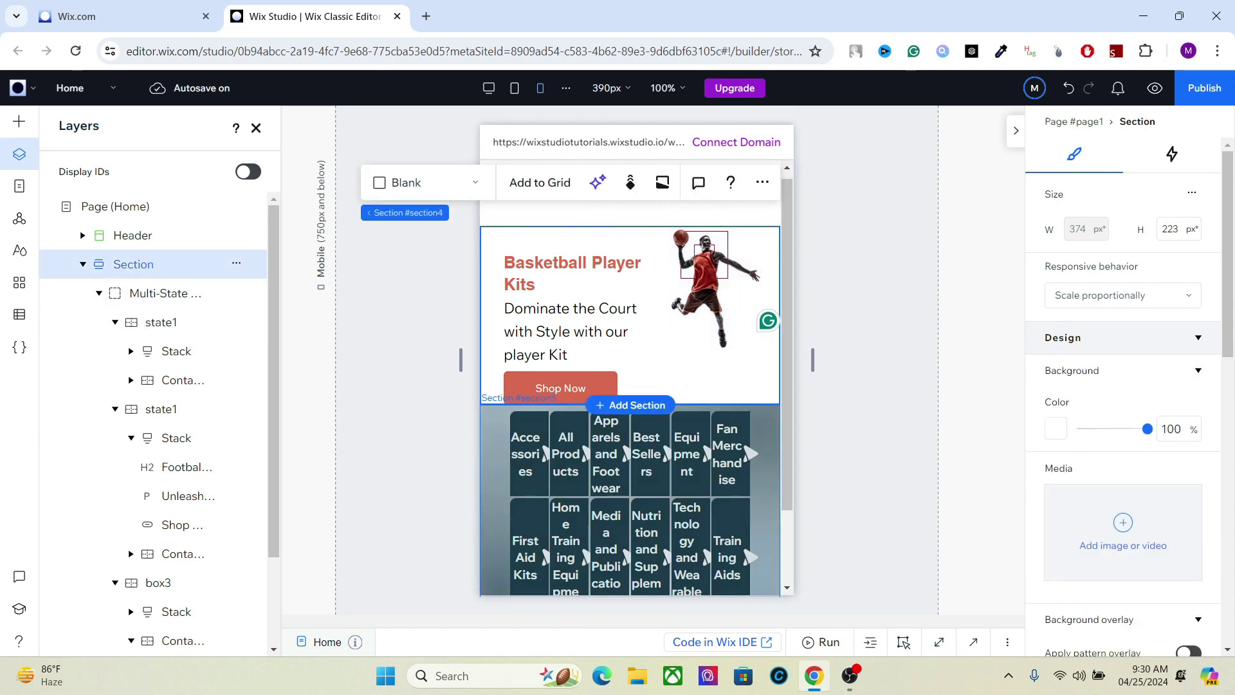
{"action": "left_click_drag", "start_coordinate": [724, 404], "coordinate": [724, 597]}
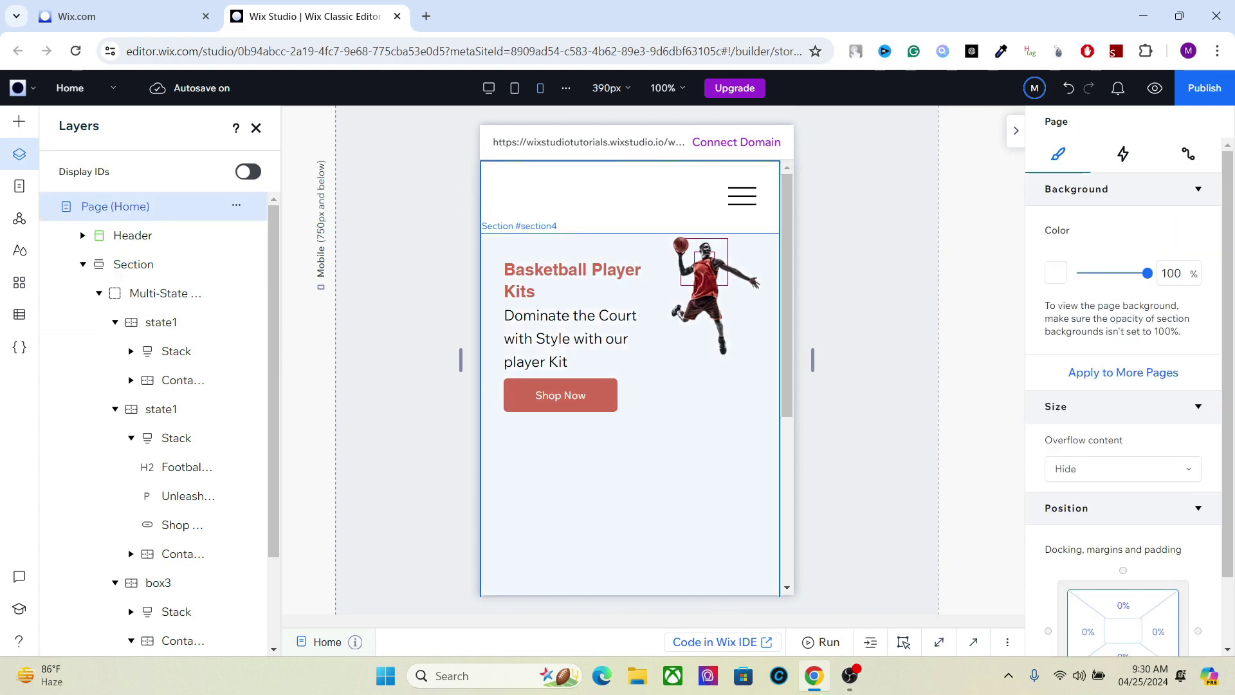
Move the basketball text stack below the player image to Y about 259 px and widen it to the full 374 px width
{"action": "left_click", "coordinate": [134, 264]}
{"action": "left_click", "coordinate": [164, 292]}
{"action": "left_click", "coordinate": [161, 321]}
{"action": "left_click", "coordinate": [177, 350]}
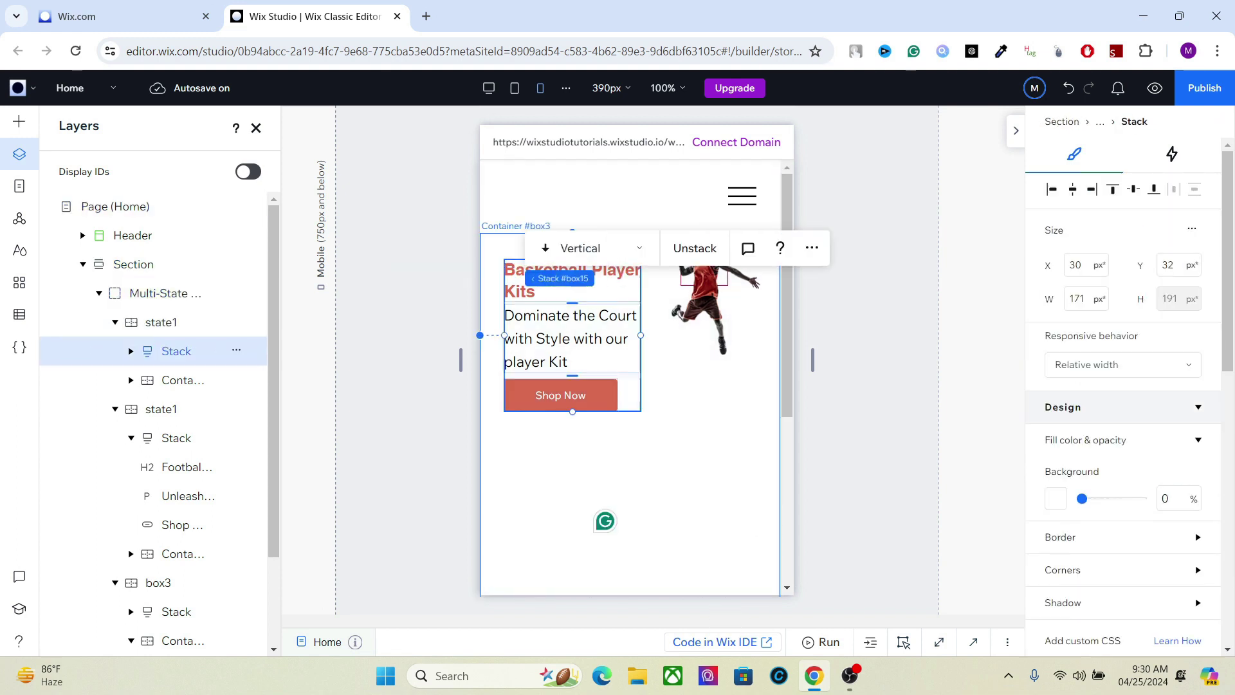
{"action": "left_click_drag", "start_coordinate": [573, 335], "coordinate": [629, 518]}
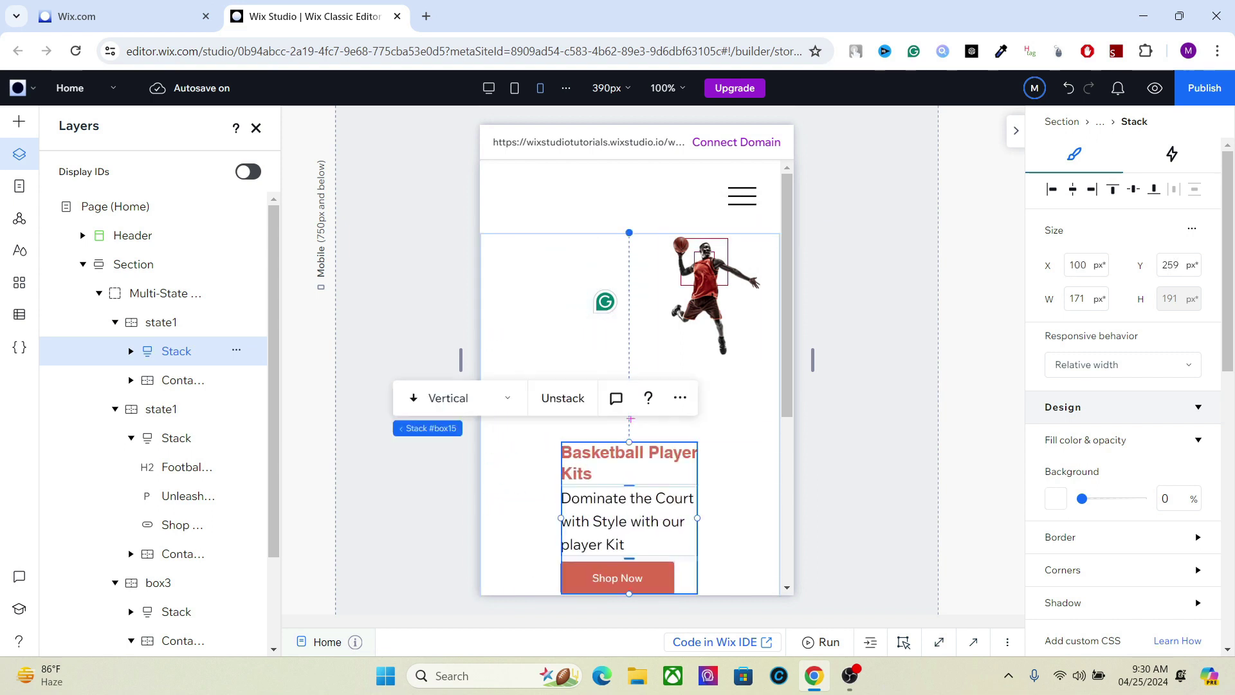
{"action": "key", "text": "Right"}
{"action": "left_click_drag", "start_coordinate": [698, 518], "coordinate": [780, 528]}
{"action": "left_click_drag", "start_coordinate": [563, 506], "coordinate": [481, 518]}
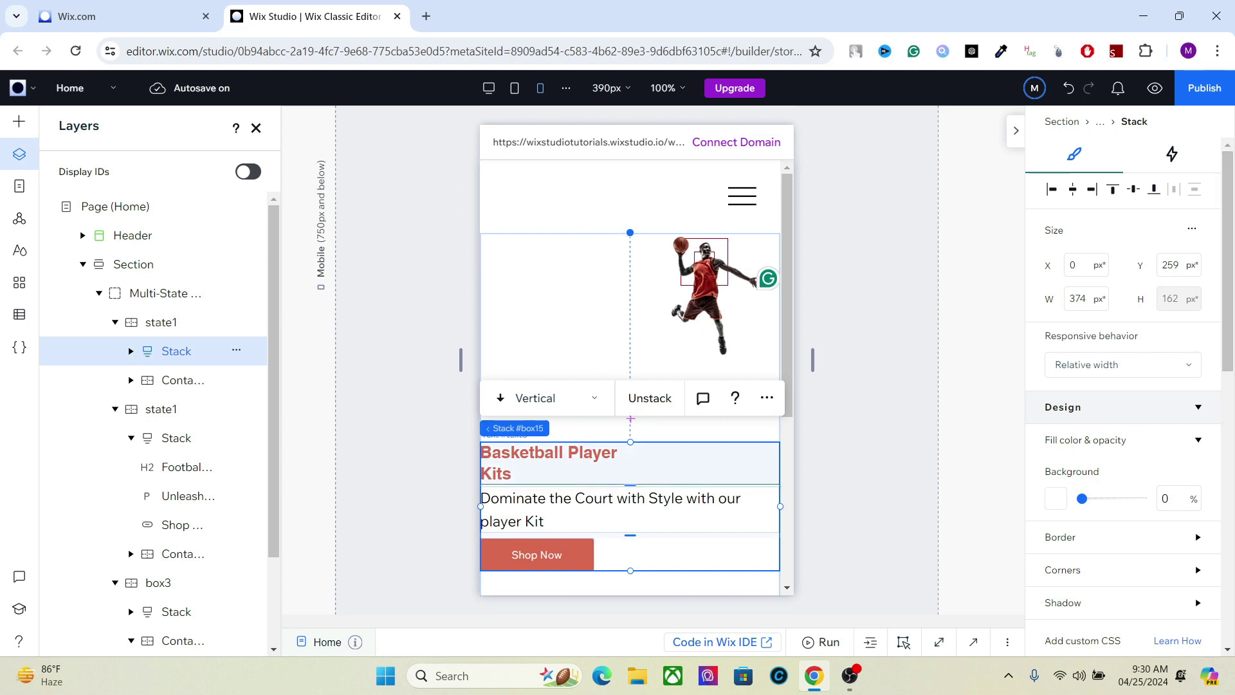
Center-align the Basketball Player Kits heading and tagline text, and center the Shop Now button horizontally in the mobile stack
{"action": "left_click", "coordinate": [483, 463]}
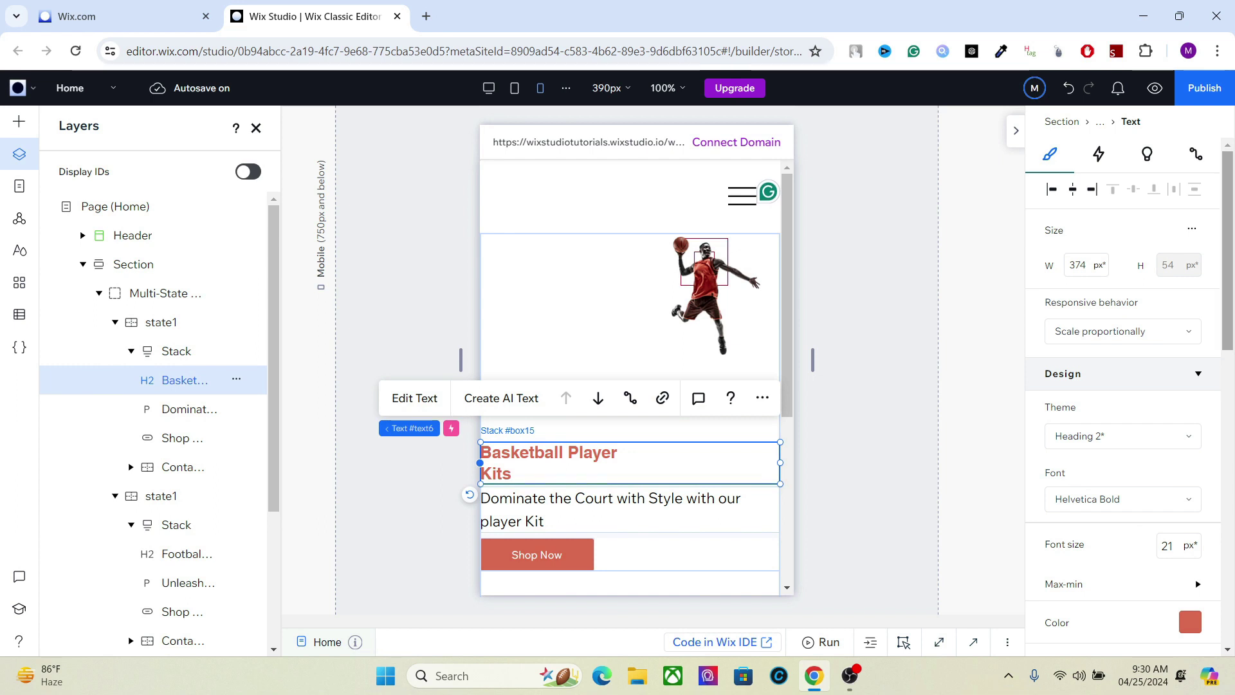
{"action": "scroll", "coordinate": [1123, 386], "scroll_direction": "down", "scroll_amount": 4}
{"action": "scroll", "coordinate": [1086, 450], "scroll_direction": "down", "scroll_amount": 1}
{"action": "left_click", "coordinate": [1086, 448]}
{"action": "left_click", "coordinate": [630, 509]}
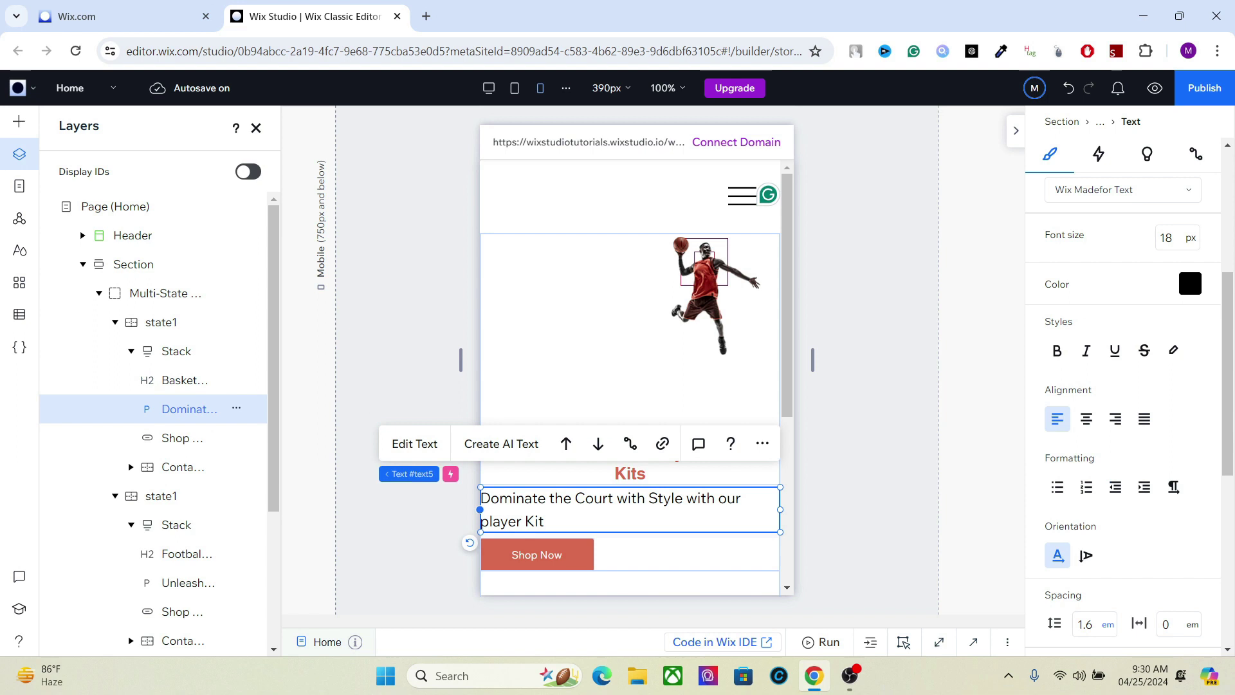
{"action": "left_click", "coordinate": [1086, 419]}
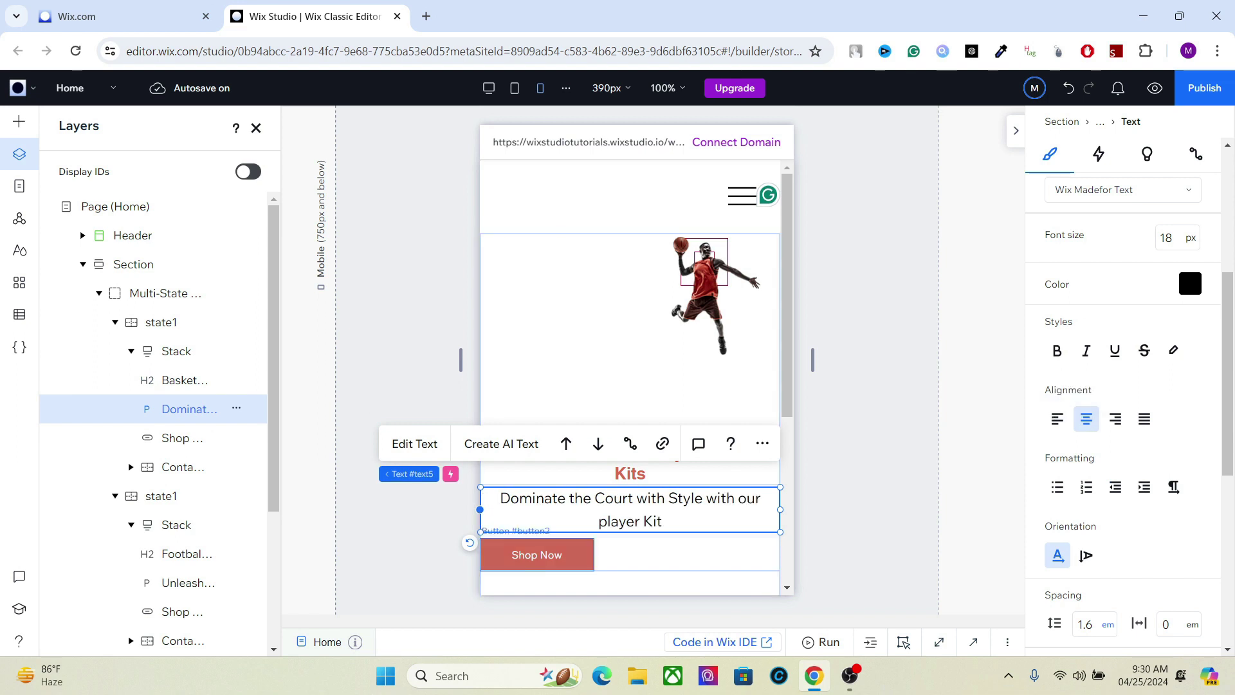
{"action": "left_click", "coordinate": [537, 554]}
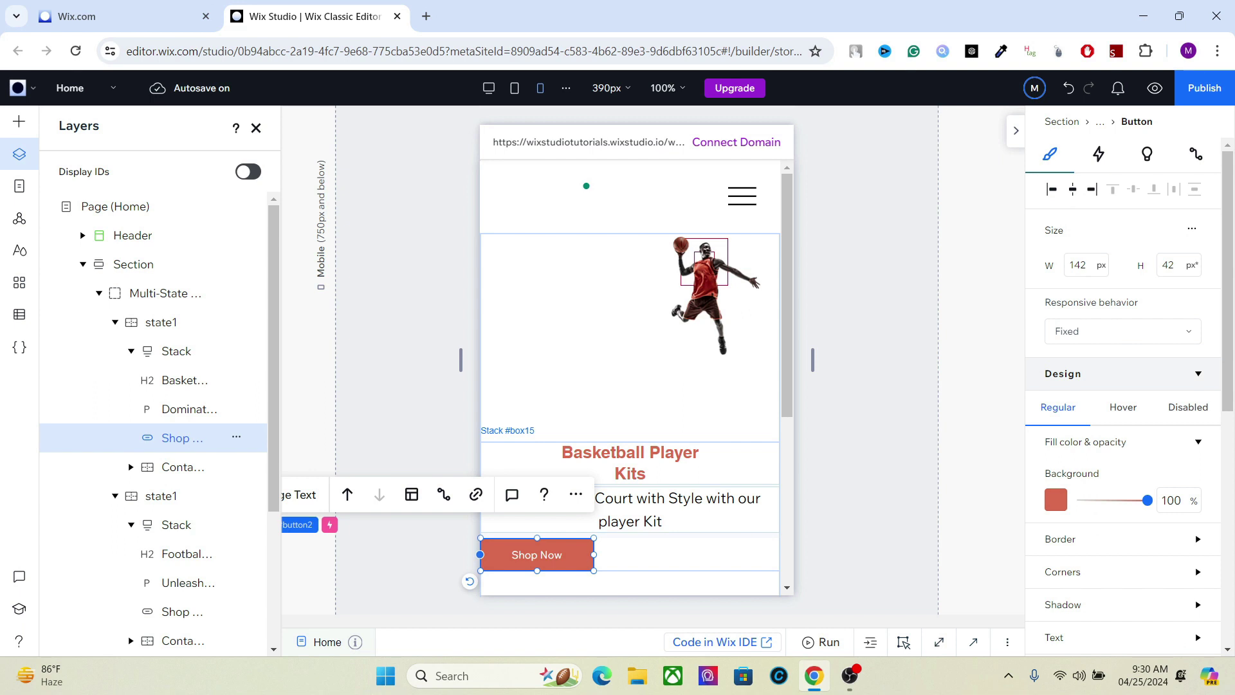
{"action": "left_click", "coordinate": [1072, 189]}
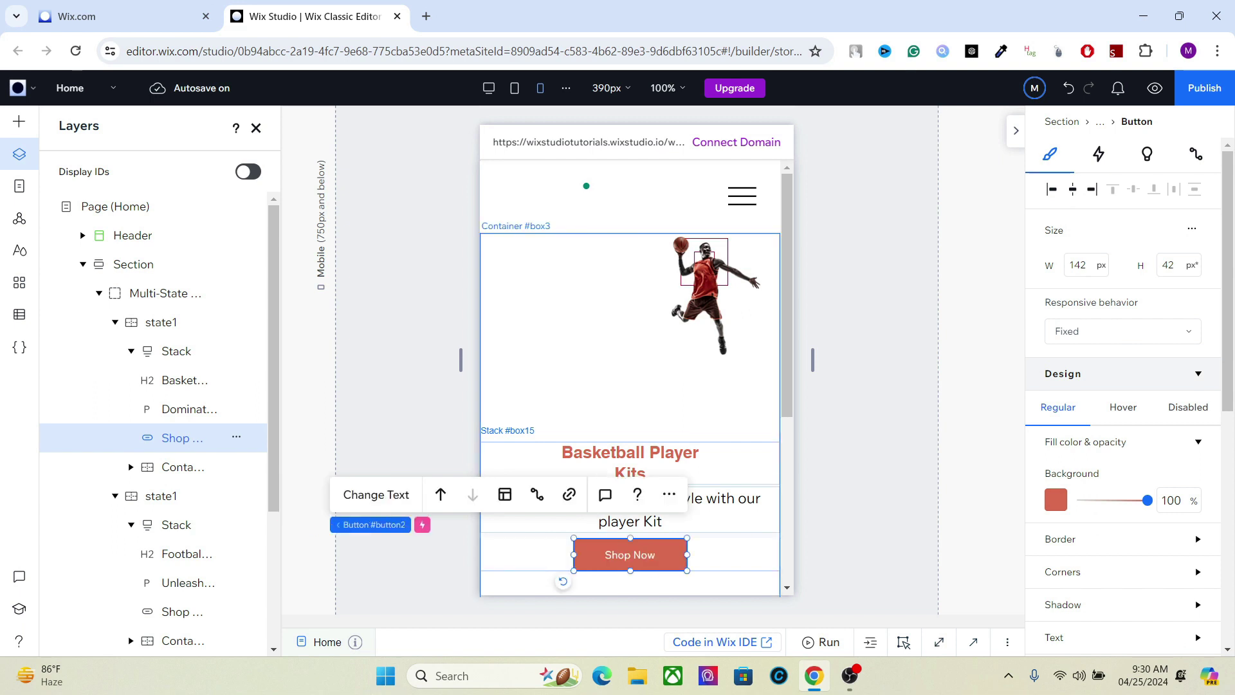
Stretch the basketball player's image container to fill the whole hero state at the mobile breakpoint
{"action": "left_click", "coordinate": [629, 391]}
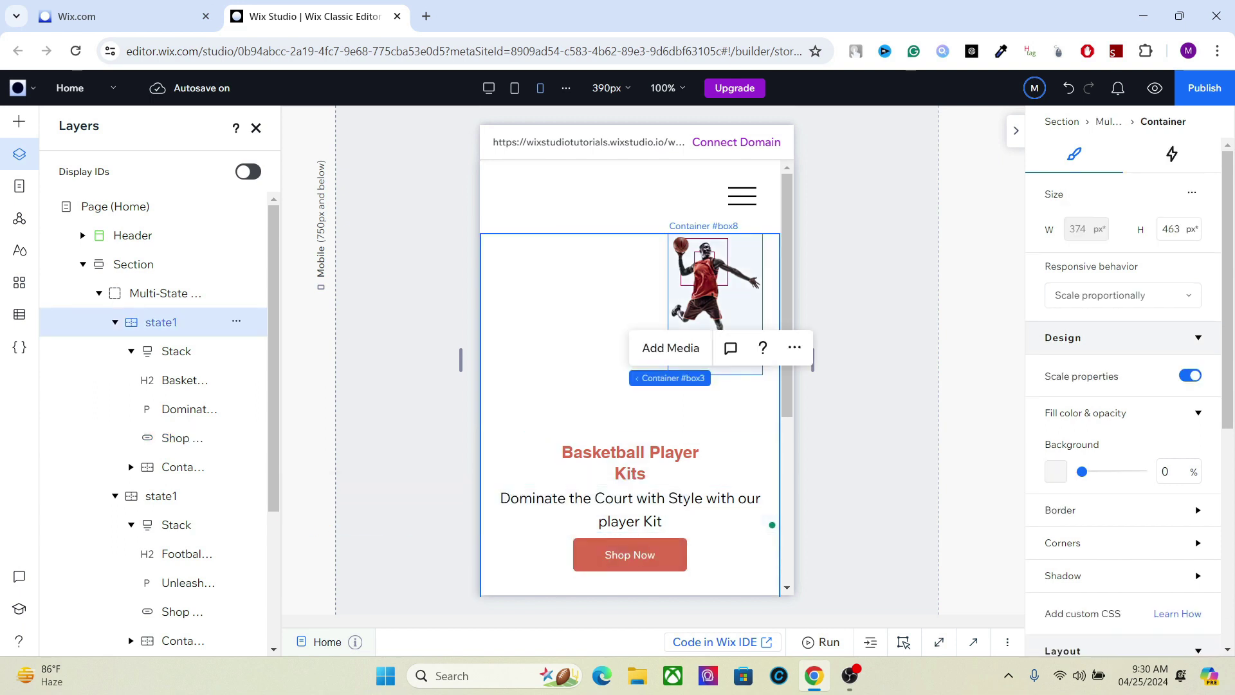
{"action": "left_click", "coordinate": [715, 290]}
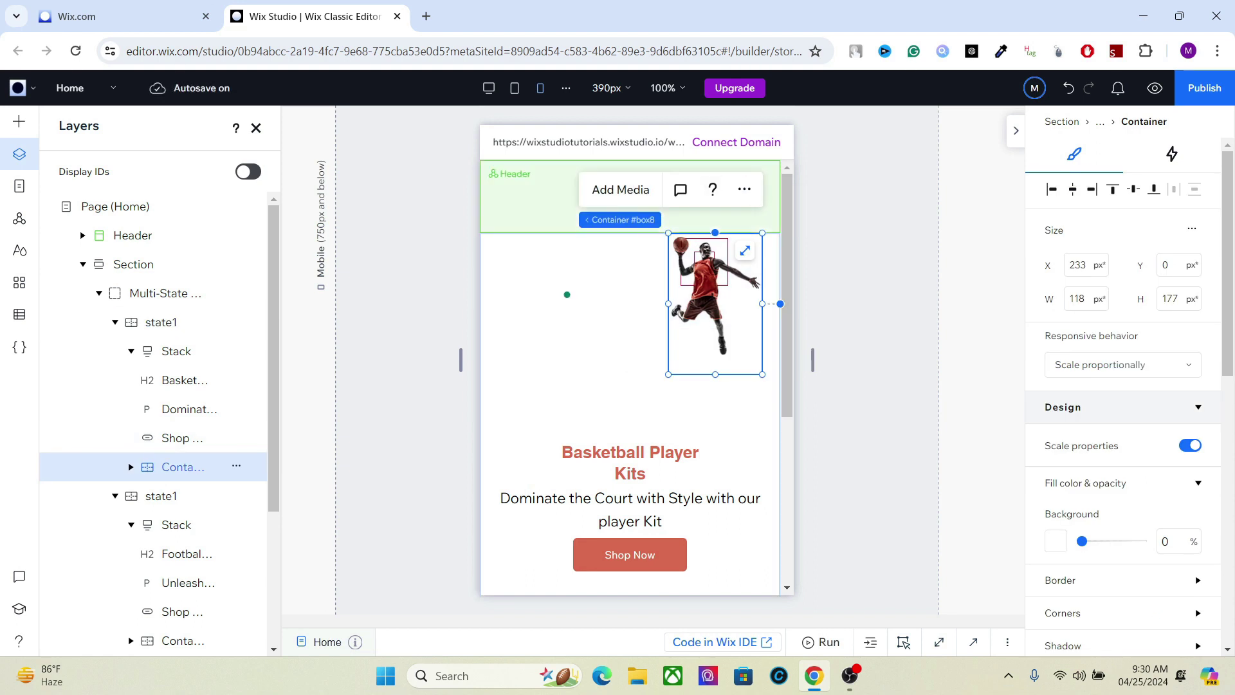
{"action": "left_click", "coordinate": [1187, 365]}
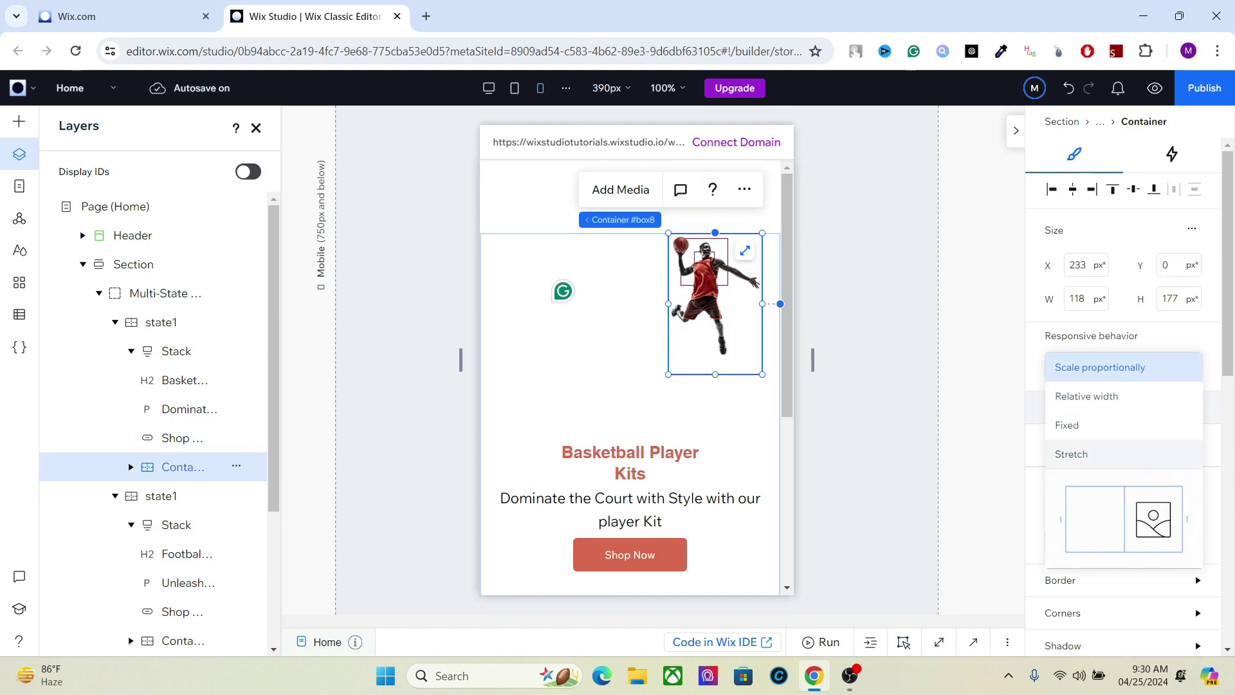
{"action": "left_click", "coordinate": [1100, 367]}
{"action": "left_click", "coordinate": [745, 251]}
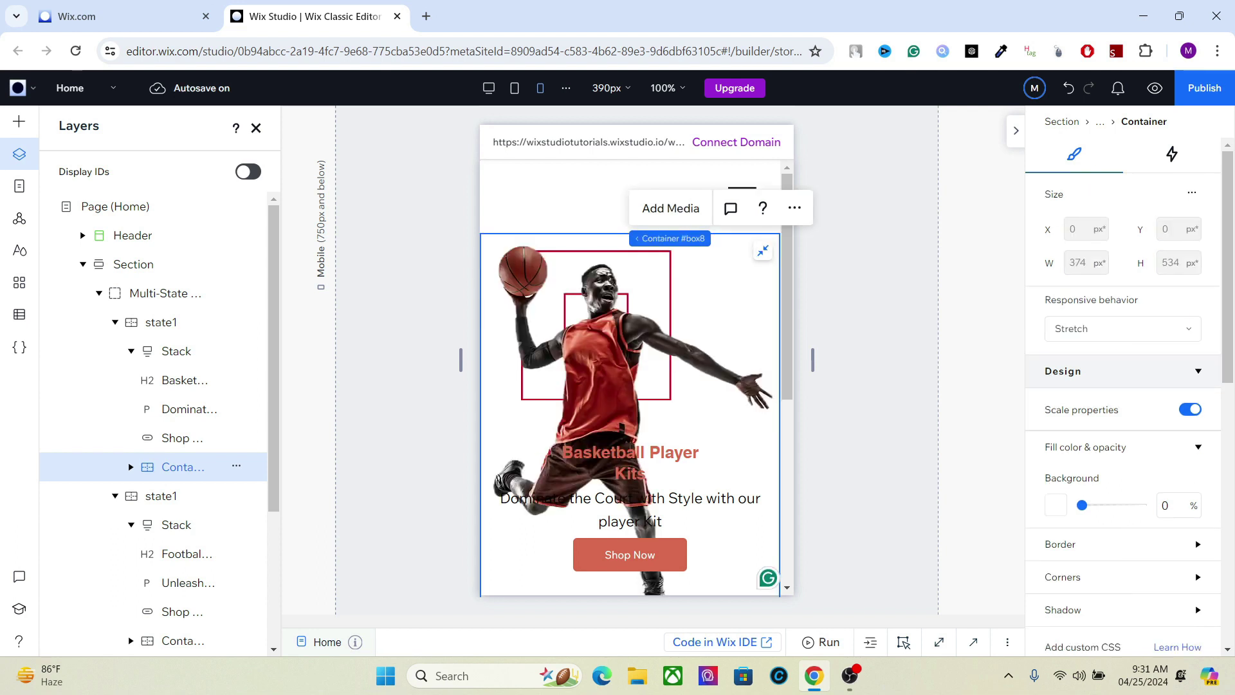
Move the basketball text stack down to Y about 372 px and set its bottom margin to 5%
{"action": "left_click_drag", "start_coordinate": [786, 286], "coordinate": [787, 356]}
{"action": "left_click", "coordinate": [707, 302]}
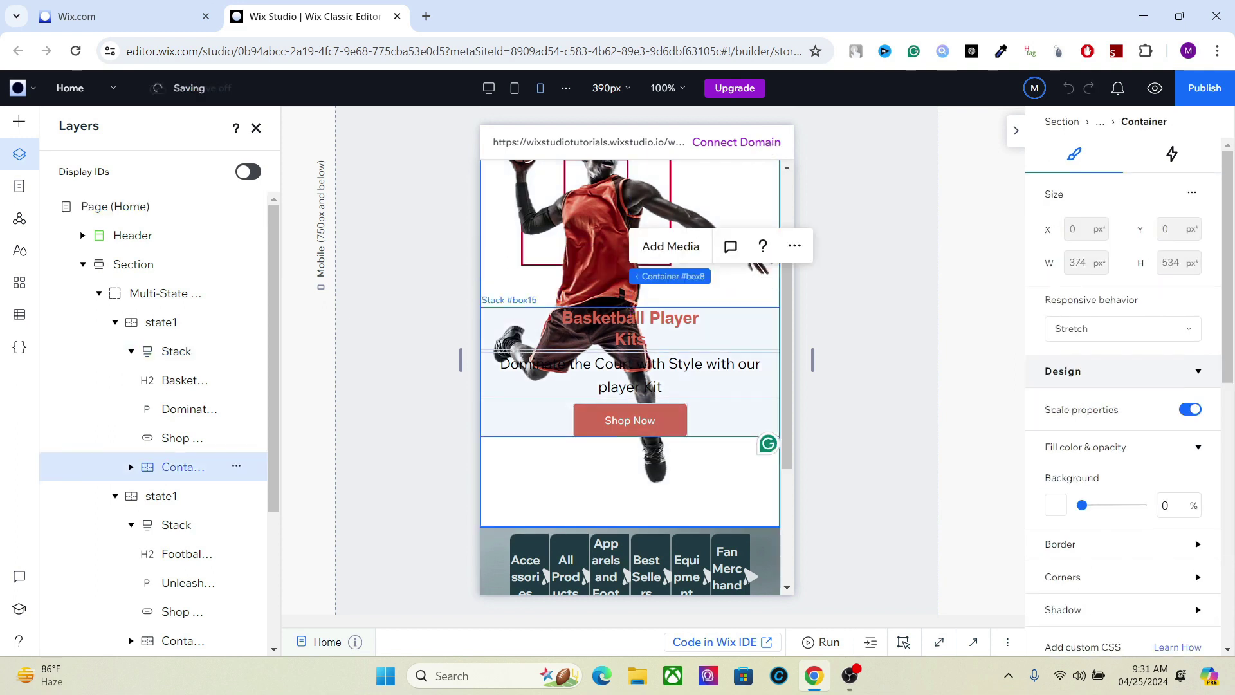
{"action": "left_click", "coordinate": [707, 328]}
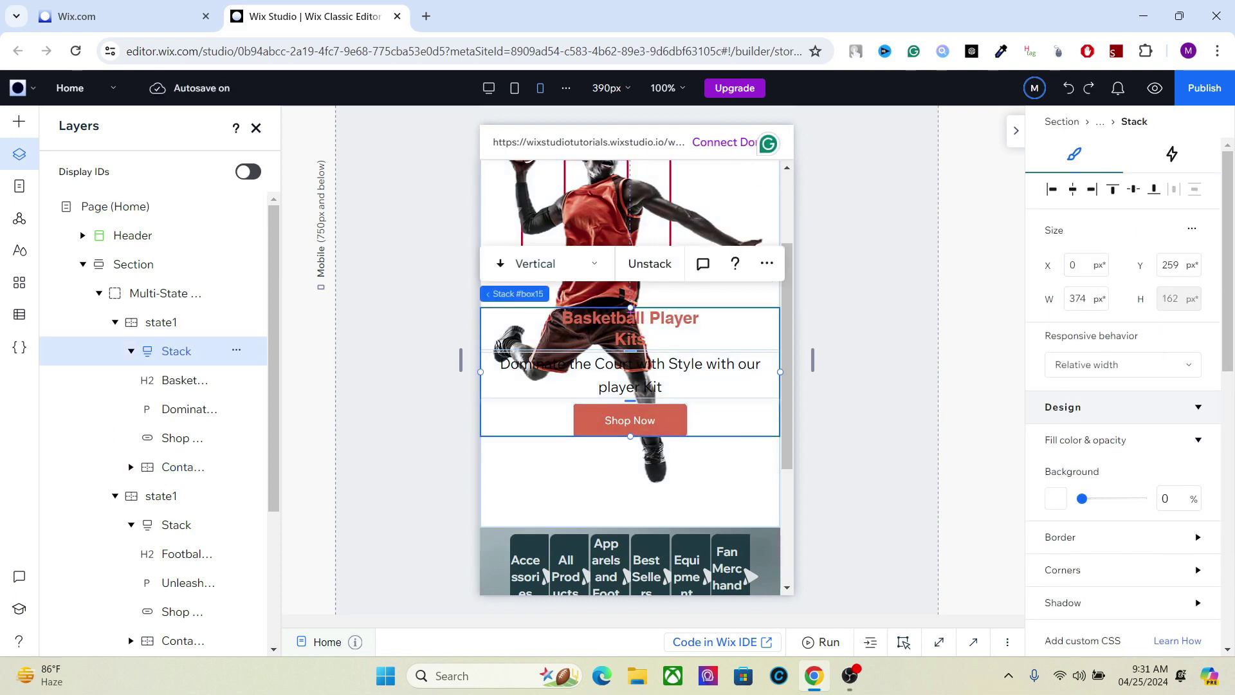
{"action": "left_click_drag", "start_coordinate": [708, 328], "coordinate": [708, 419]}
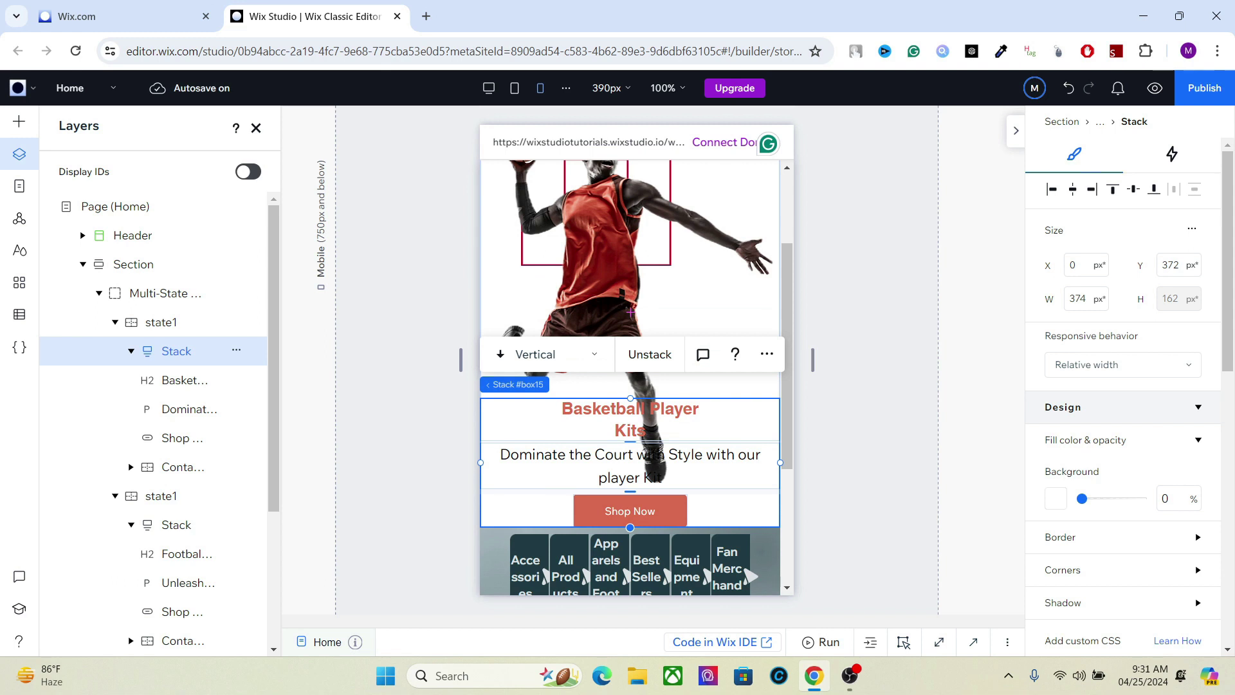
{"action": "scroll", "coordinate": [1124, 506], "scroll_direction": "down", "scroll_amount": 5}
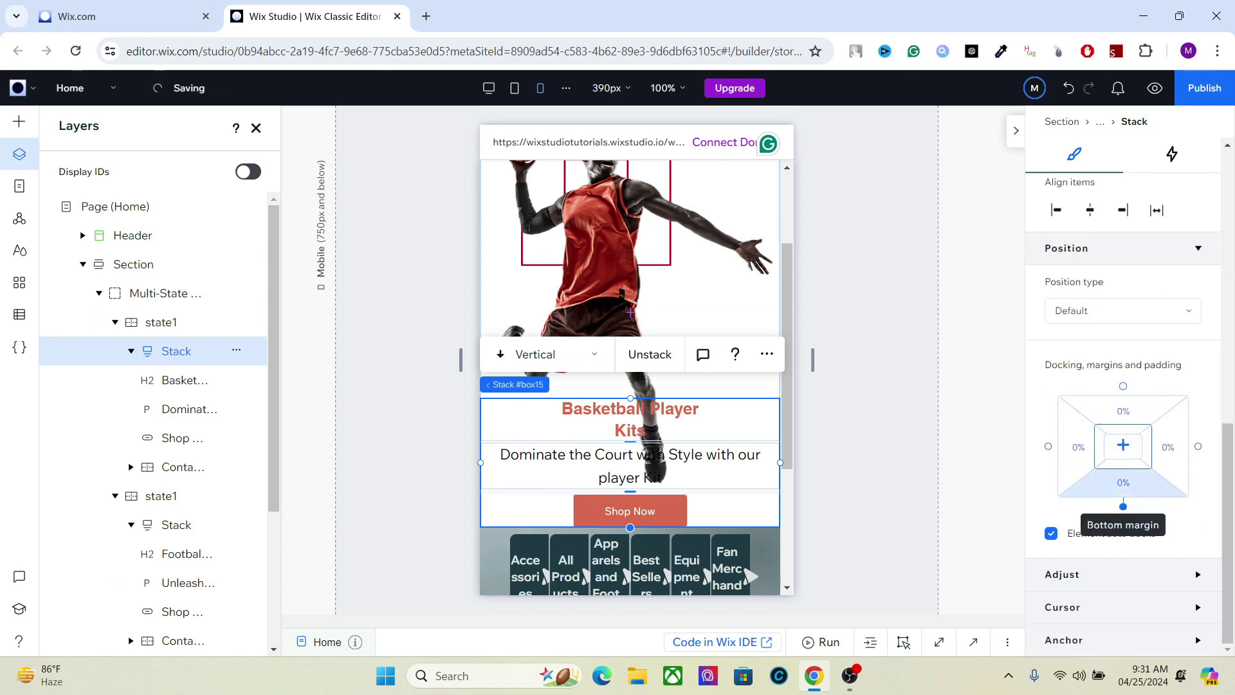
{"action": "left_click", "coordinate": [1123, 444]}
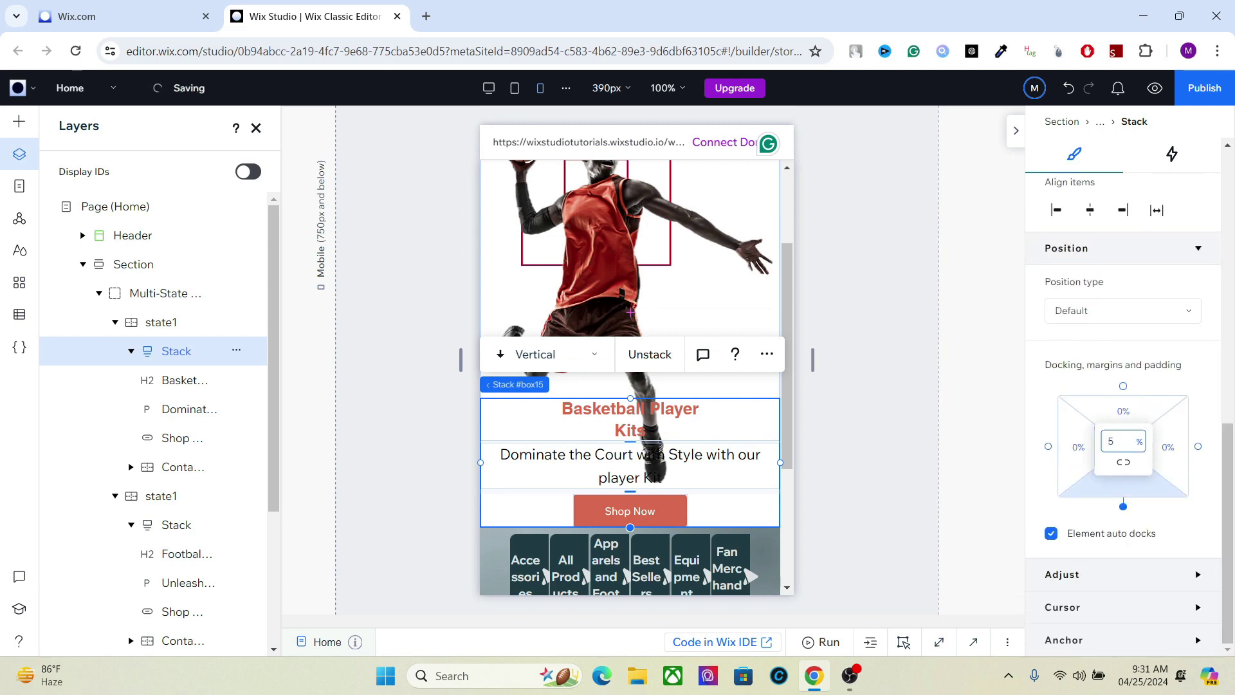
{"action": "key", "text": "Return"}
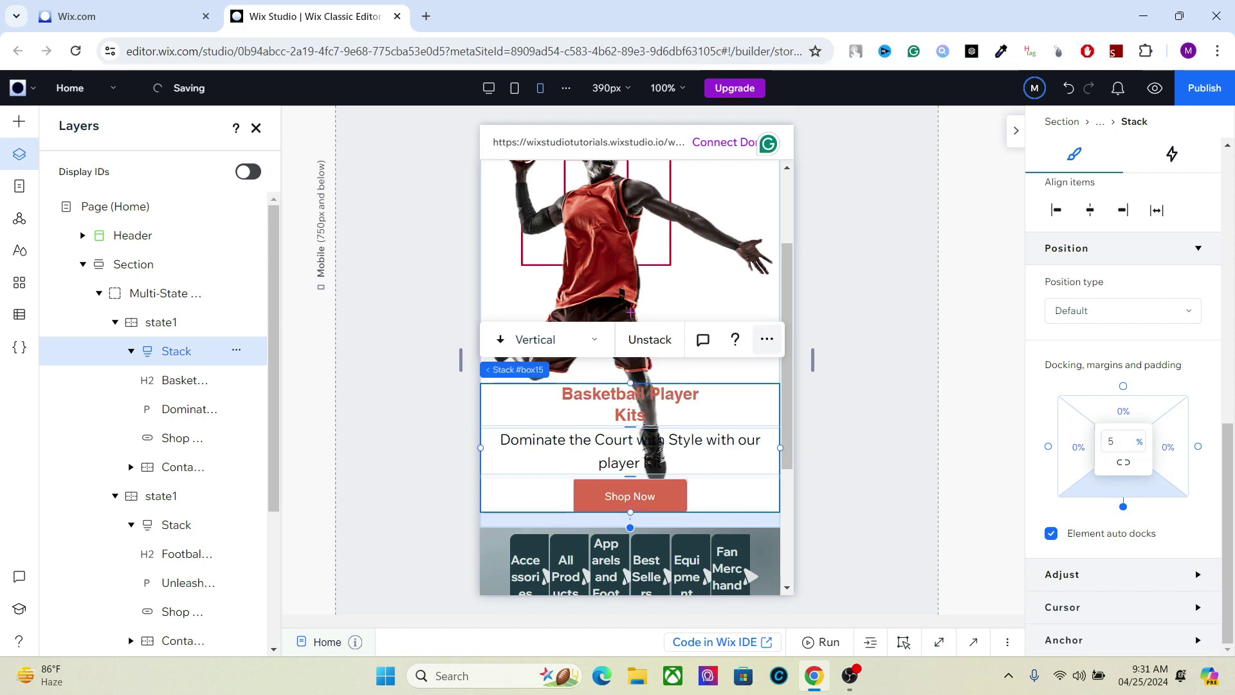
Collapse the basketball state's layers and show the football state of the multi-state box for editing
{"action": "left_click", "coordinate": [183, 466]}
{"action": "left_click", "coordinate": [115, 321]}
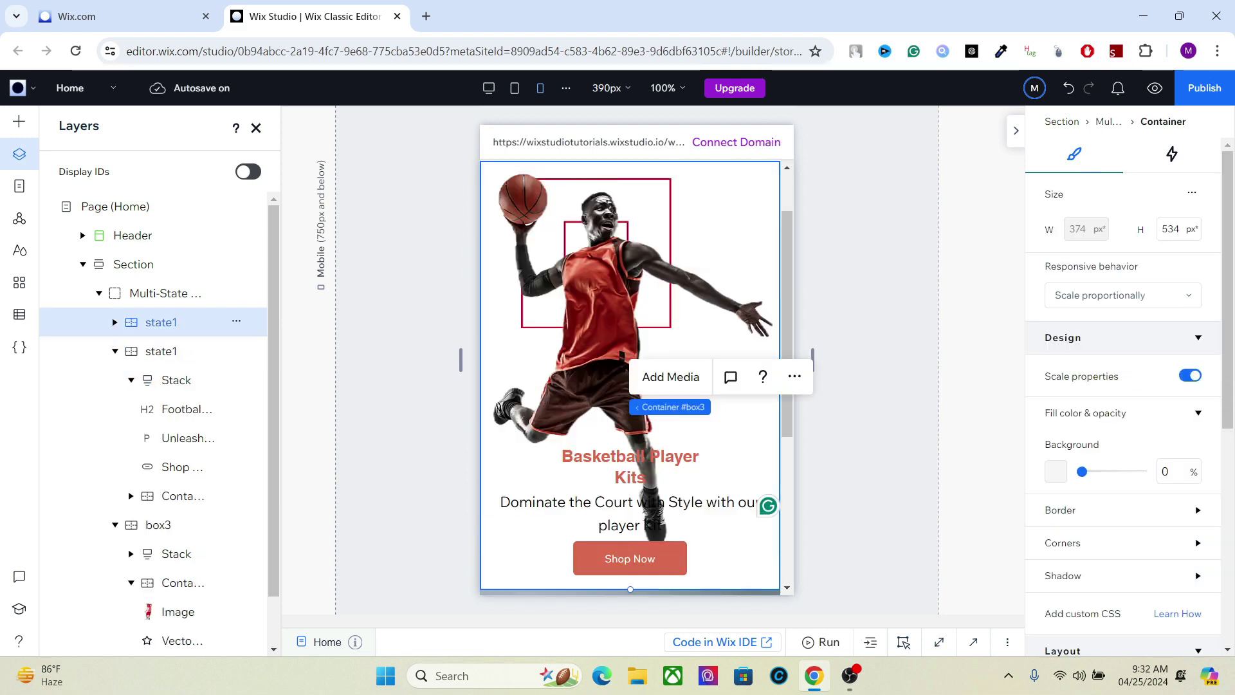
{"action": "left_click", "coordinate": [161, 351]}
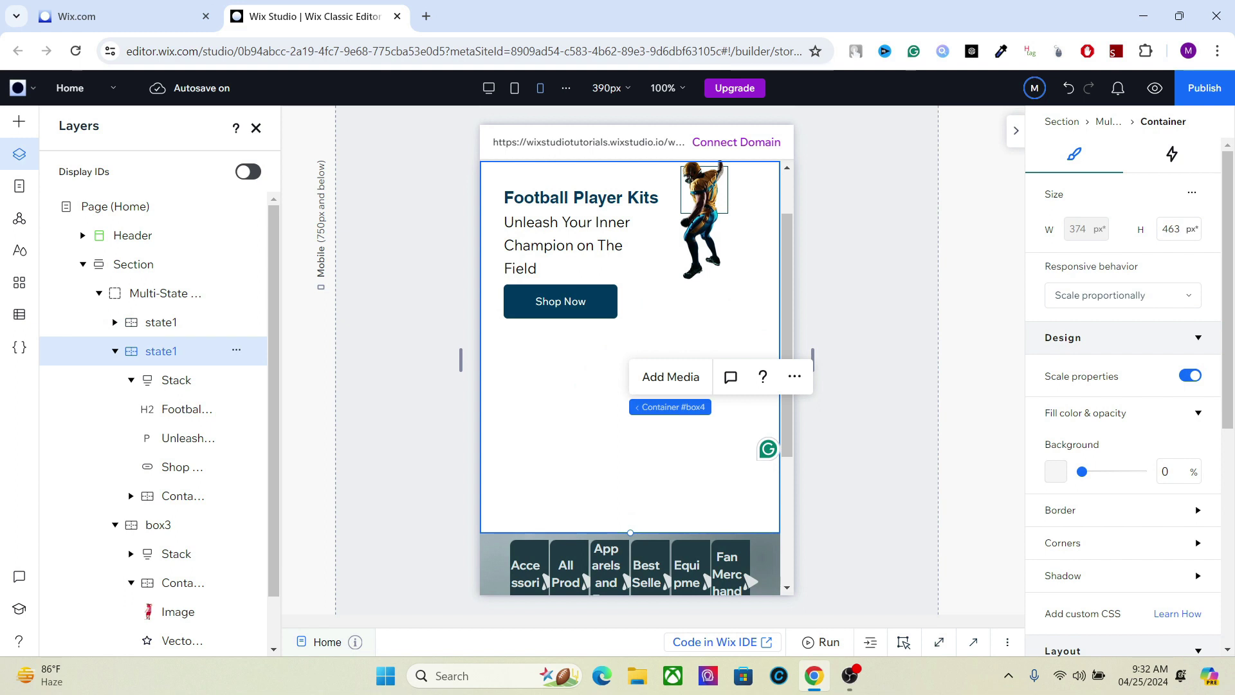
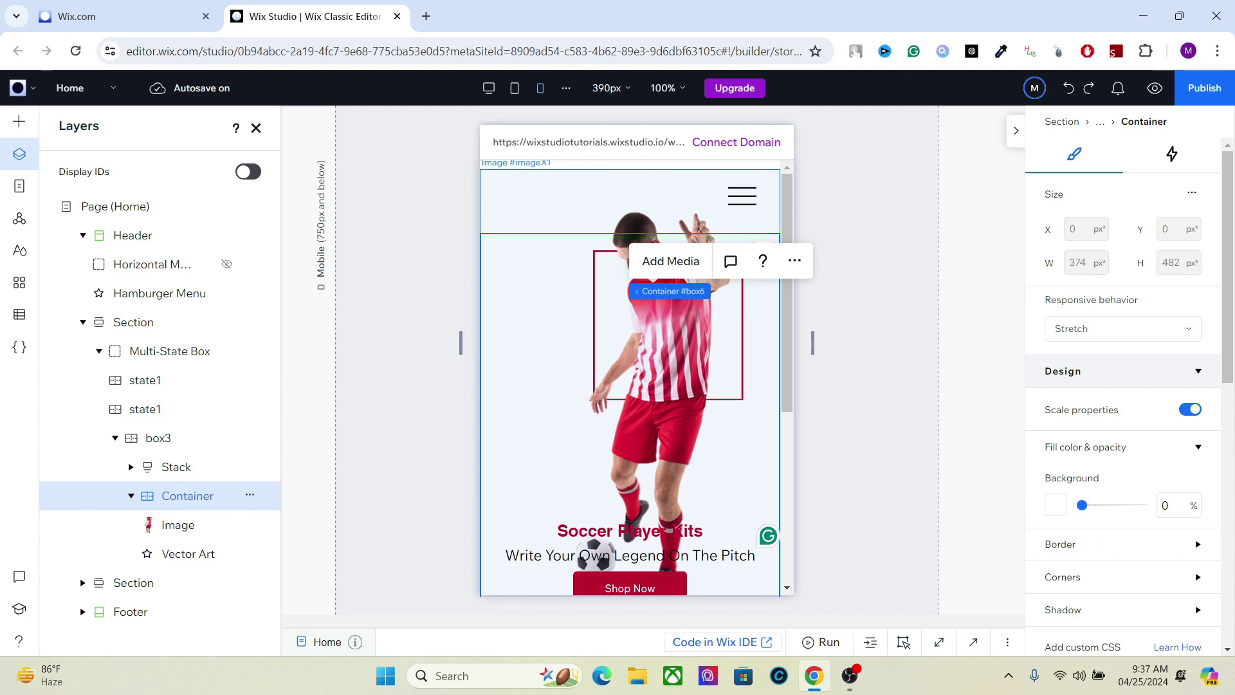
Set the top margin of the soccer player's image container to 20% at the mobile breakpoint
{"action": "left_click", "coordinate": [178, 524]}
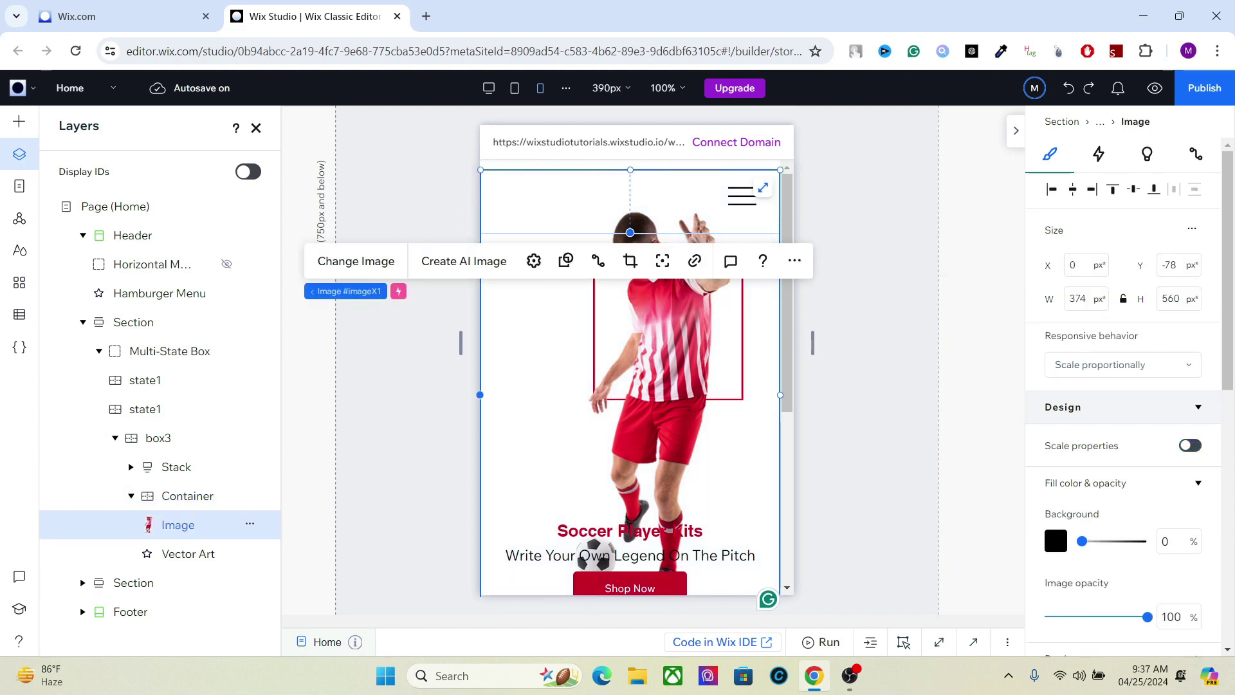
{"action": "left_click", "coordinate": [187, 496]}
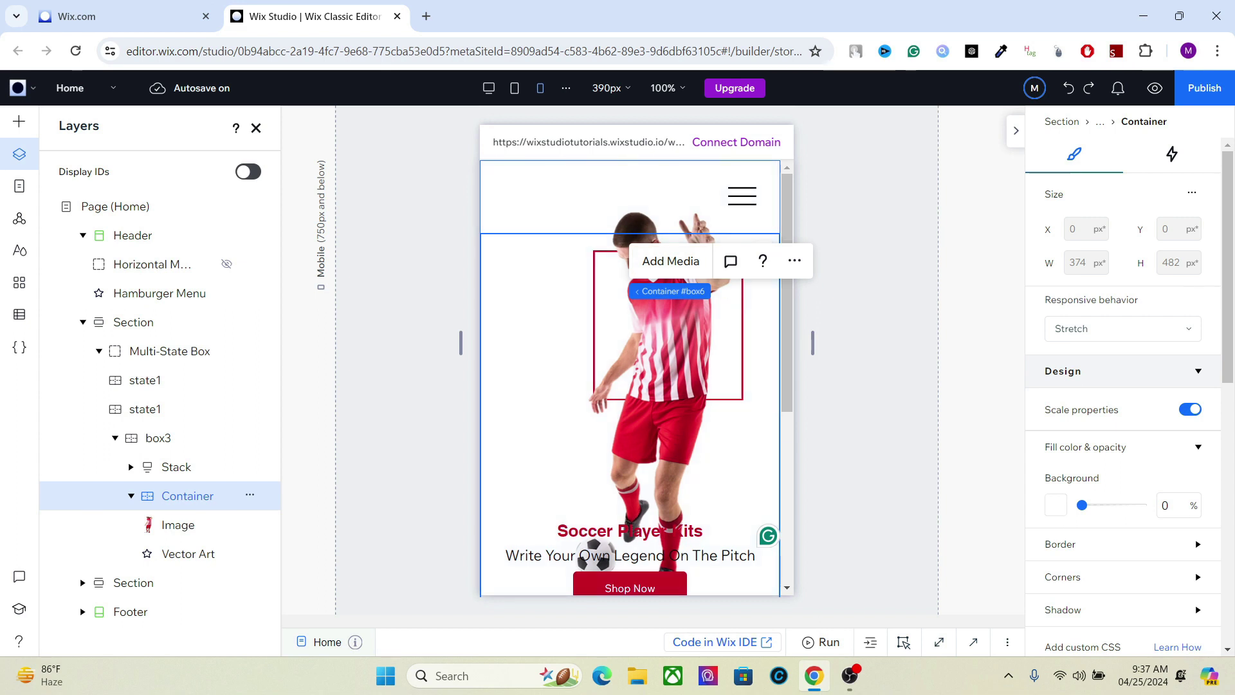
{"action": "scroll", "coordinate": [1123, 411], "scroll_direction": "down", "scroll_amount": 8}
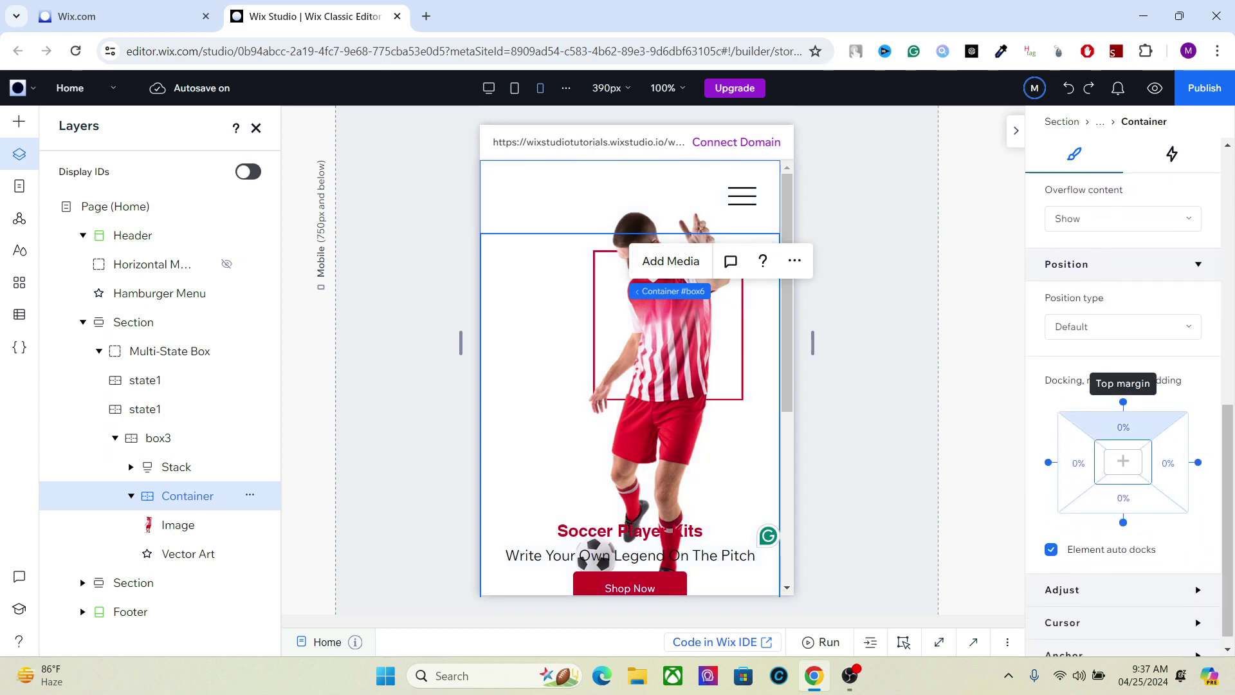
{"action": "left_click", "coordinate": [1123, 427]}
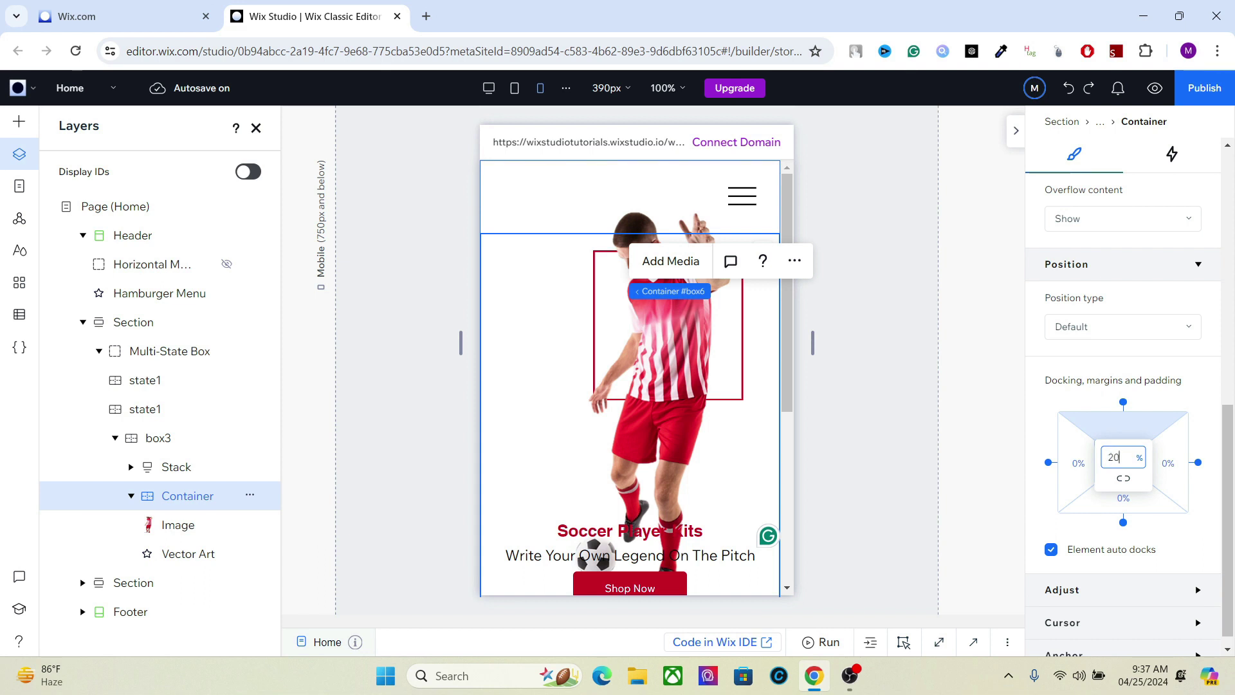
{"action": "type", "text": "20"}
{"action": "key", "text": "Return"}
{"action": "left_click", "coordinate": [133, 322]}
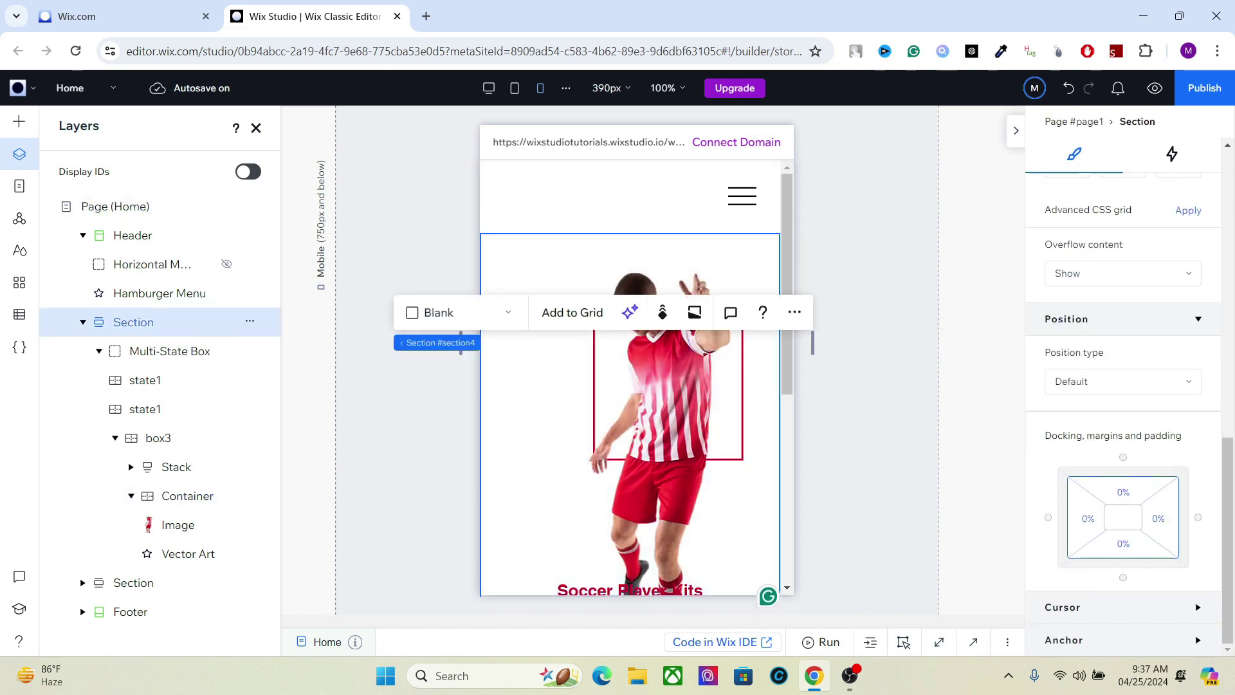
Show the football state and set the top margin of the football player's image container to 20%
{"action": "left_click", "coordinate": [160, 408]}
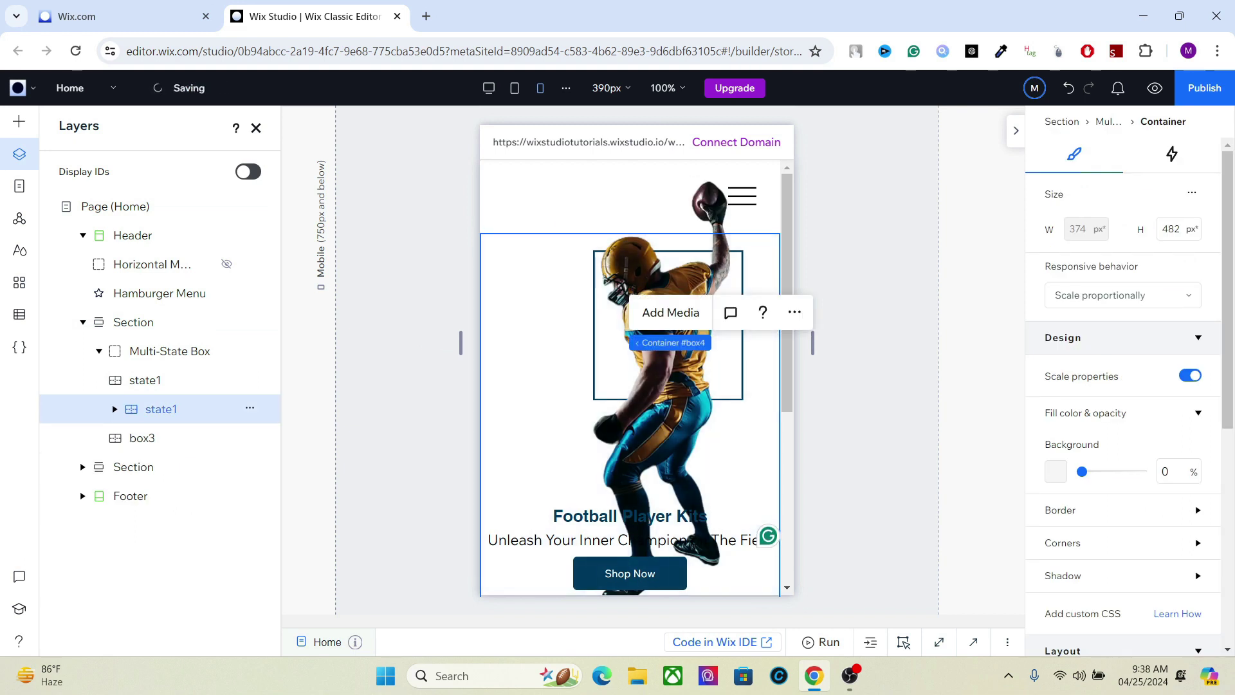
{"action": "left_click", "coordinate": [114, 409]}
{"action": "left_click", "coordinate": [130, 553]}
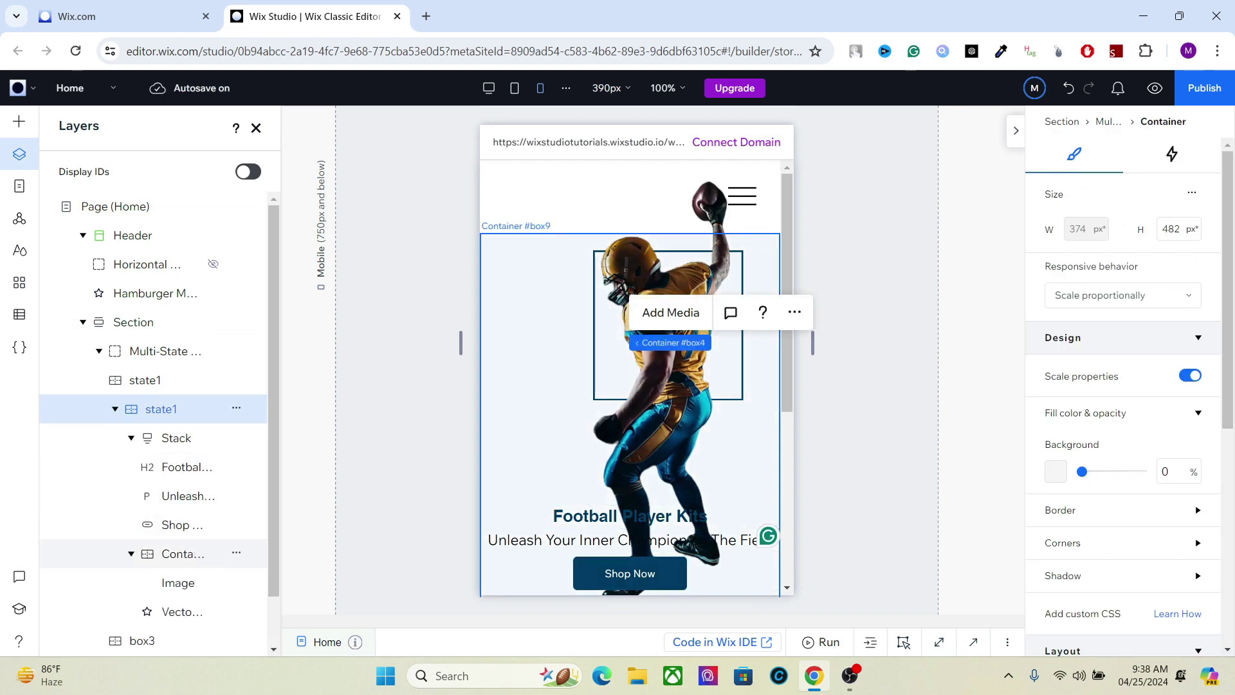
{"action": "left_click", "coordinate": [178, 583]}
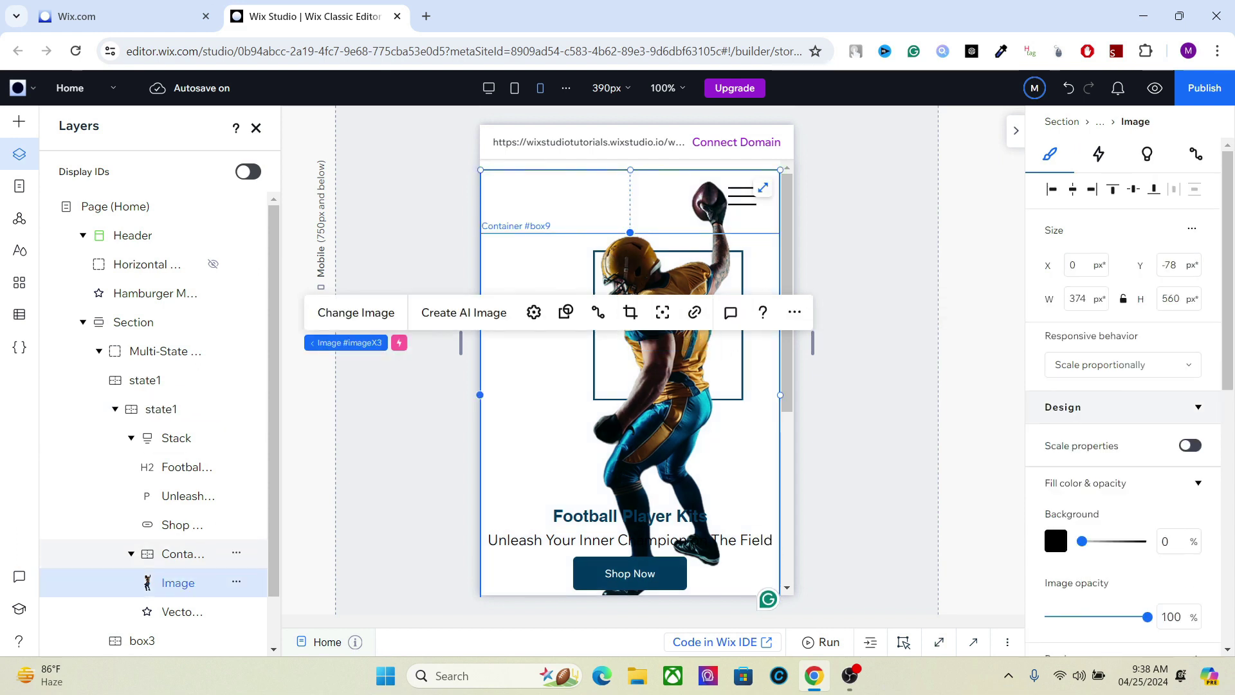
{"action": "left_click", "coordinate": [184, 554]}
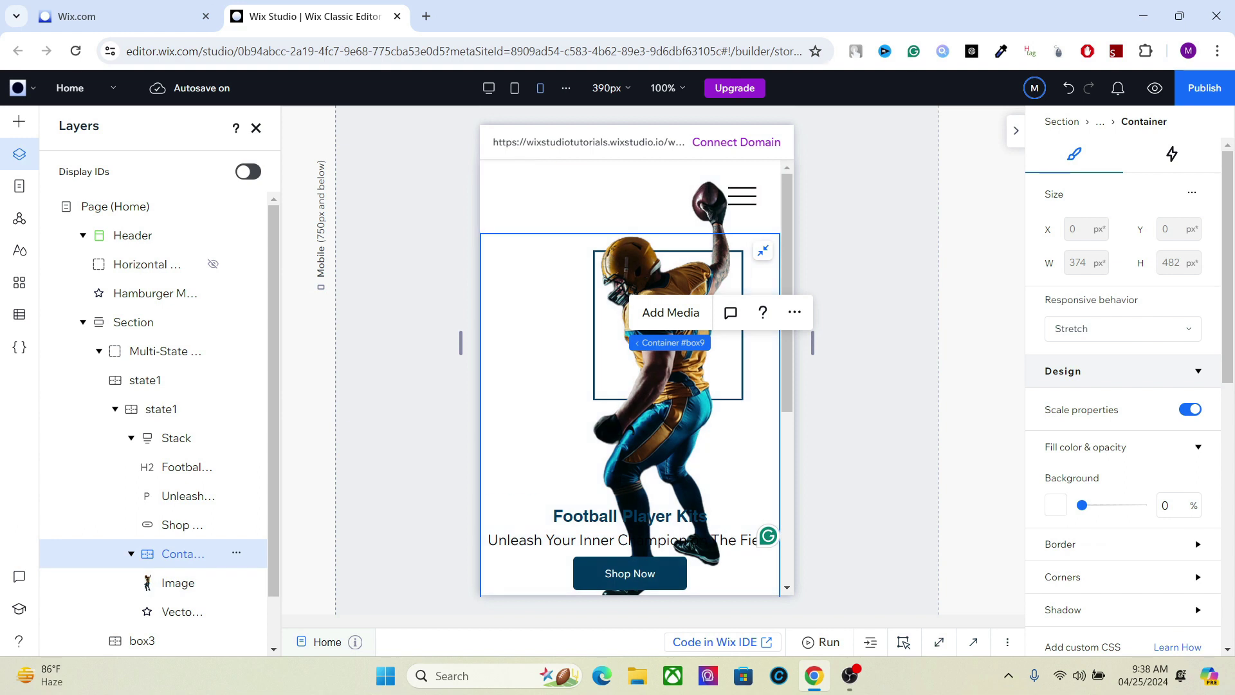
{"action": "scroll", "coordinate": [1123, 451], "scroll_direction": "down", "scroll_amount": 8}
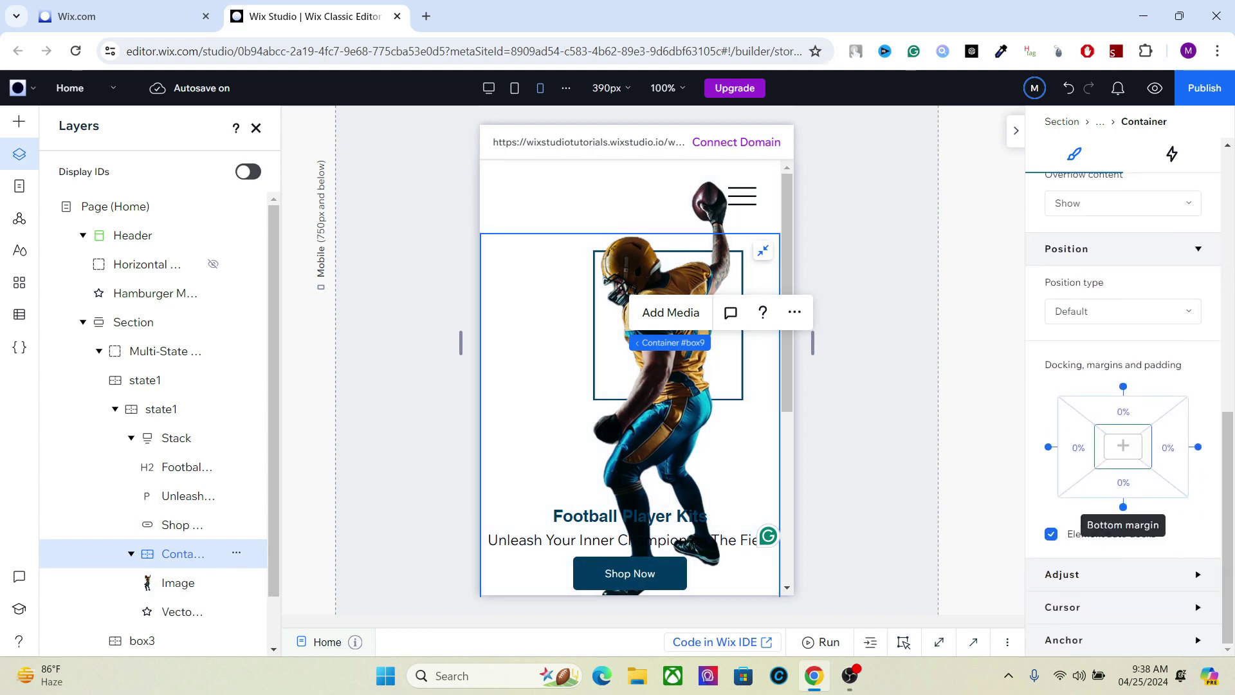
{"action": "left_click", "coordinate": [1122, 445]}
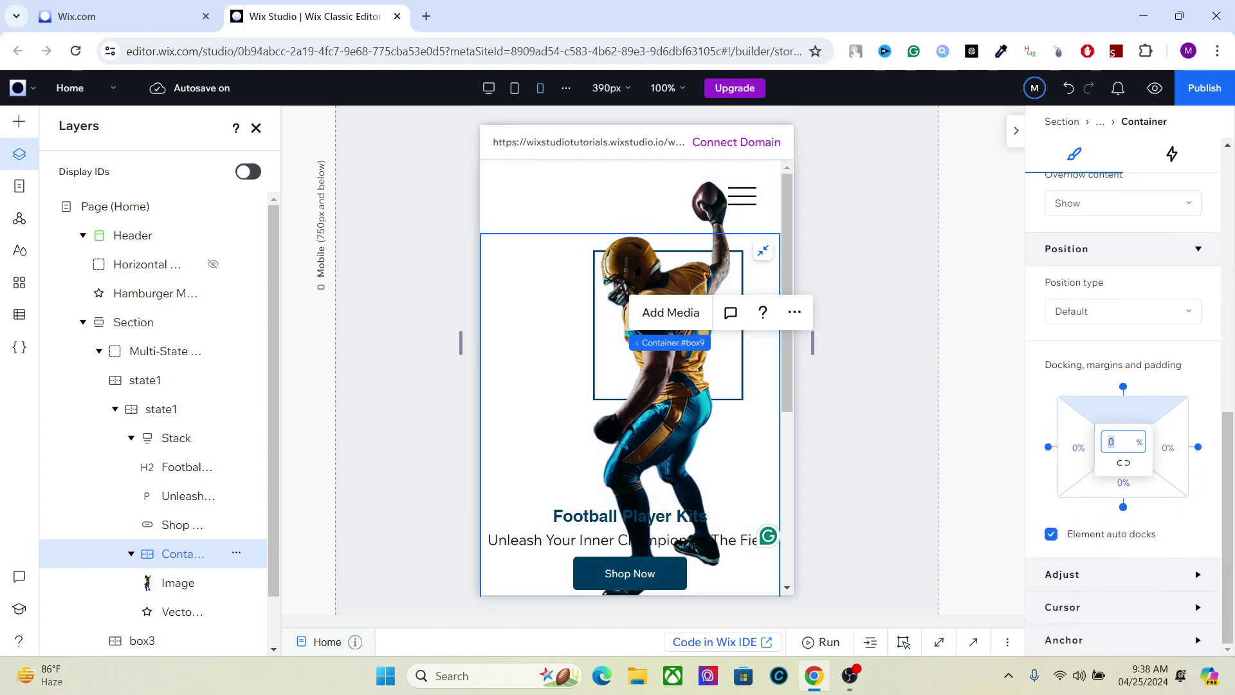
{"action": "key", "text": "Return"}
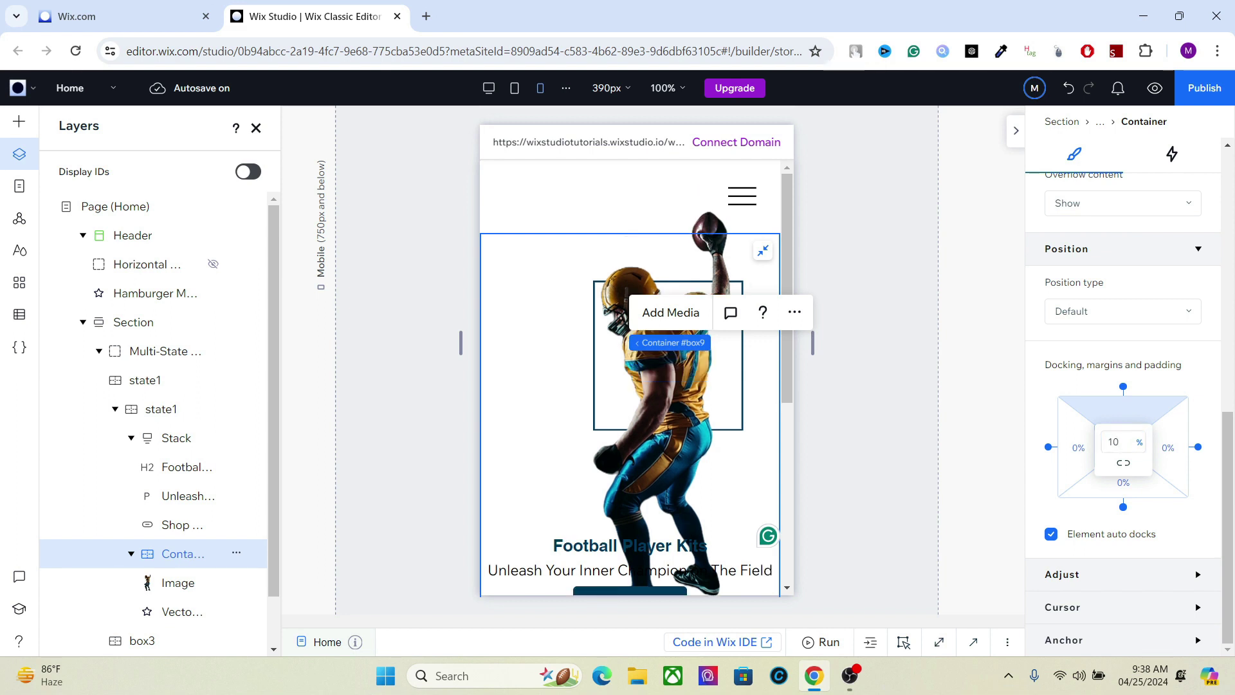
{"action": "left_click", "coordinate": [1115, 441]}
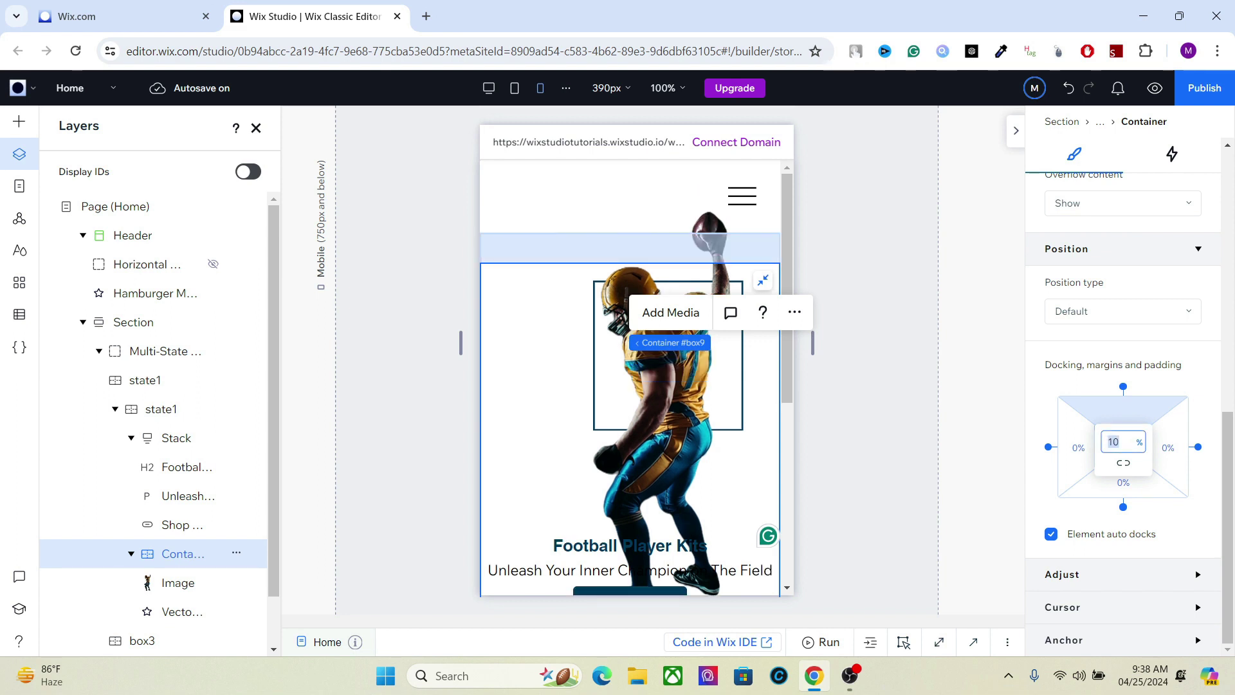
{"action": "type", "text": "20"}
{"action": "key", "text": "Return"}
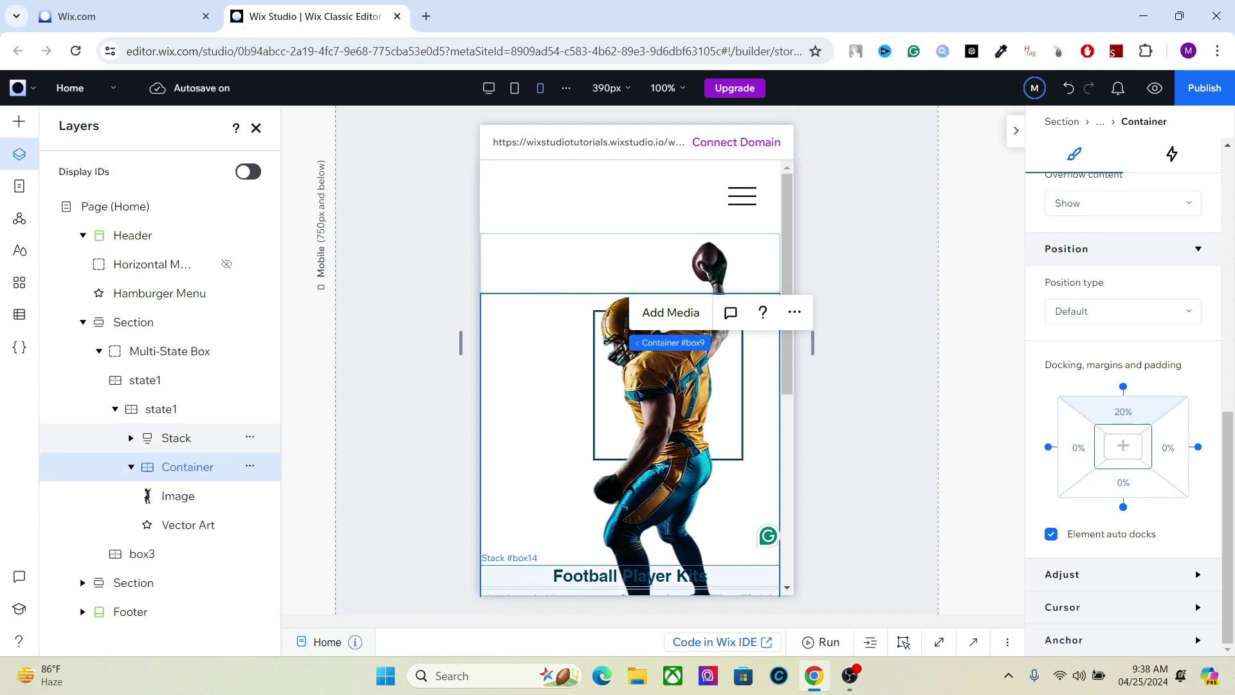
Show the basketball state and set the top margin of the basketball player's image container to 10%
{"action": "left_click", "coordinate": [161, 380]}
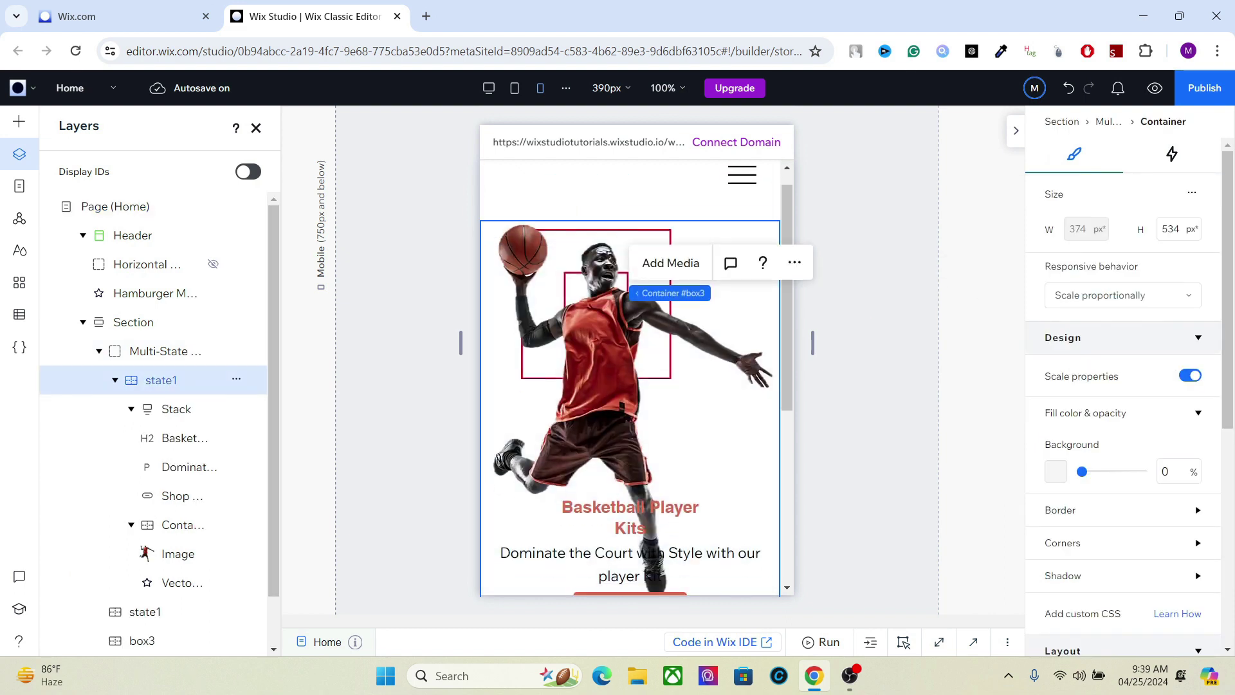
{"action": "scroll", "coordinate": [630, 377], "scroll_direction": "down", "scroll_amount": 1}
{"action": "left_click", "coordinate": [183, 524]}
{"action": "left_click", "coordinate": [177, 553]}
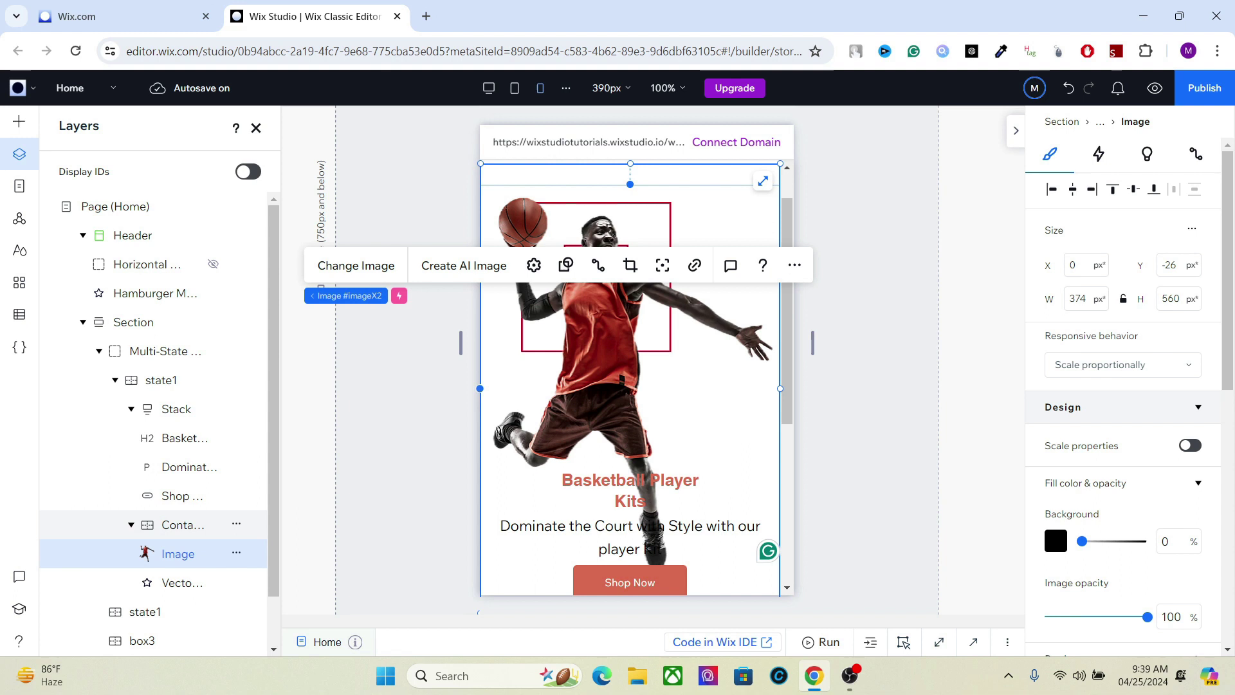
{"action": "left_click", "coordinate": [183, 525]}
{"action": "scroll", "coordinate": [1123, 413], "scroll_direction": "down", "scroll_amount": 8}
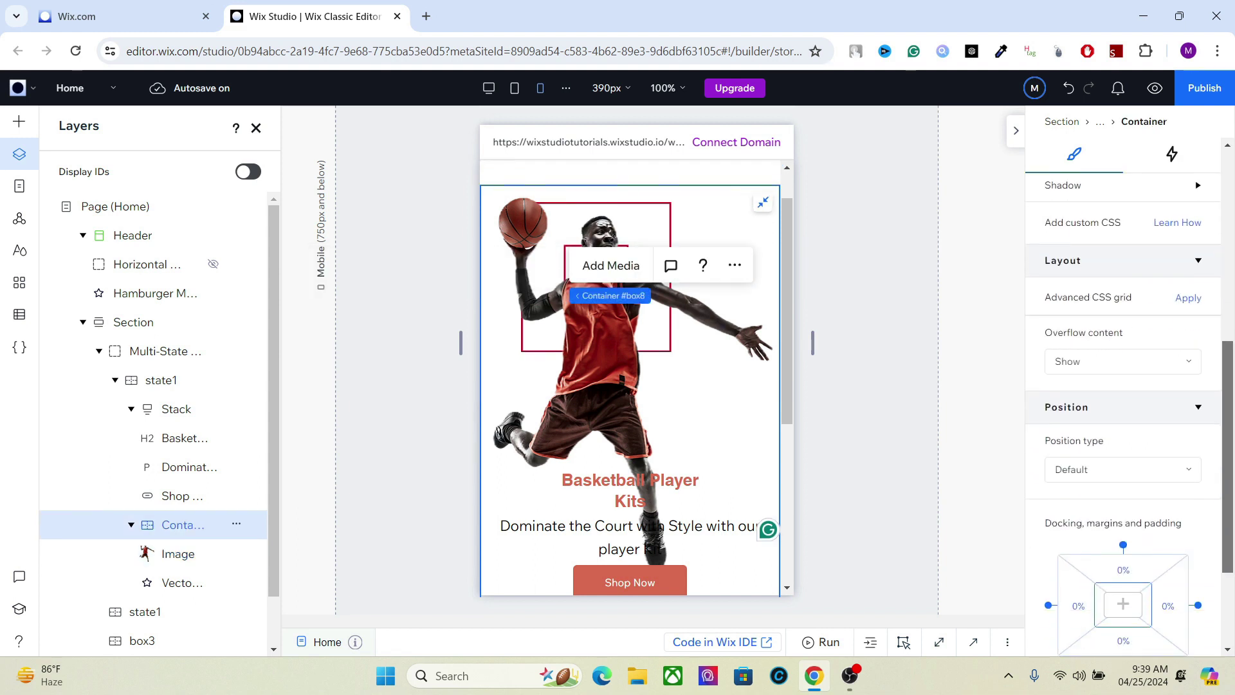
{"action": "left_click", "coordinate": [1123, 438]}
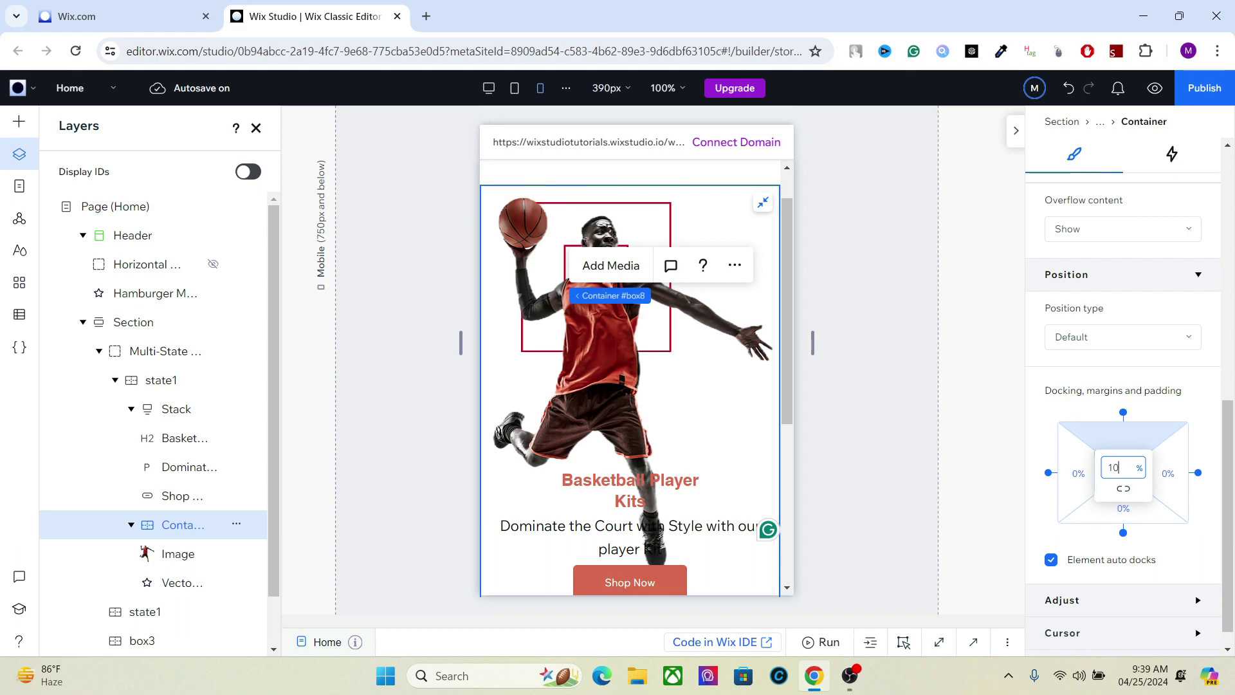
{"action": "key", "text": "Return"}
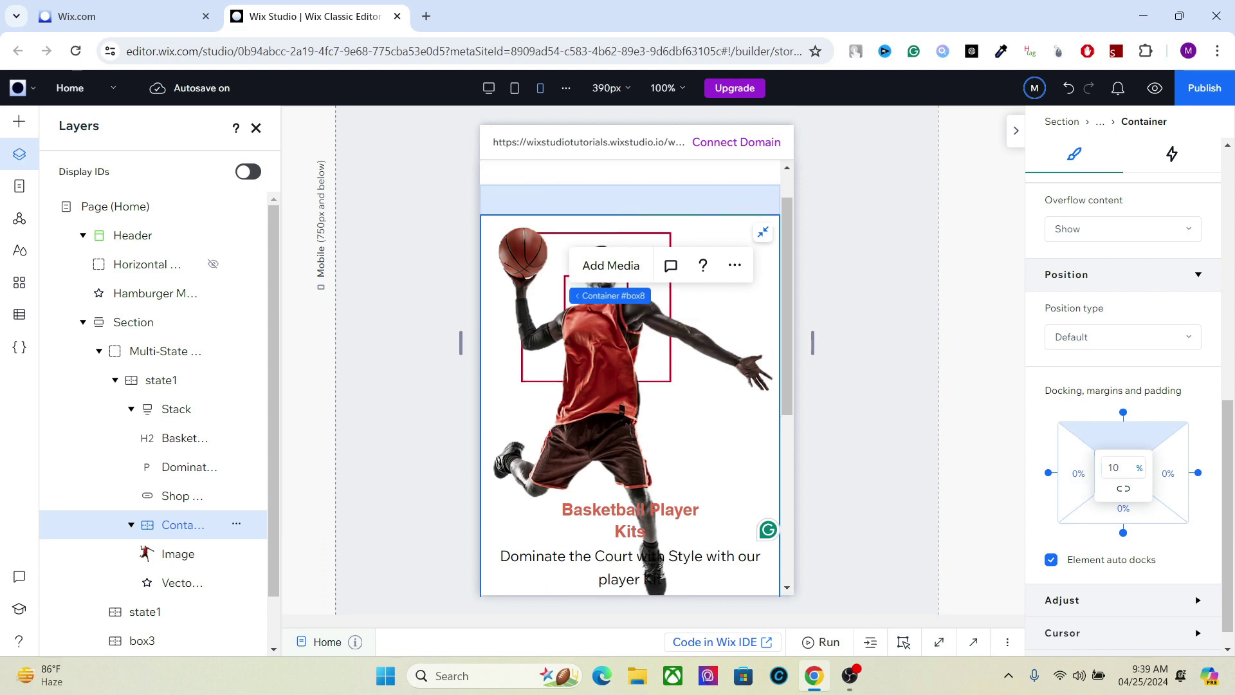
{"action": "key", "text": "ctrl+z"}
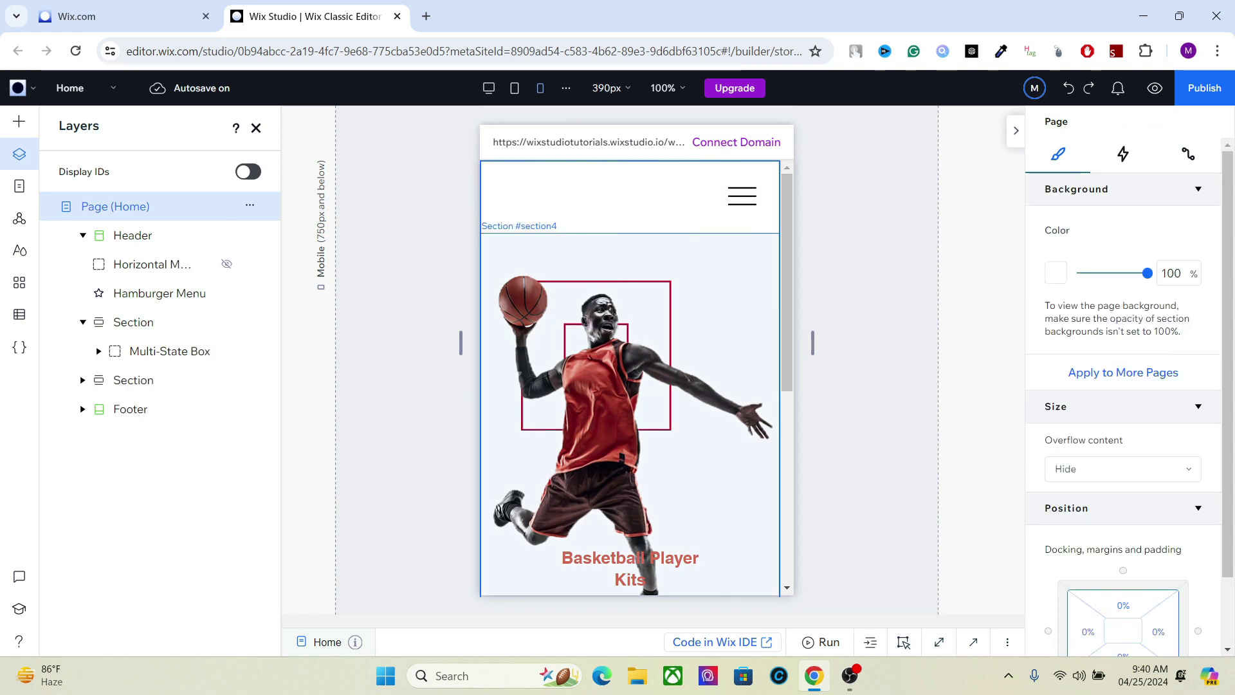
Review the category repeater and footer at the mobile breakpoint, and switch to the desktop breakpoint
{"action": "scroll", "coordinate": [630, 379], "scroll_direction": "down", "scroll_amount": 6}
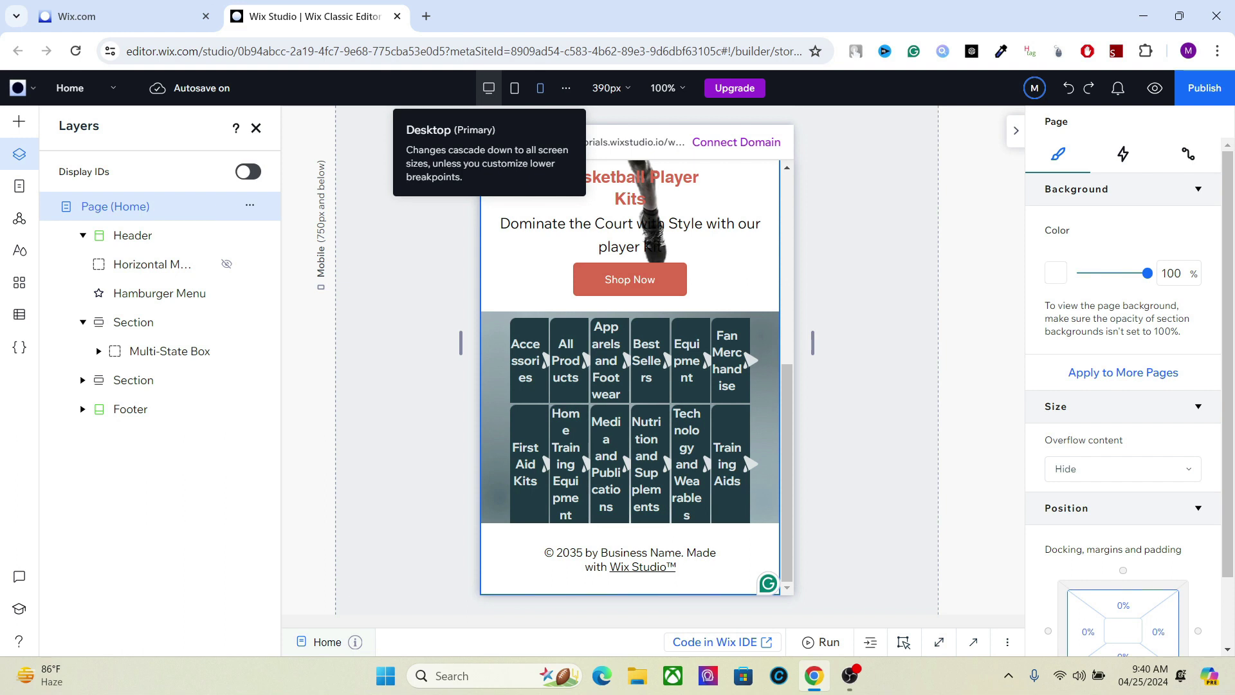
{"action": "left_click", "coordinate": [488, 88]}
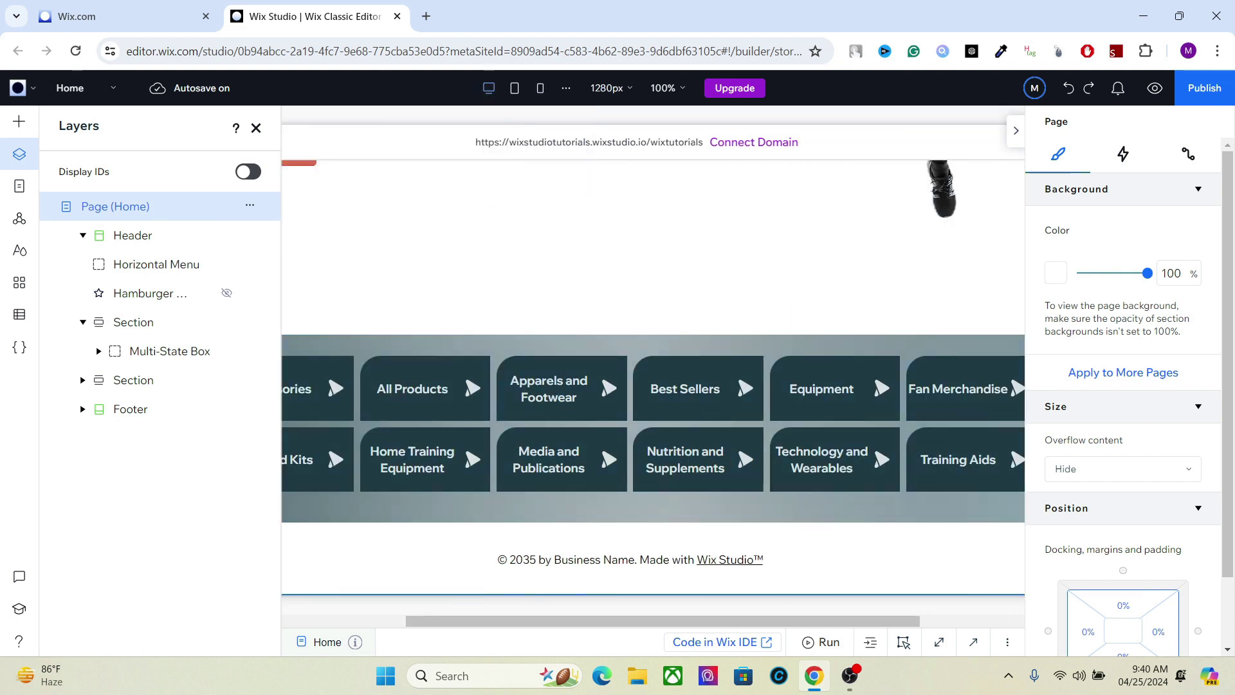
Inspect the category section's first card at the desktop breakpoint: its horizontal stack, the Accessories text and the arrow shape
{"action": "left_click", "coordinate": [874, 442]}
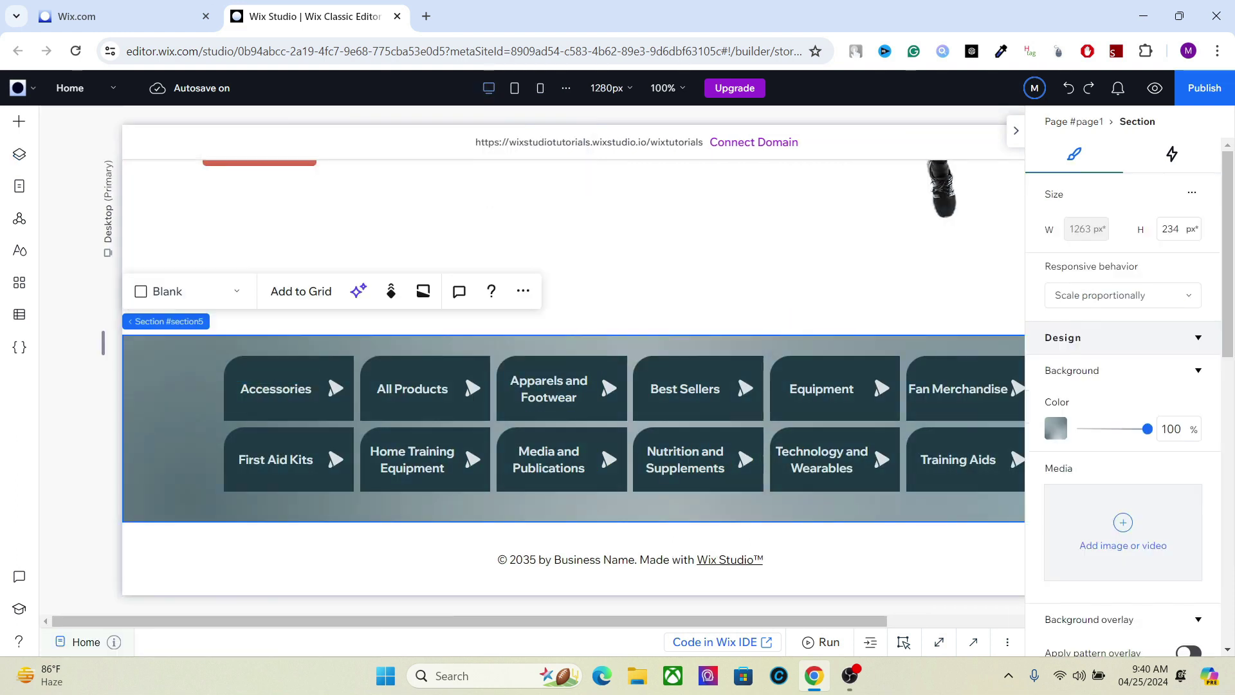
{"action": "left_click", "coordinate": [328, 389]}
{"action": "left_click", "coordinate": [328, 388]}
{"action": "left_click", "coordinate": [328, 389]}
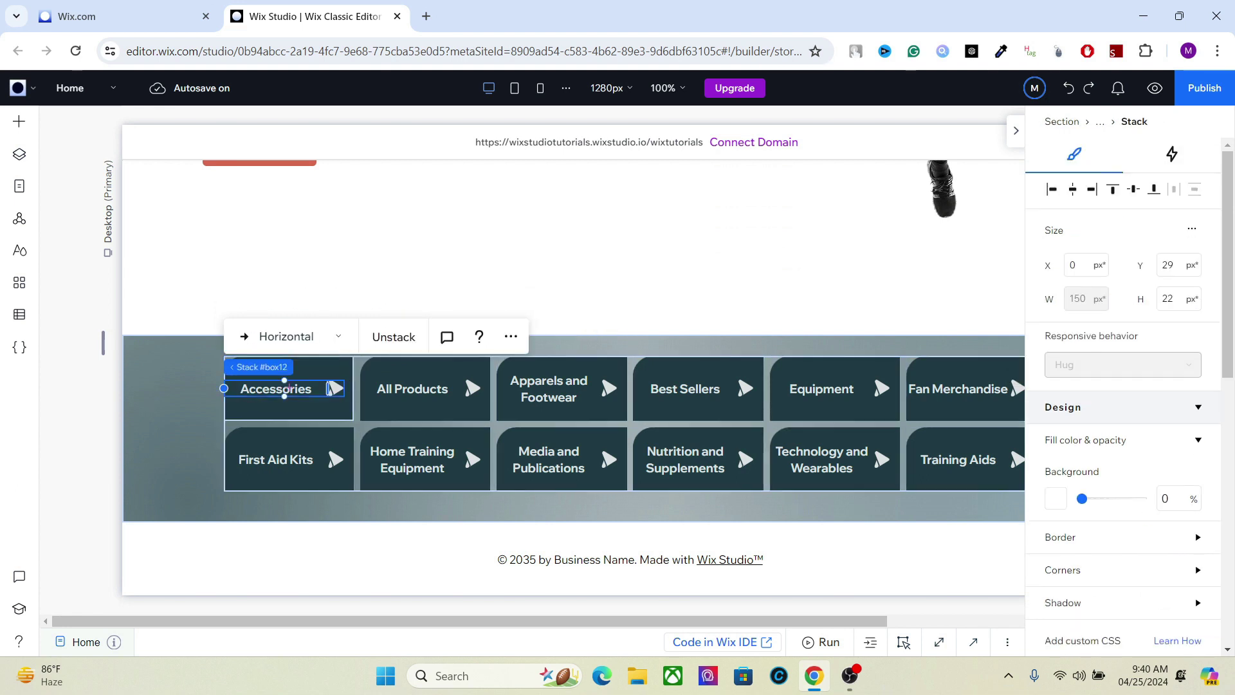
{"action": "left_click", "coordinate": [329, 389]}
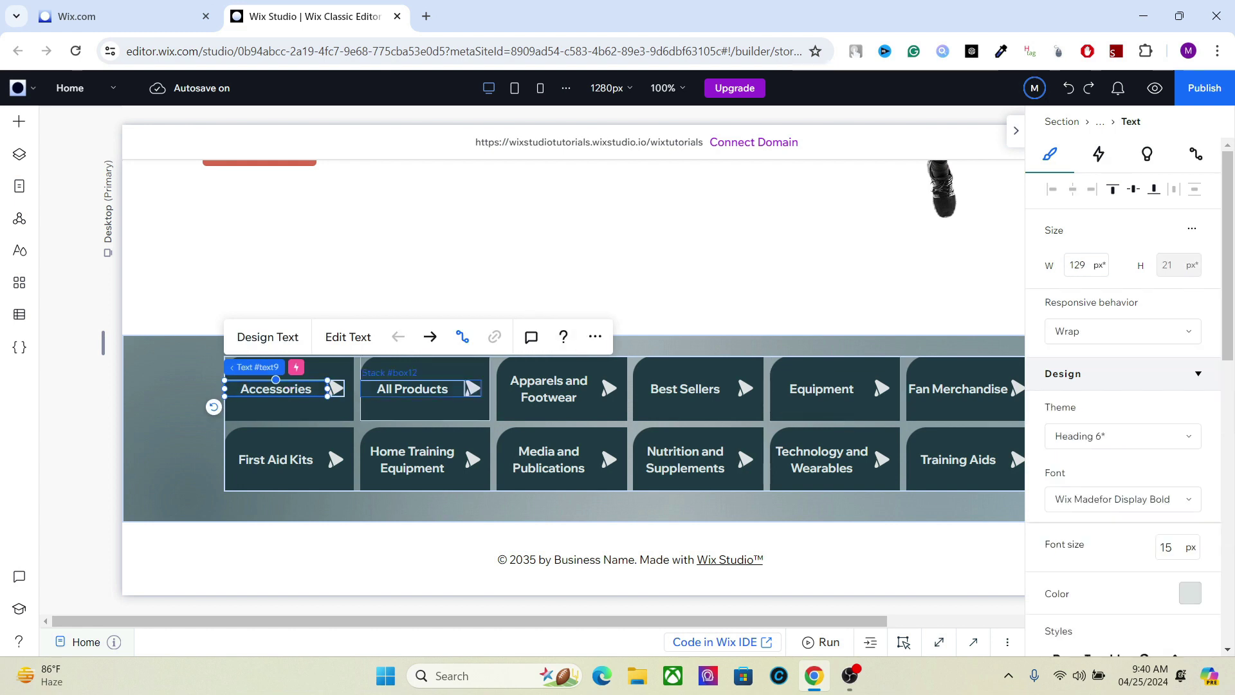
{"action": "left_click", "coordinate": [336, 389]}
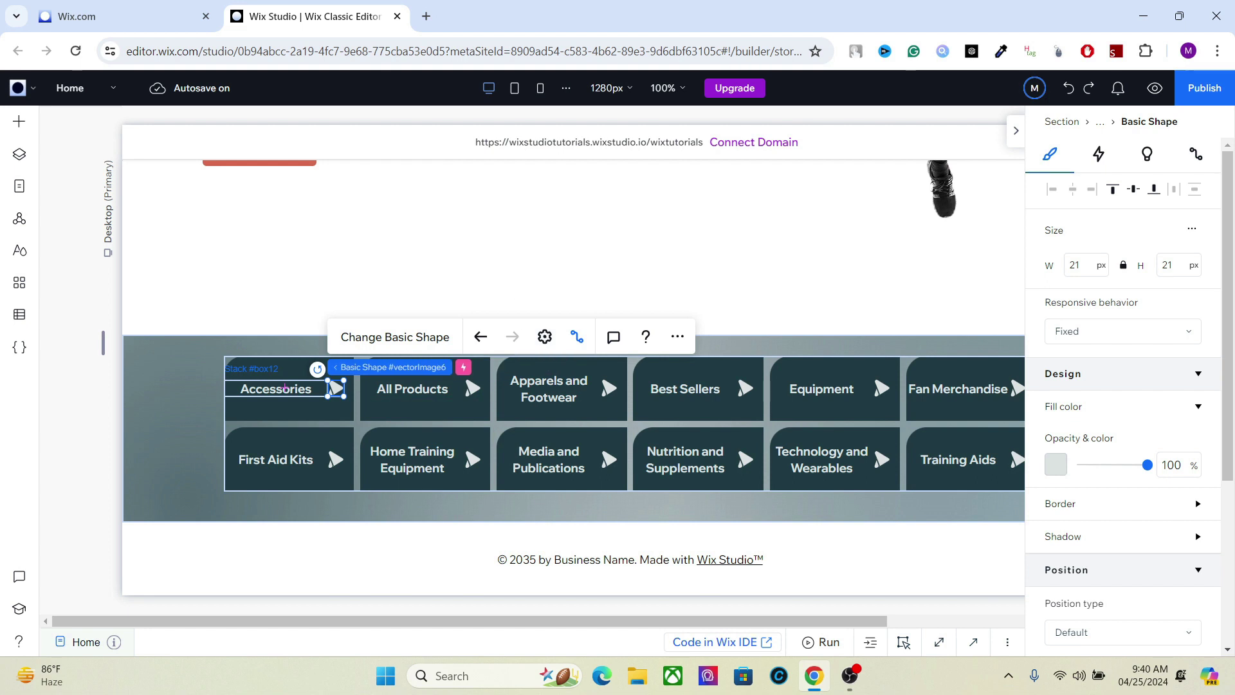
Review the arrow shape's settings and its description text in the Accessories card, leaving them as they are
{"action": "left_click", "coordinate": [545, 337]}
{"action": "left_click", "coordinate": [483, 473]}
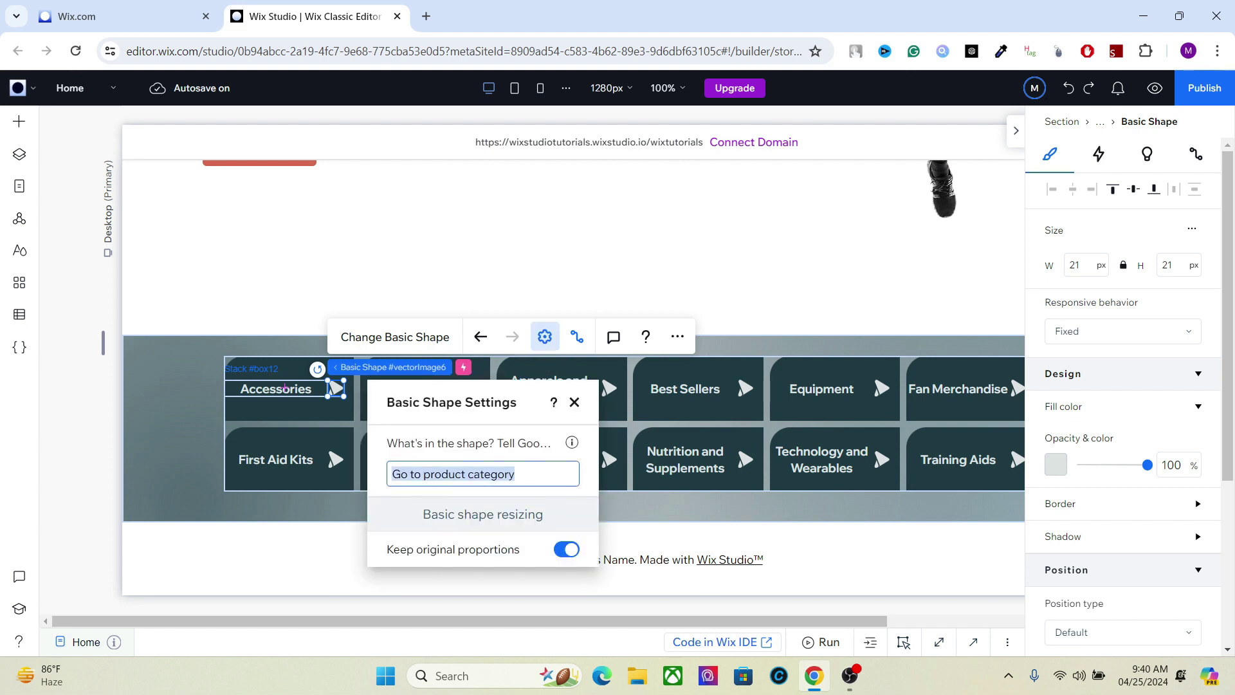
{"action": "left_click", "coordinate": [469, 475]}
{"action": "triple_click", "coordinate": [469, 474]}
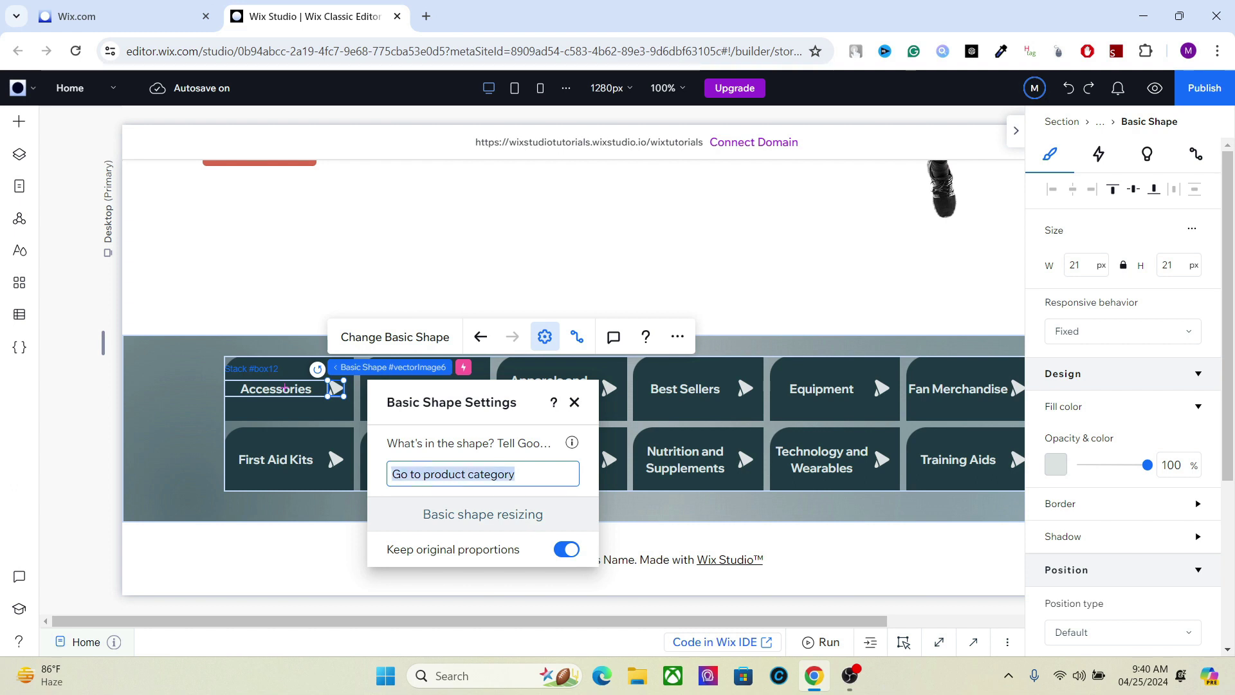
{"action": "left_click", "coordinate": [515, 474]}
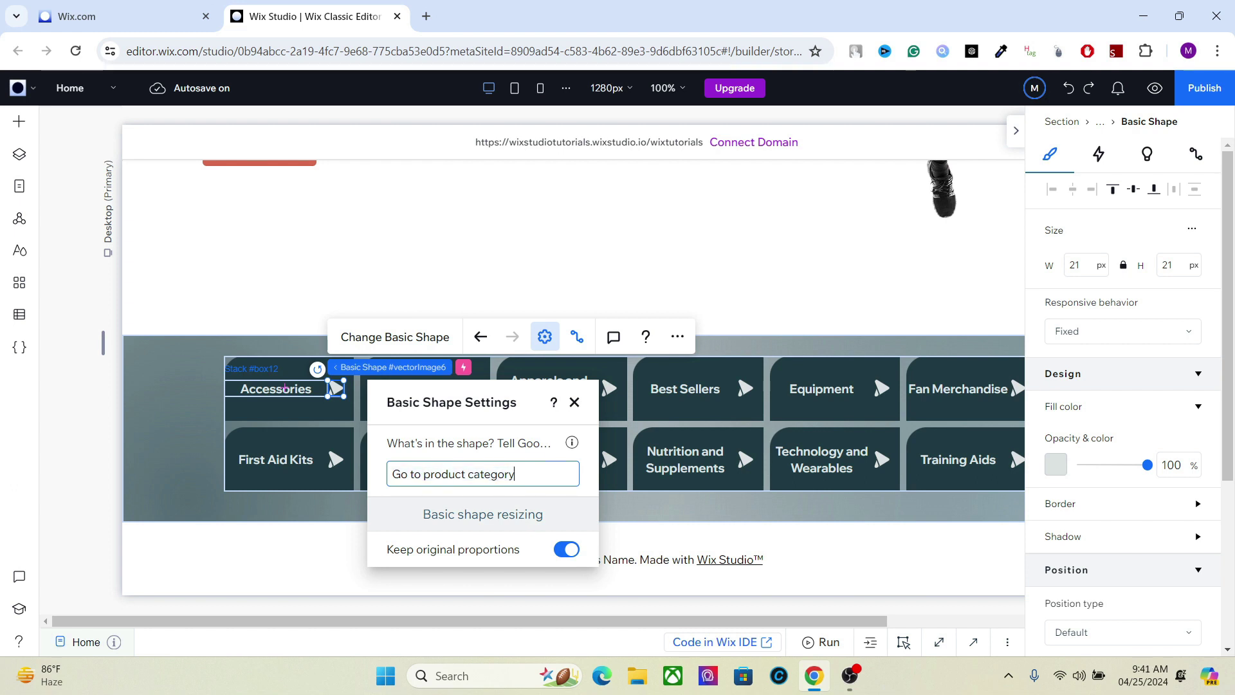
{"action": "left_click", "coordinate": [575, 402]}
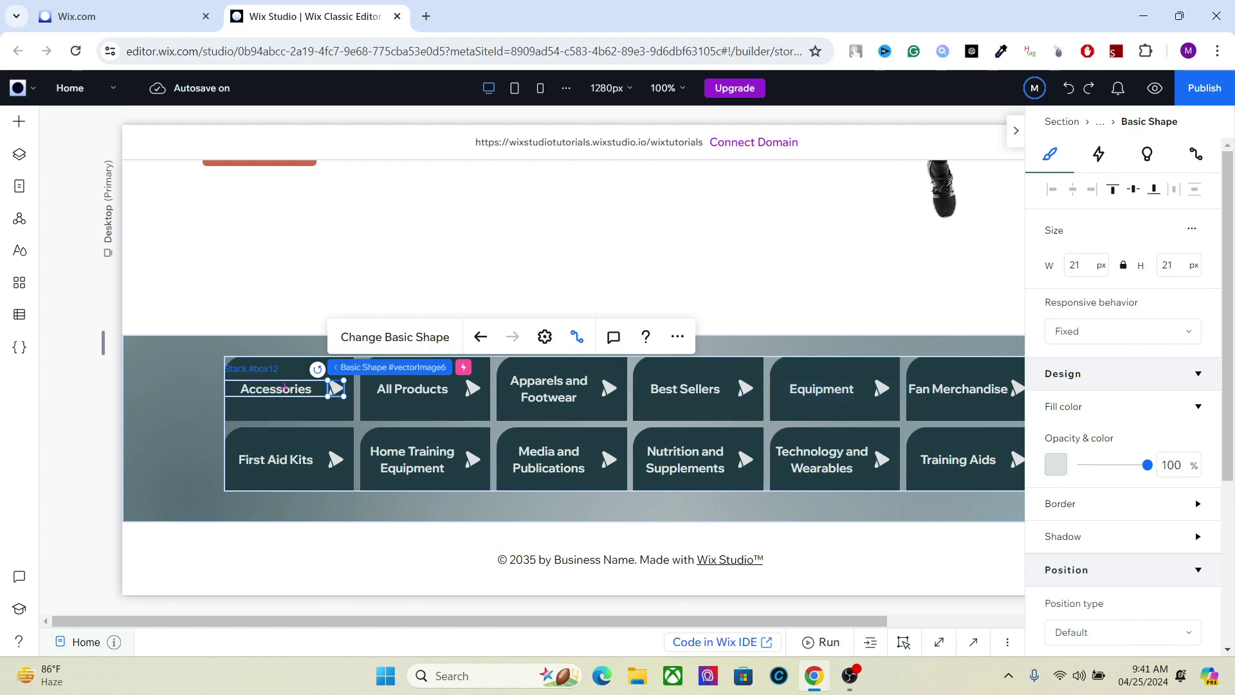
At the tablet breakpoint, set the category repeater's width to 90%
{"action": "left_click", "coordinate": [514, 88]}
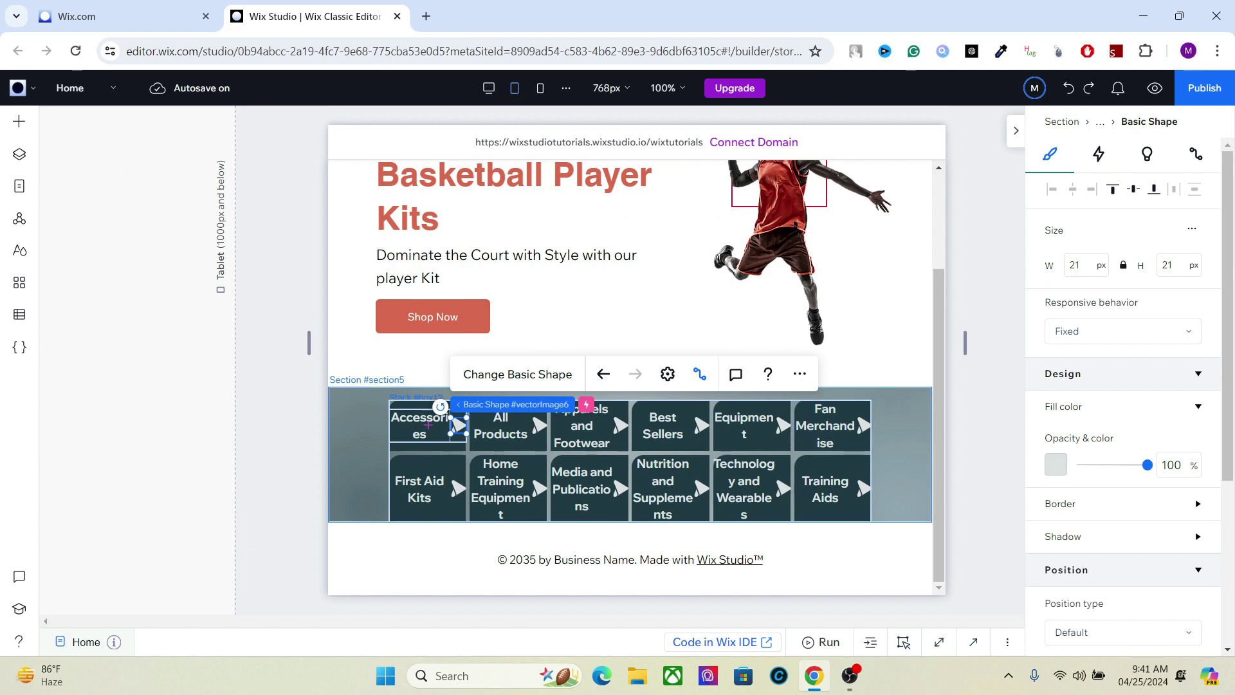
{"action": "left_click", "coordinate": [358, 454]}
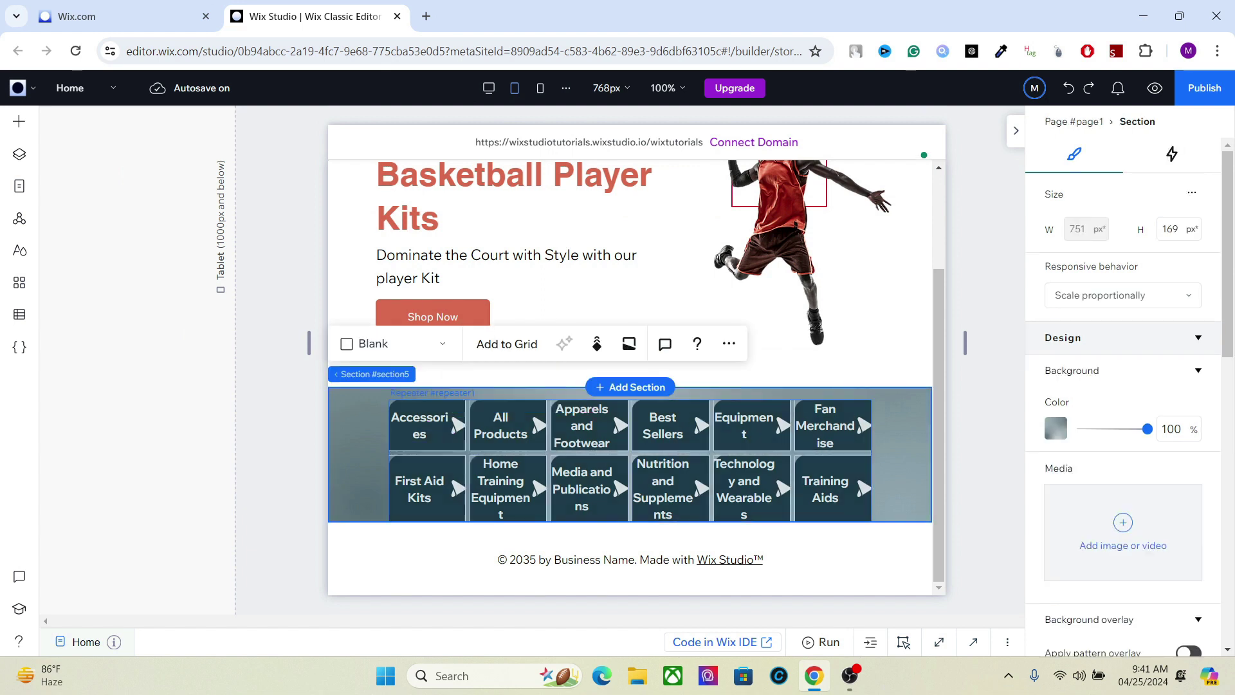
{"action": "left_click", "coordinate": [630, 453]}
{"action": "left_click", "coordinate": [1088, 311]}
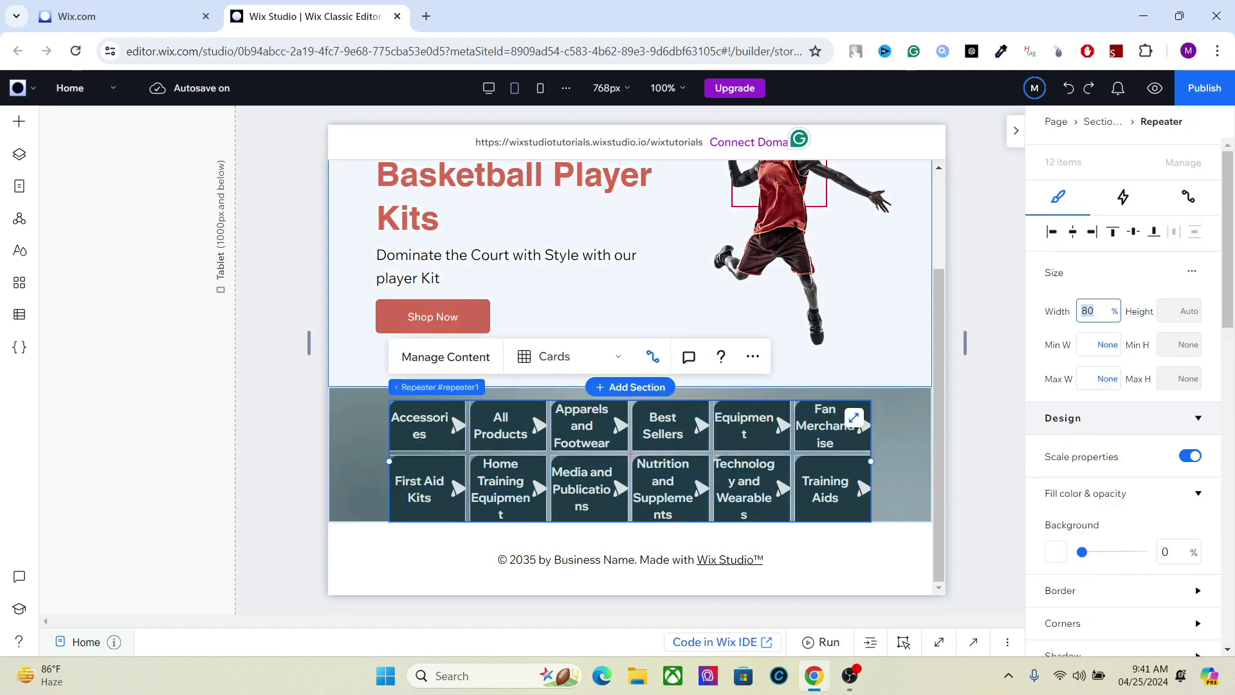
{"action": "key", "text": "Return"}
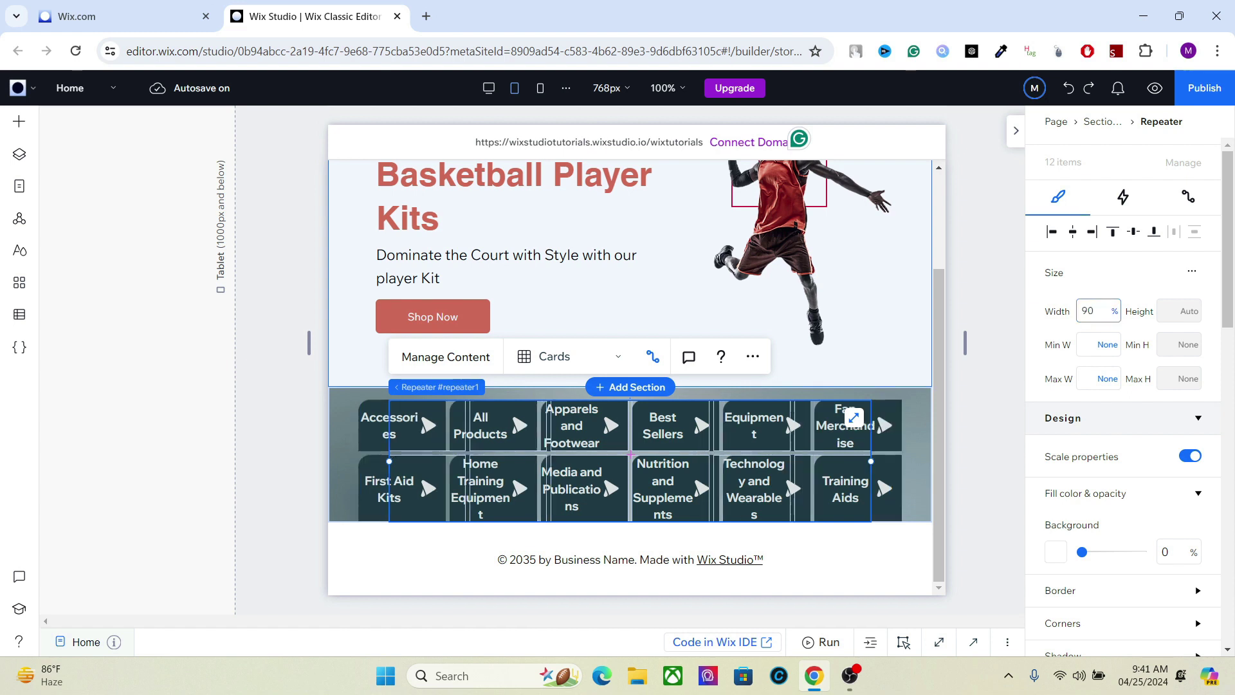
{"action": "key", "text": "Return"}
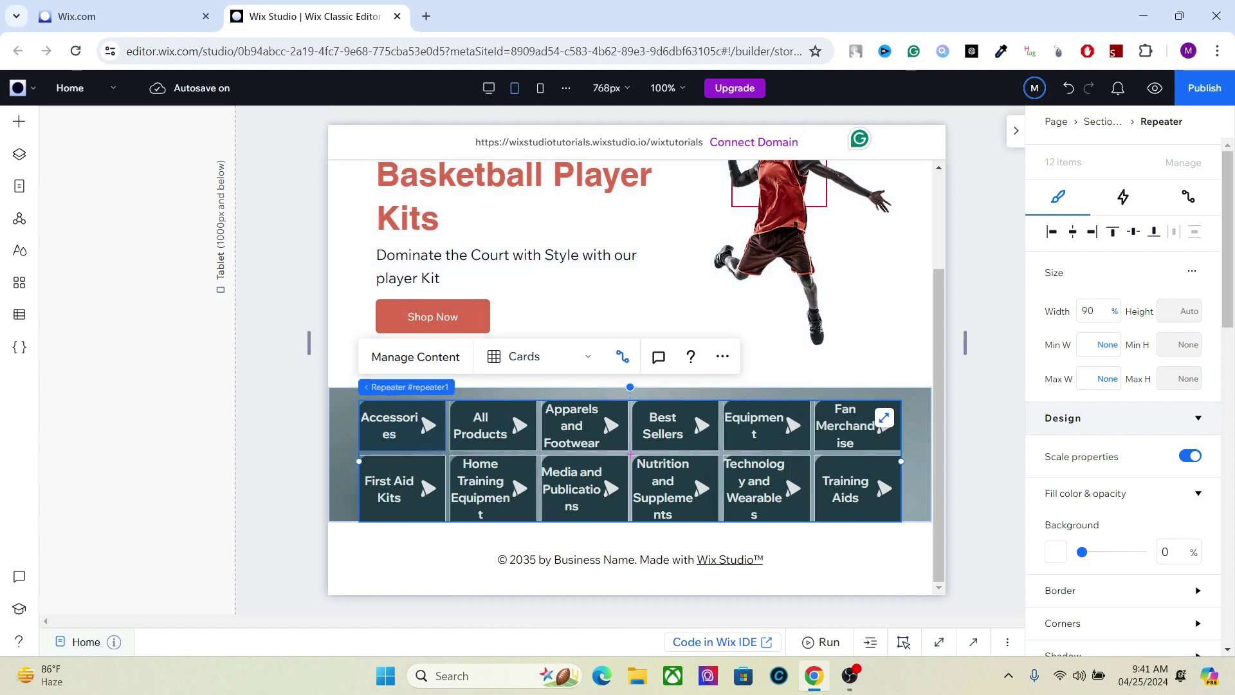
Set the font size of the category card text to 12 px at the tablet breakpoint
{"action": "left_click", "coordinate": [424, 425]}
{"action": "left_click", "coordinate": [424, 426]}
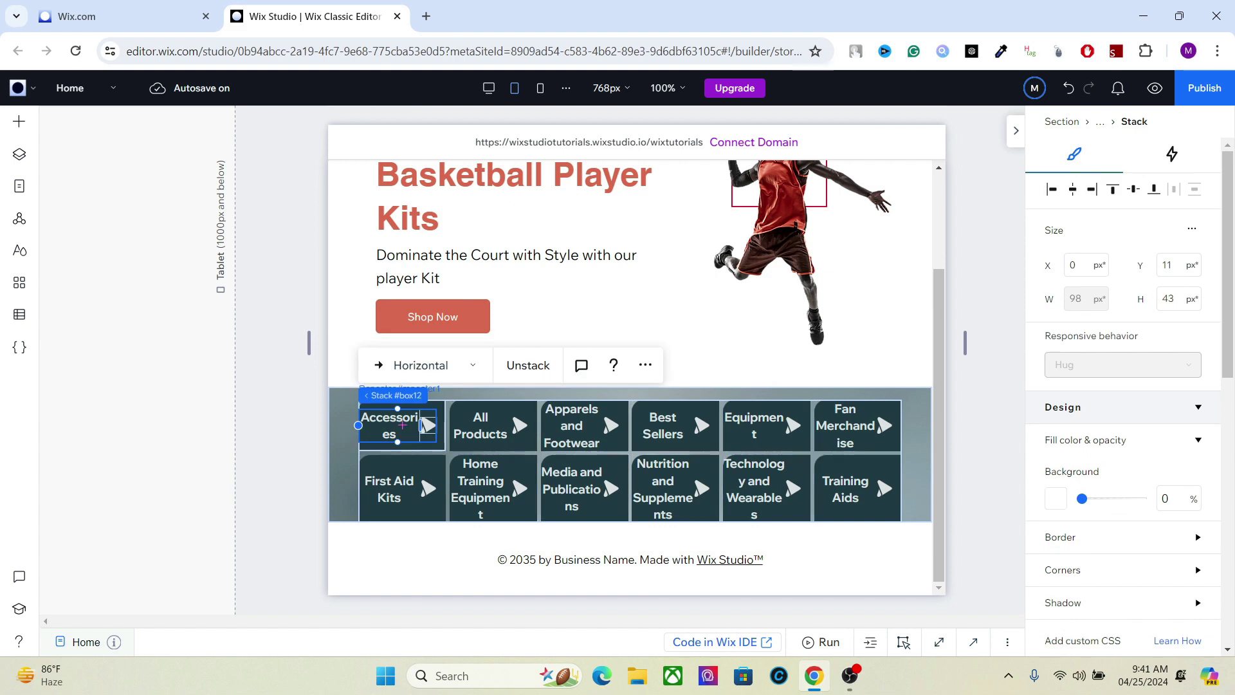
{"action": "left_click", "coordinate": [392, 425]}
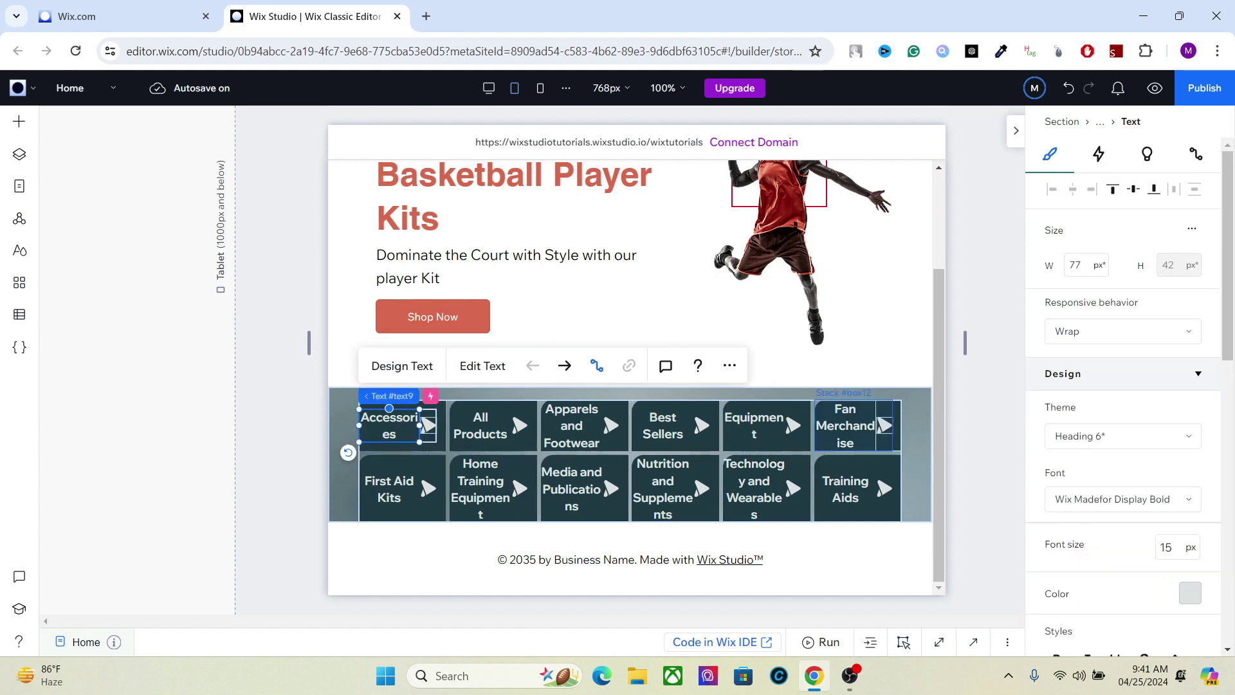
{"action": "left_click", "coordinate": [1171, 547]}
{"action": "type", "text": "12"}
{"action": "left_click", "coordinate": [675, 489]}
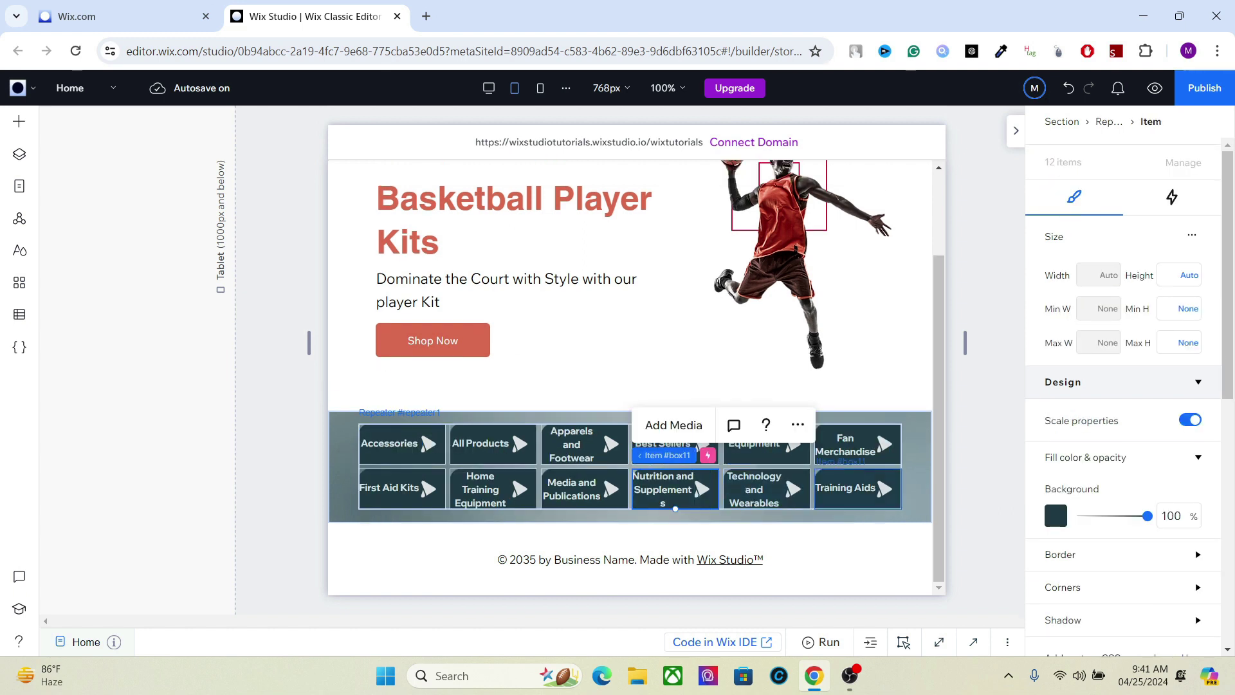
Increase the height of the category repeater's cards by extending an item's bottom edge
{"action": "left_click", "coordinate": [512, 426]}
{"action": "left_click", "coordinate": [511, 426]}
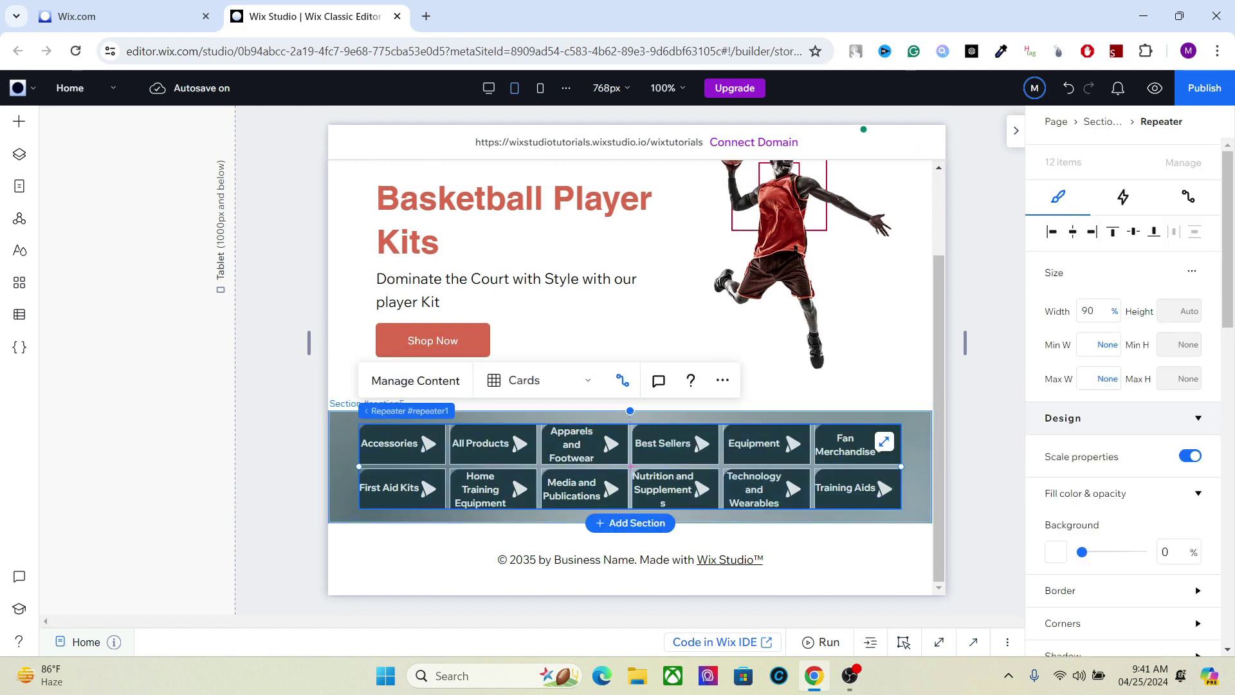
{"action": "left_click", "coordinate": [511, 426]}
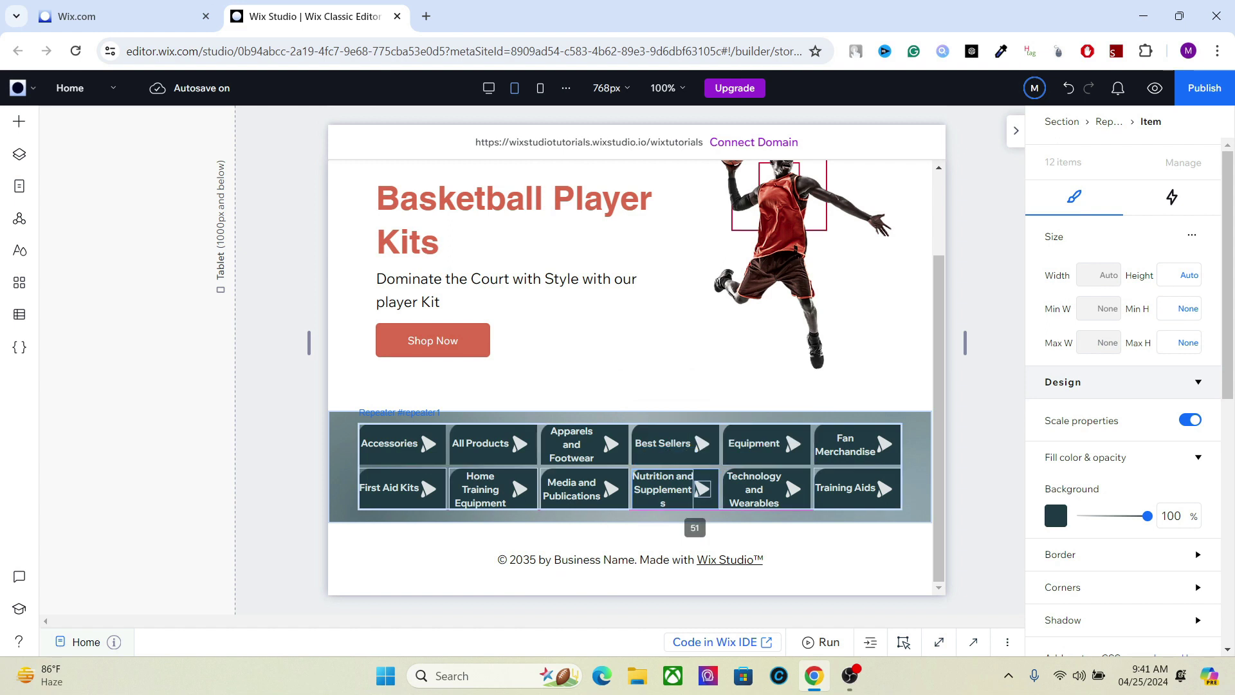
{"action": "left_click_drag", "start_coordinate": [675, 502], "coordinate": [676, 523]}
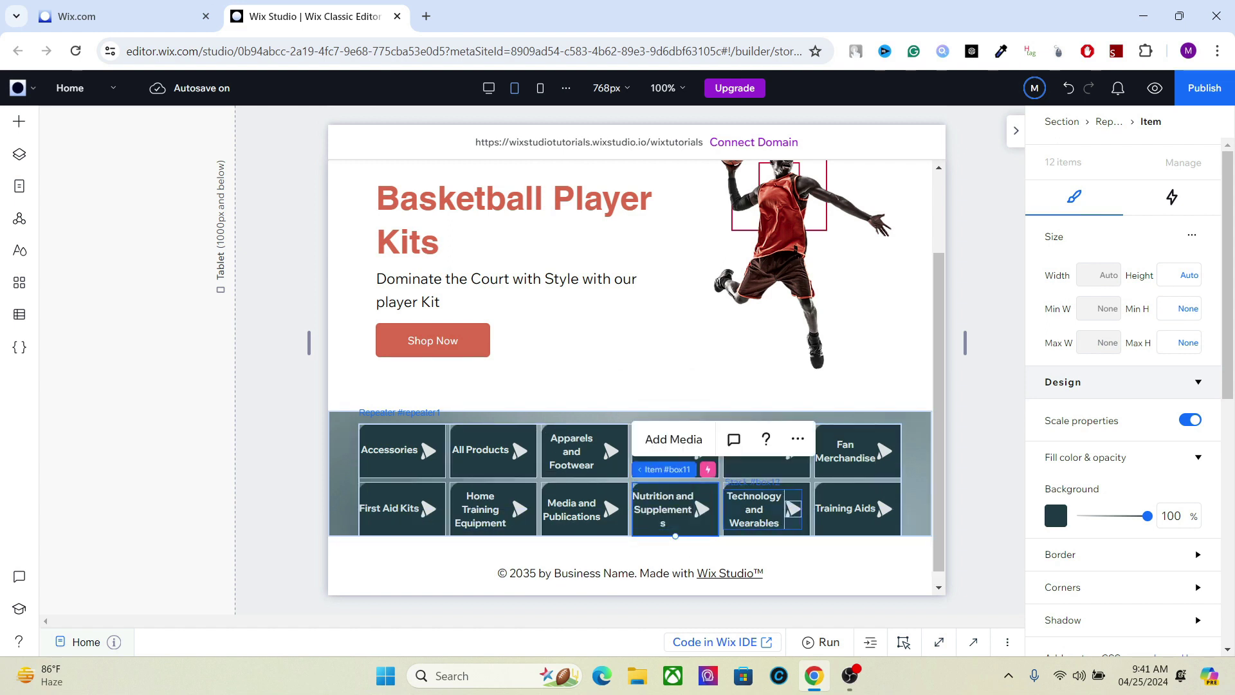
Widen the category card text to about 88 px and check the Fan Merchandise card's stack
{"action": "key", "text": "ctrl+z"}
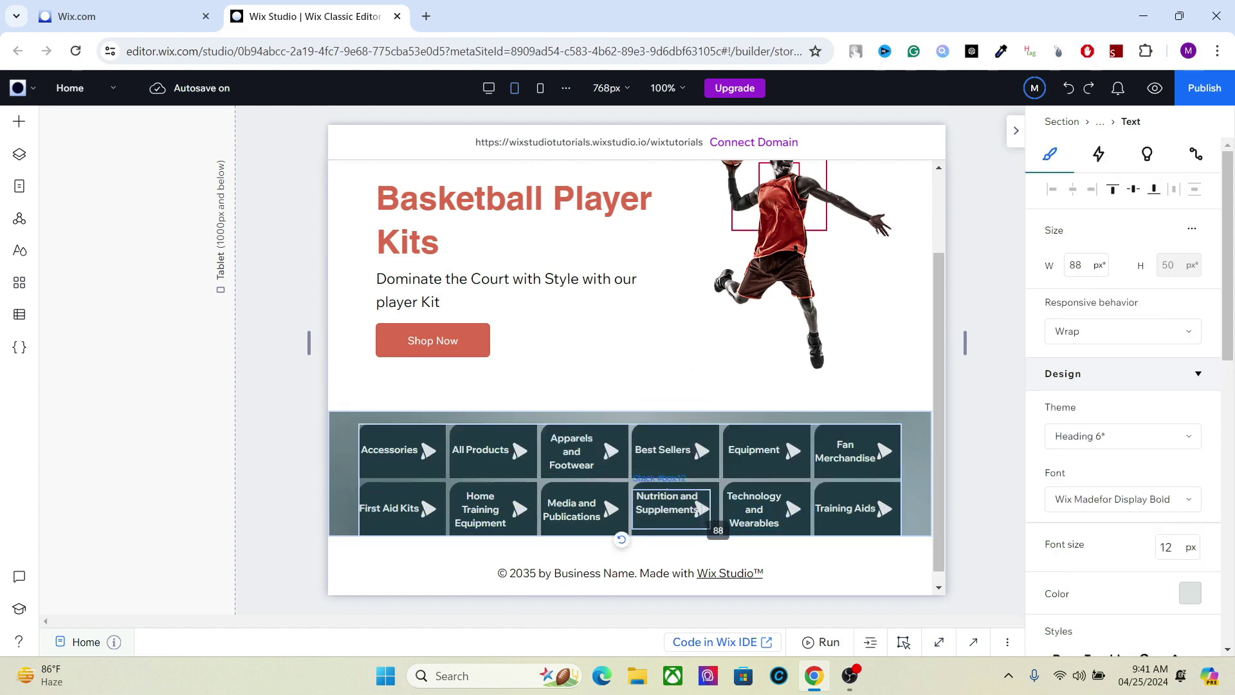
{"action": "key", "text": "ctrl+y"}
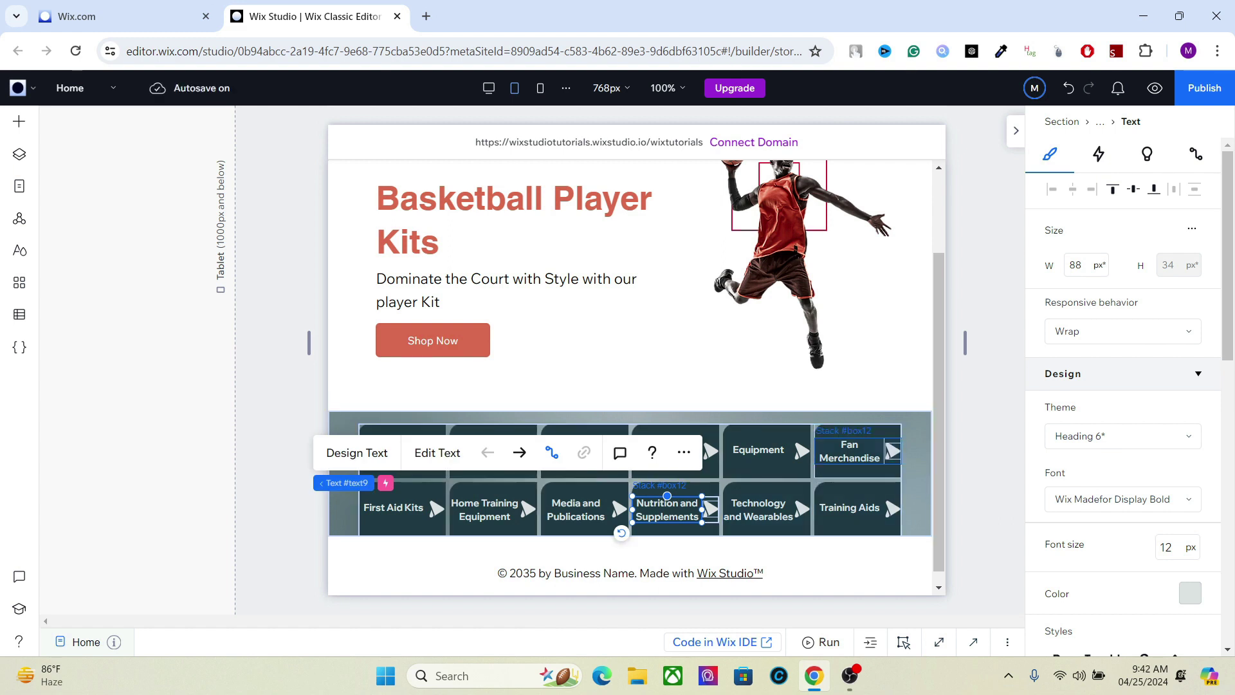
{"action": "left_click", "coordinate": [859, 451]}
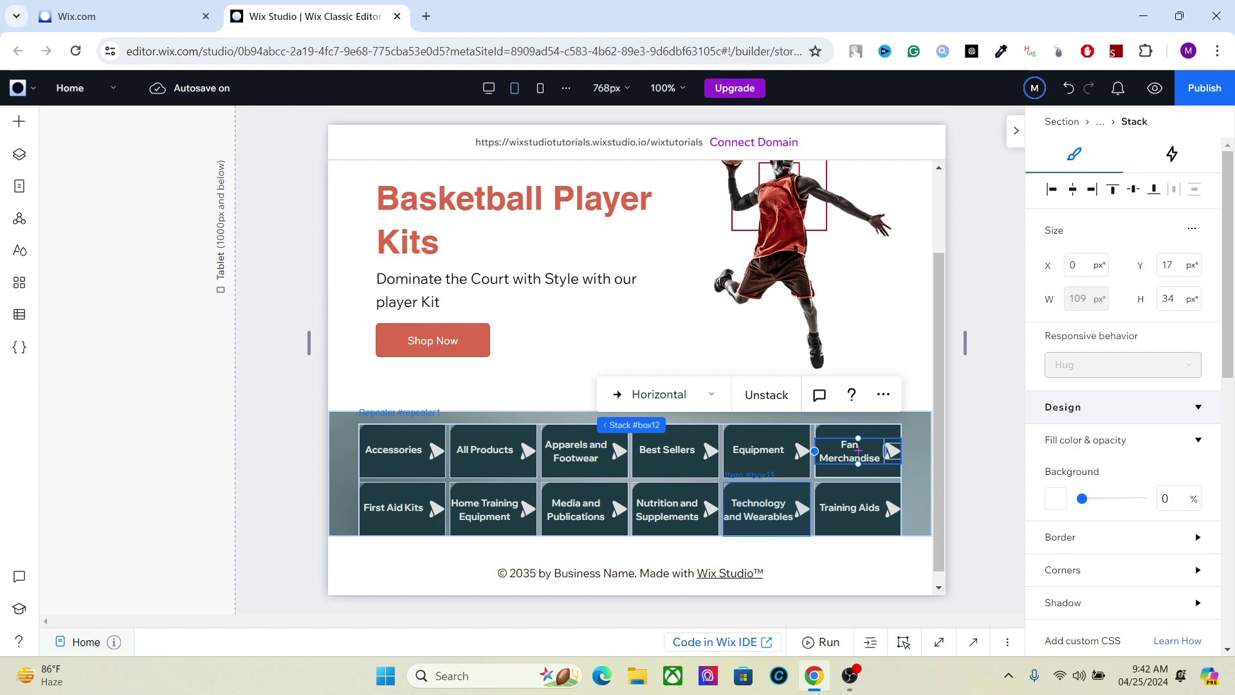
Extend the category section's bottom edge to a height of about 174 px and select the repeater
{"action": "left_click", "coordinate": [917, 450]}
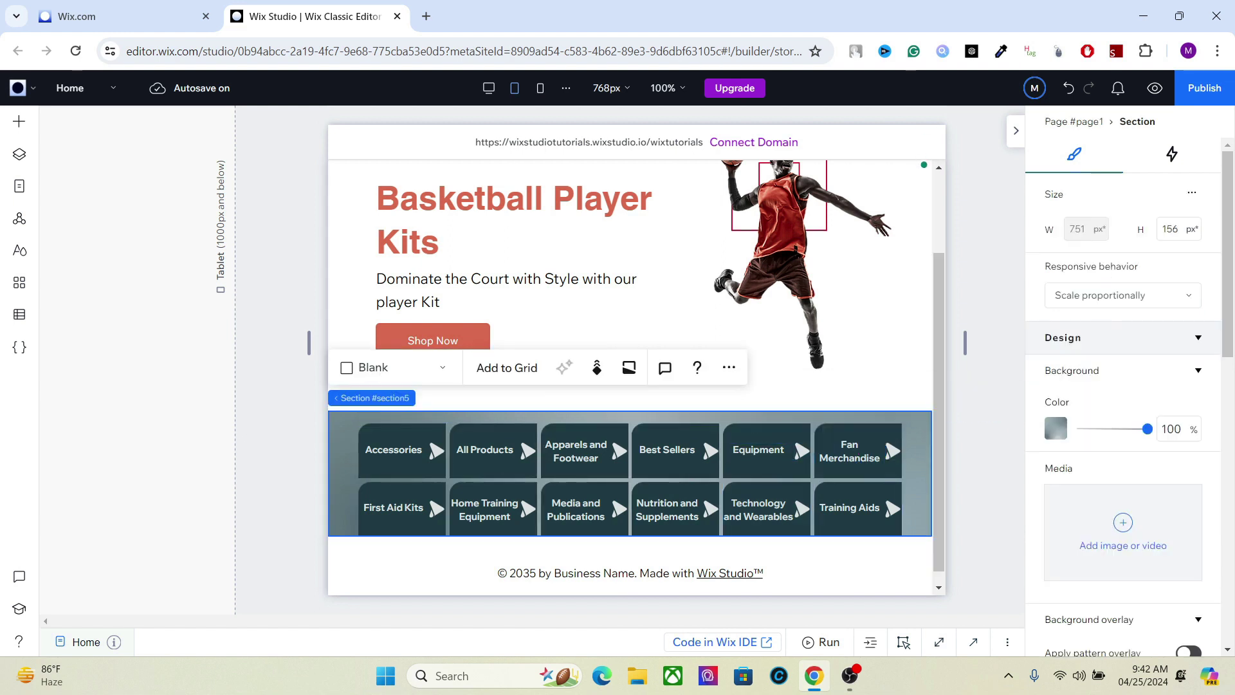
{"action": "left_click_drag", "start_coordinate": [695, 536], "coordinate": [695, 550]}
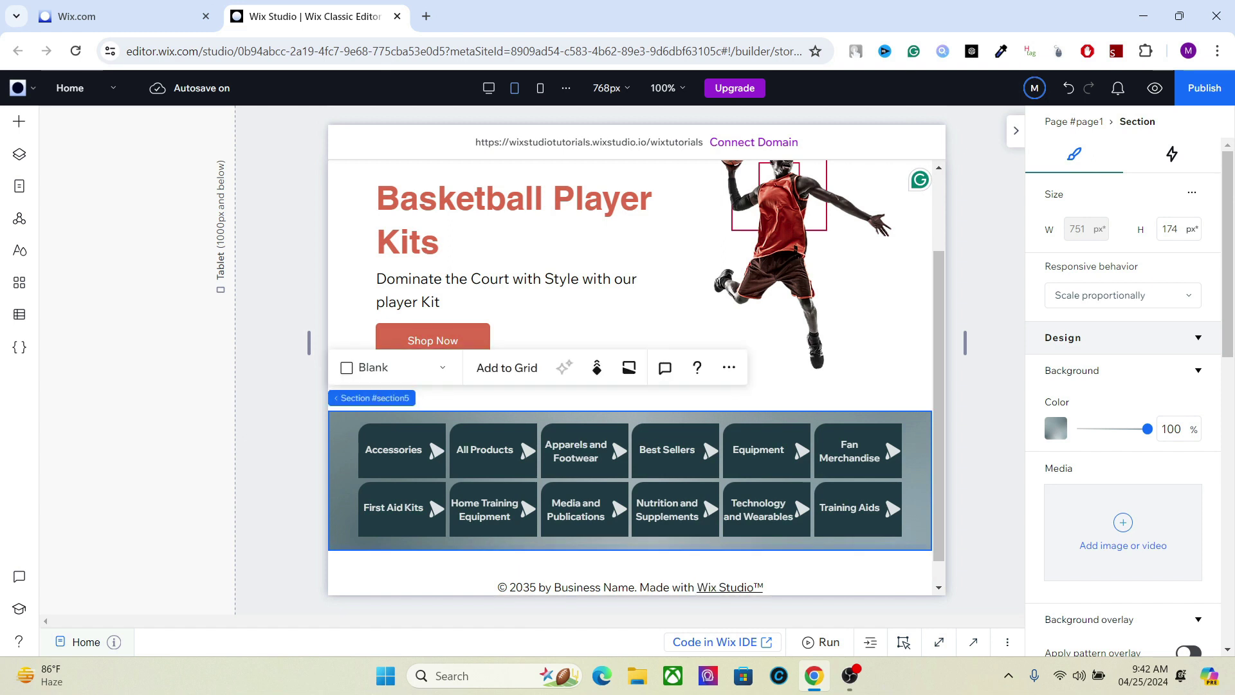
{"action": "left_click", "coordinate": [630, 480]}
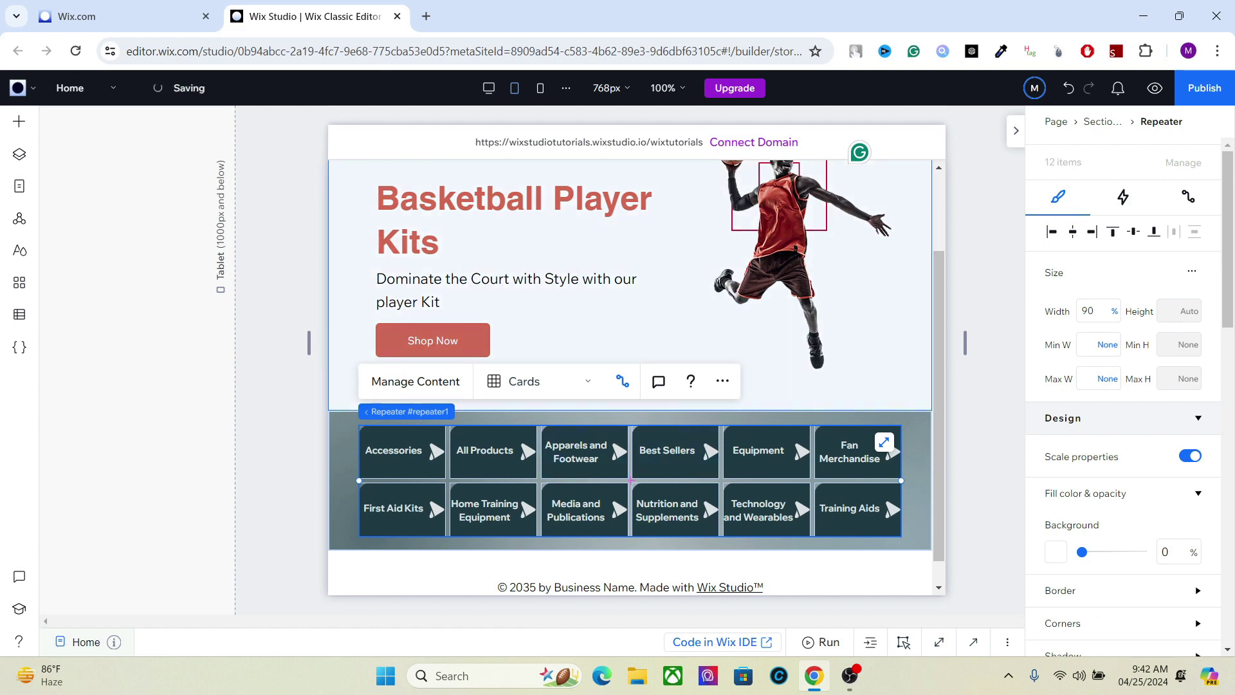
Switch to the mobile breakpoint and select the category section
{"action": "left_click", "coordinate": [539, 89]}
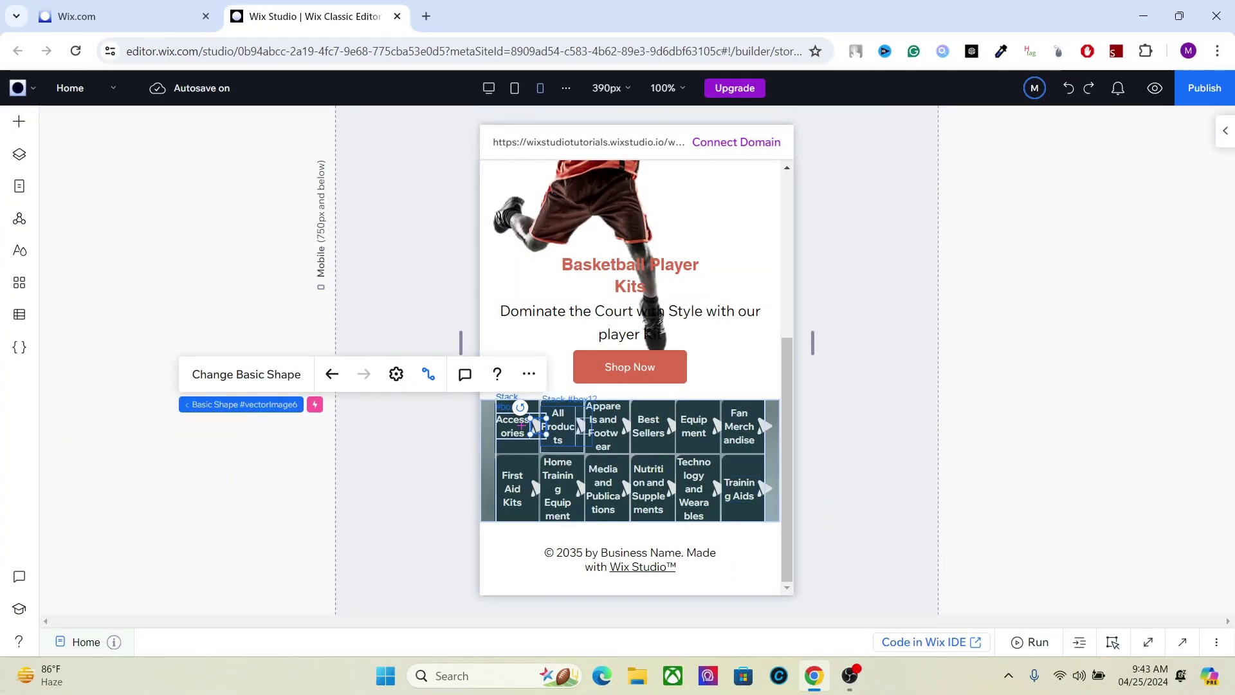
{"action": "left_click", "coordinate": [487, 426]}
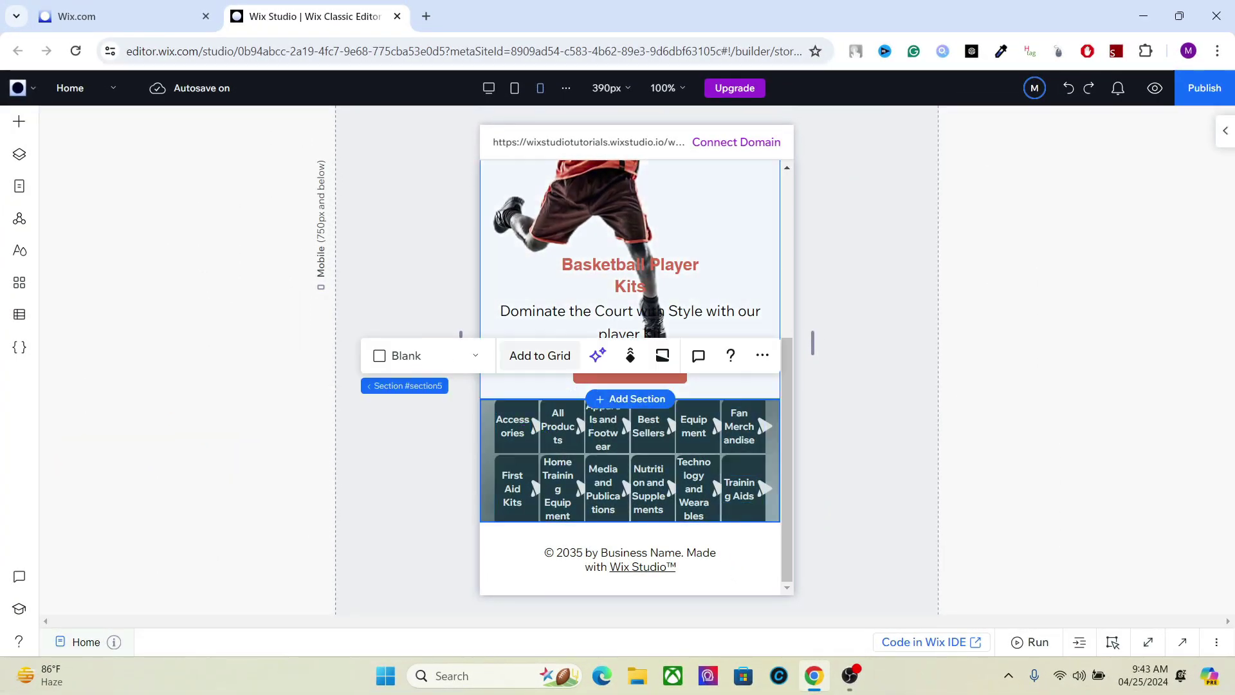
Try generating a responsive mobile design for the category section with Responsive AI and preview the stacked cards
{"action": "left_click", "coordinate": [597, 355]}
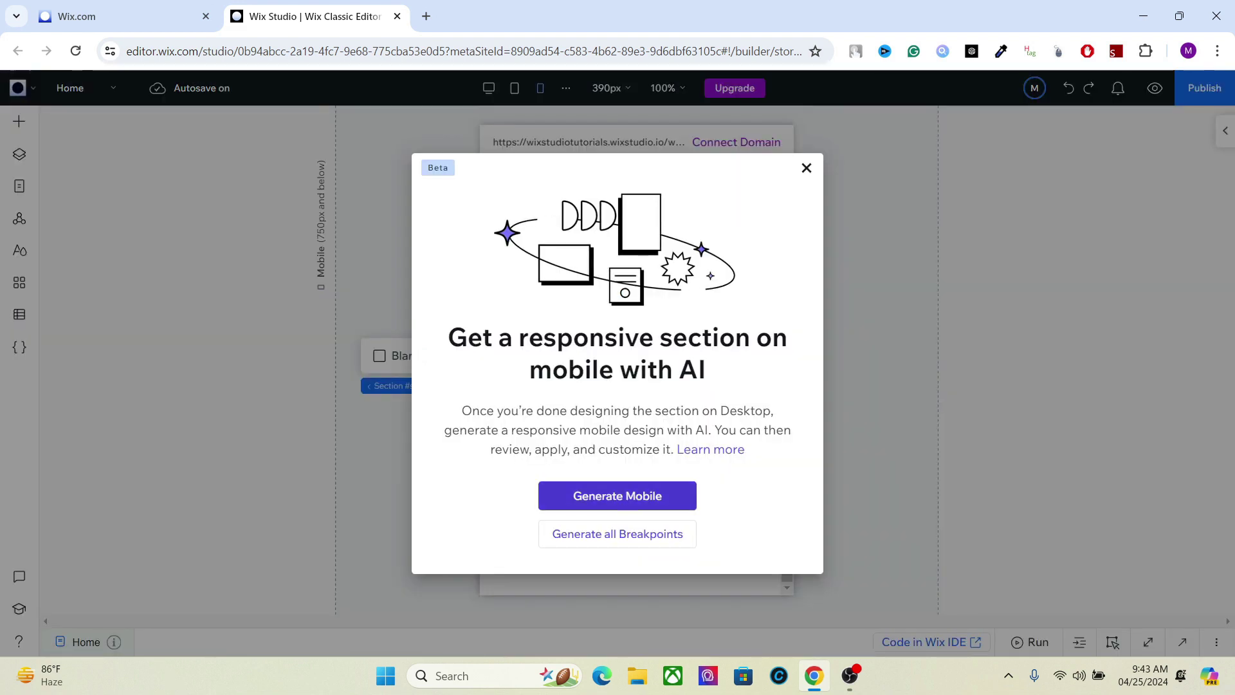
{"action": "left_click", "coordinate": [617, 495]}
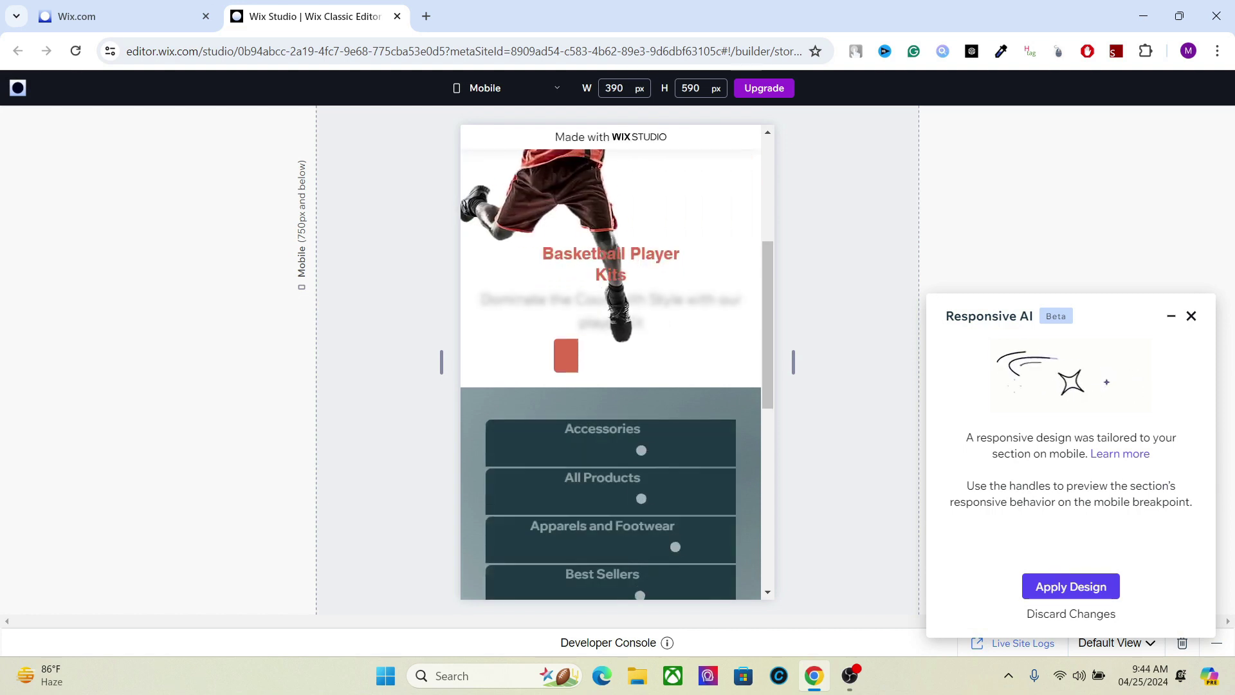
{"action": "left_click_drag", "start_coordinate": [768, 325], "coordinate": [767, 367]}
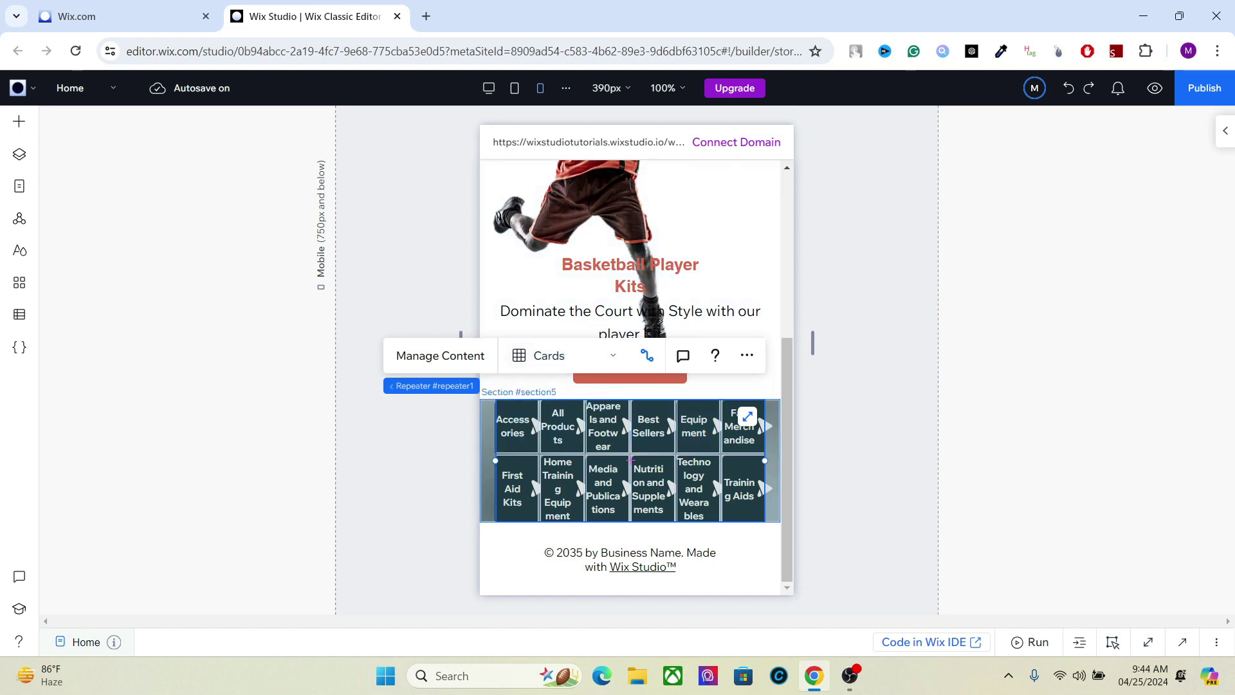
Change the category repeater's layout from Cards to List at the mobile breakpoint
{"action": "left_click", "coordinate": [488, 430]}
{"action": "left_click", "coordinate": [517, 429]}
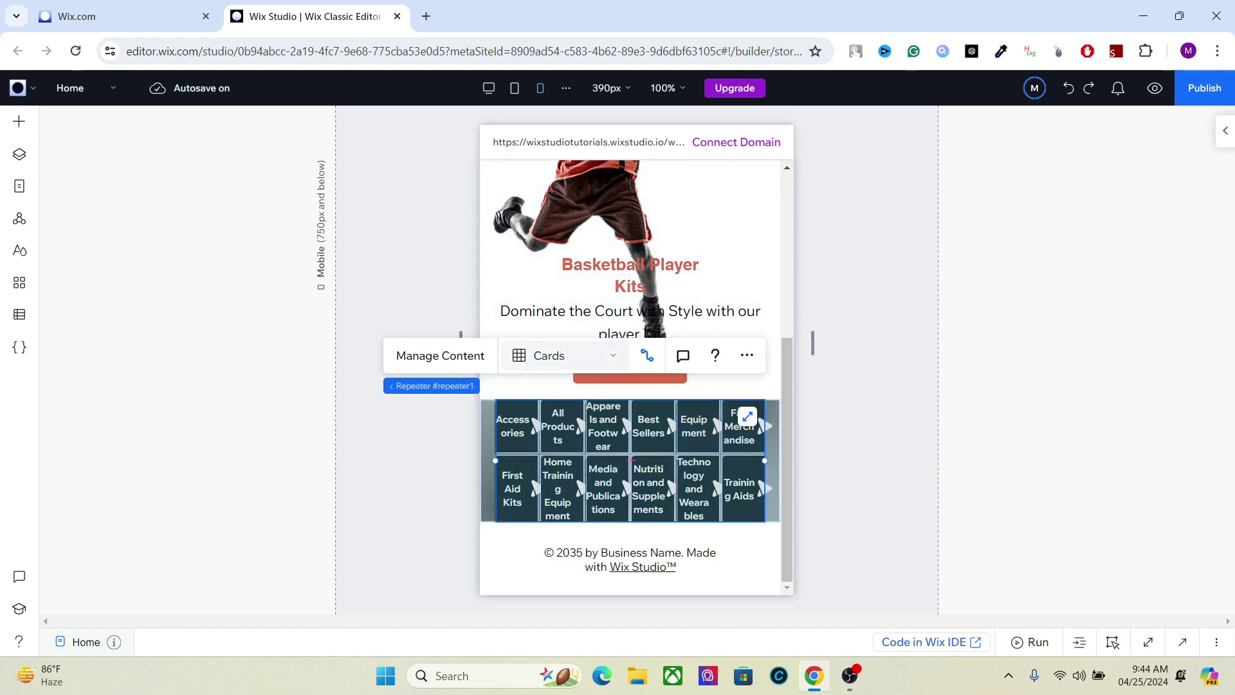
{"action": "left_click", "coordinate": [564, 356]}
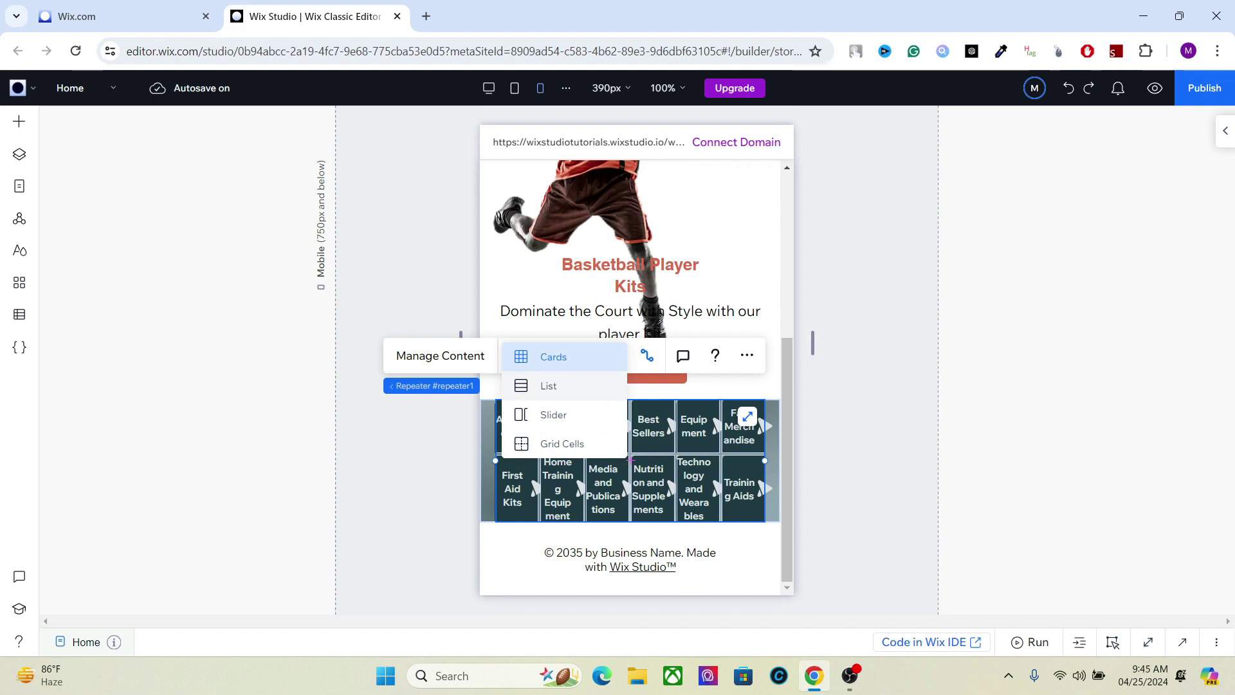
{"action": "left_click", "coordinate": [549, 386]}
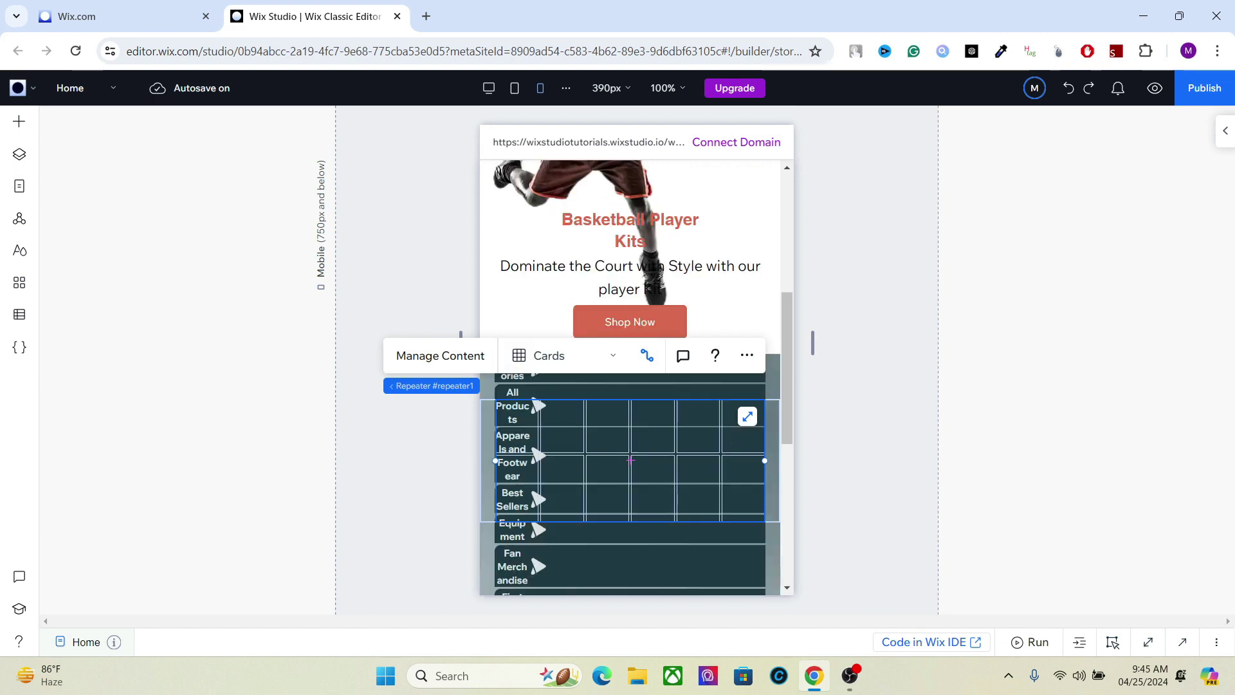
Center the text-and-arrow stack horizontally and vertically within the Apparels and Footwear item and select its text
{"action": "left_click", "coordinate": [530, 438]}
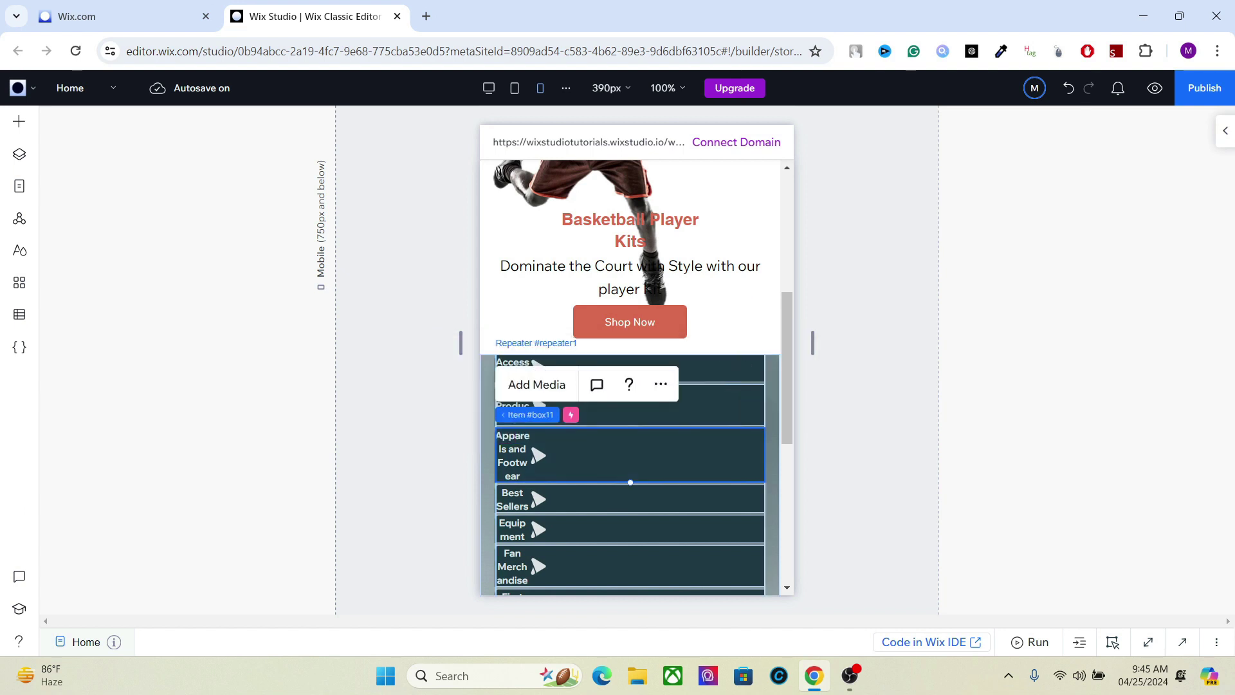
{"action": "left_click", "coordinate": [530, 438]}
{"action": "left_click", "coordinate": [631, 454]}
{"action": "left_click", "coordinate": [530, 437]}
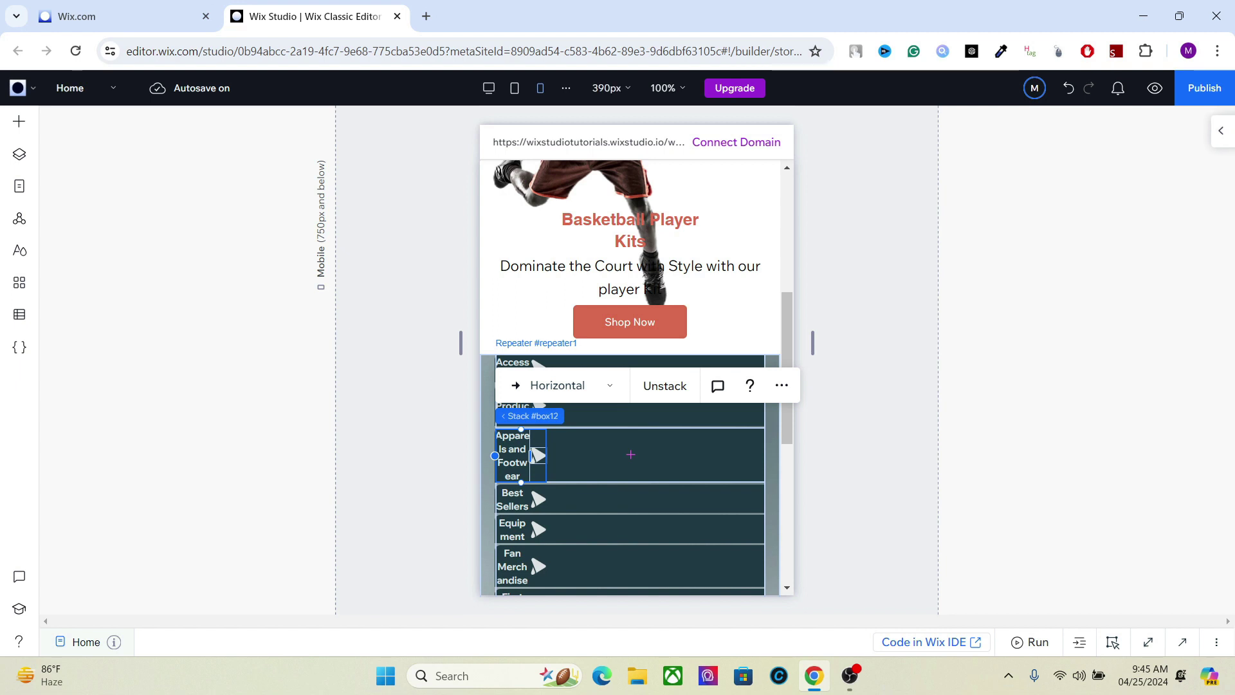
{"action": "left_click", "coordinate": [1225, 131]}
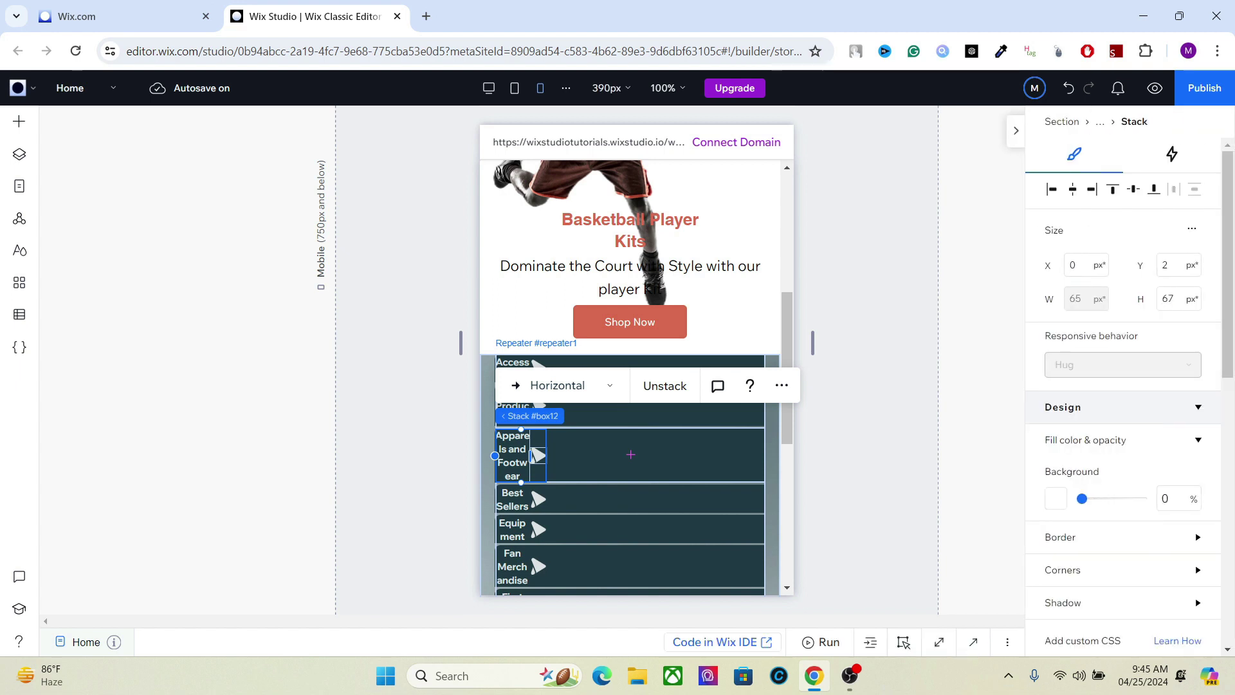
{"action": "key", "text": "ctrl+z"}
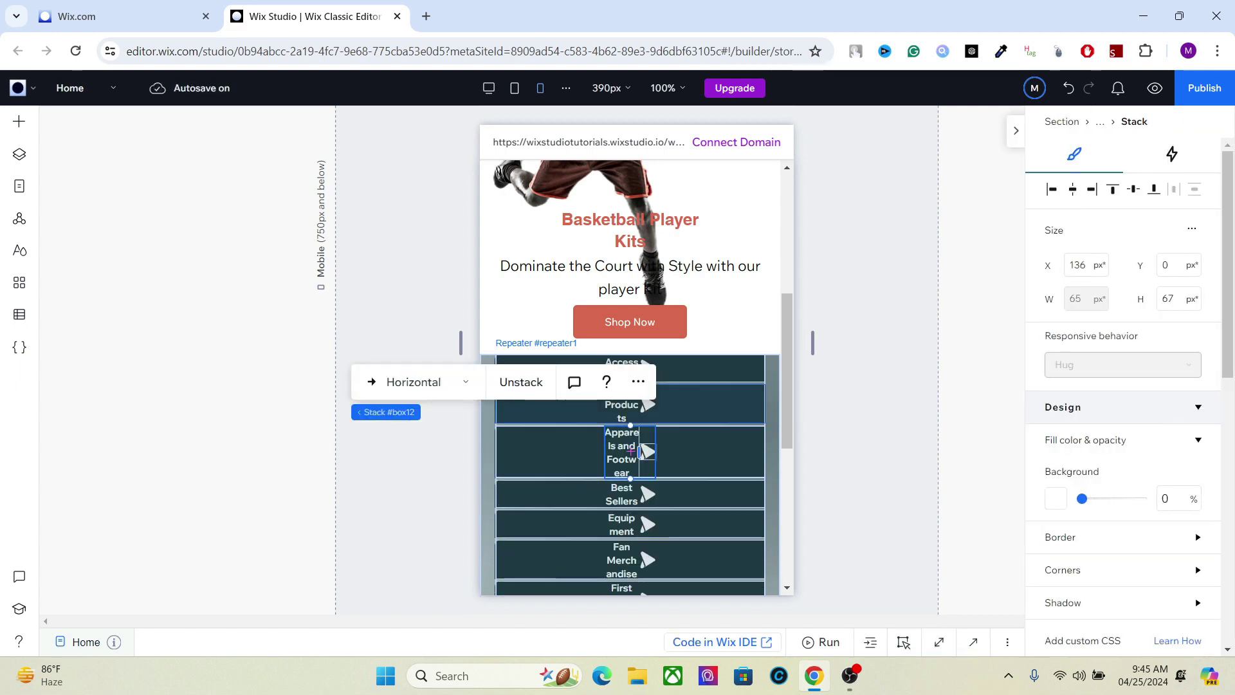
{"action": "left_click", "coordinate": [621, 452]}
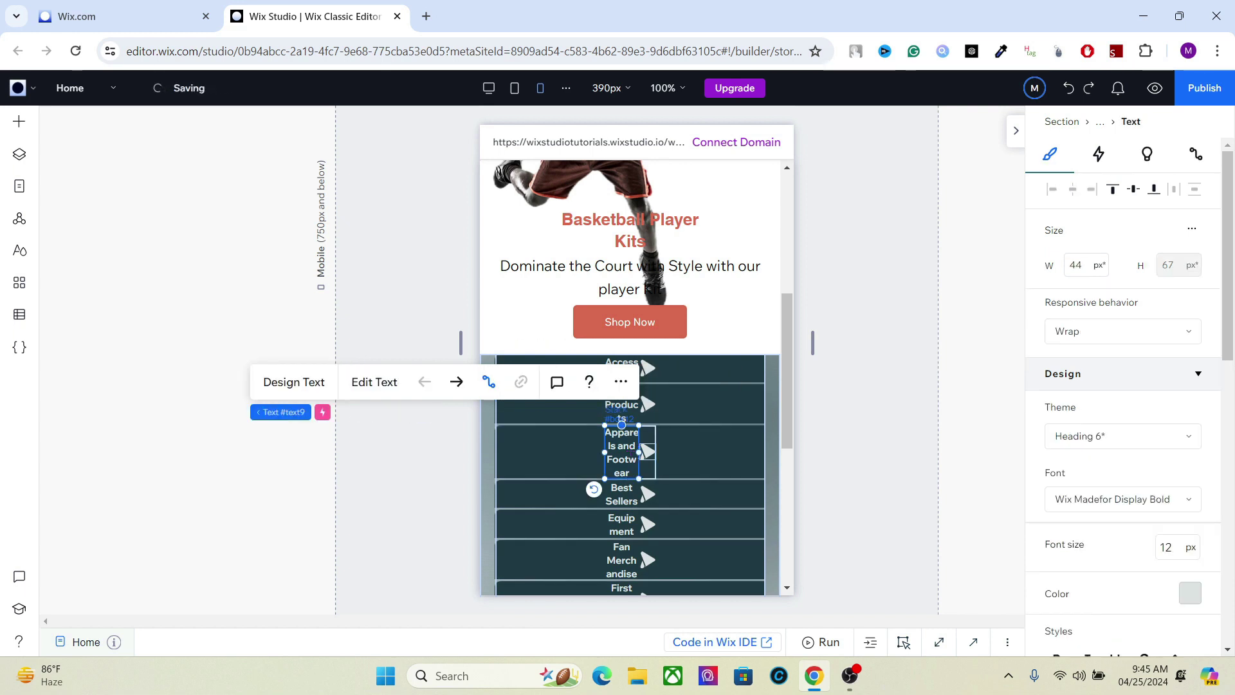
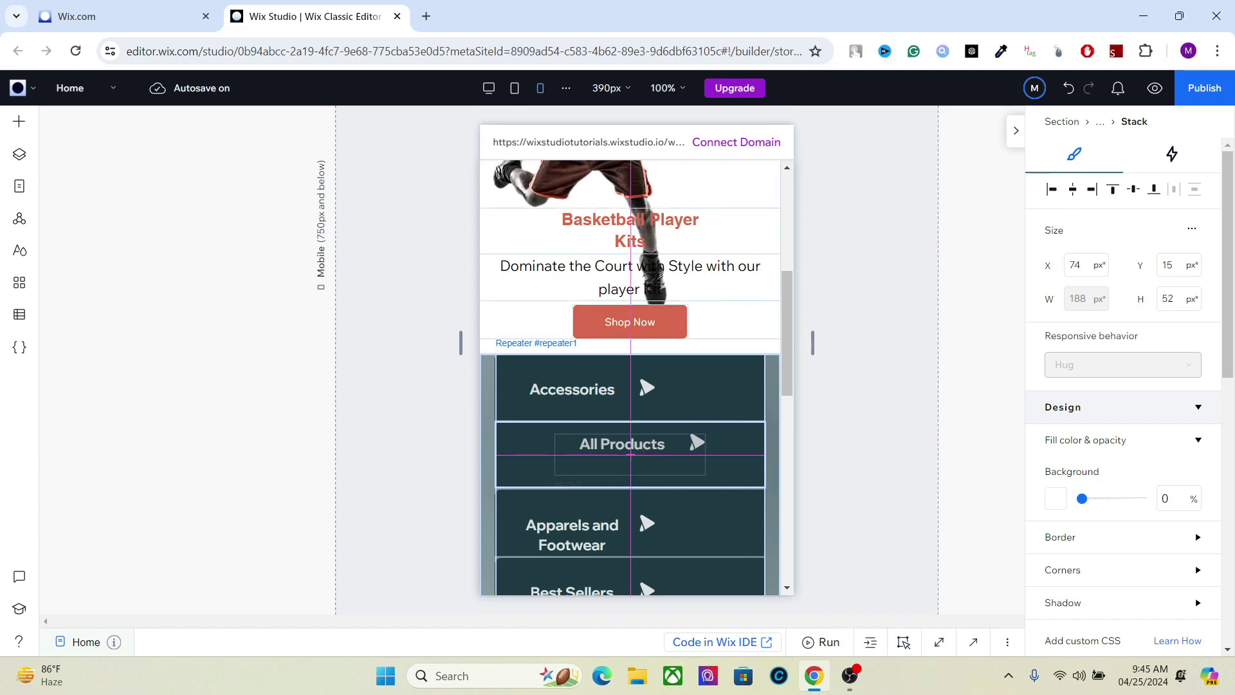
Vertically center the arrow shape and the category text within the repeater item's stack
{"action": "left_click", "coordinate": [621, 444]}
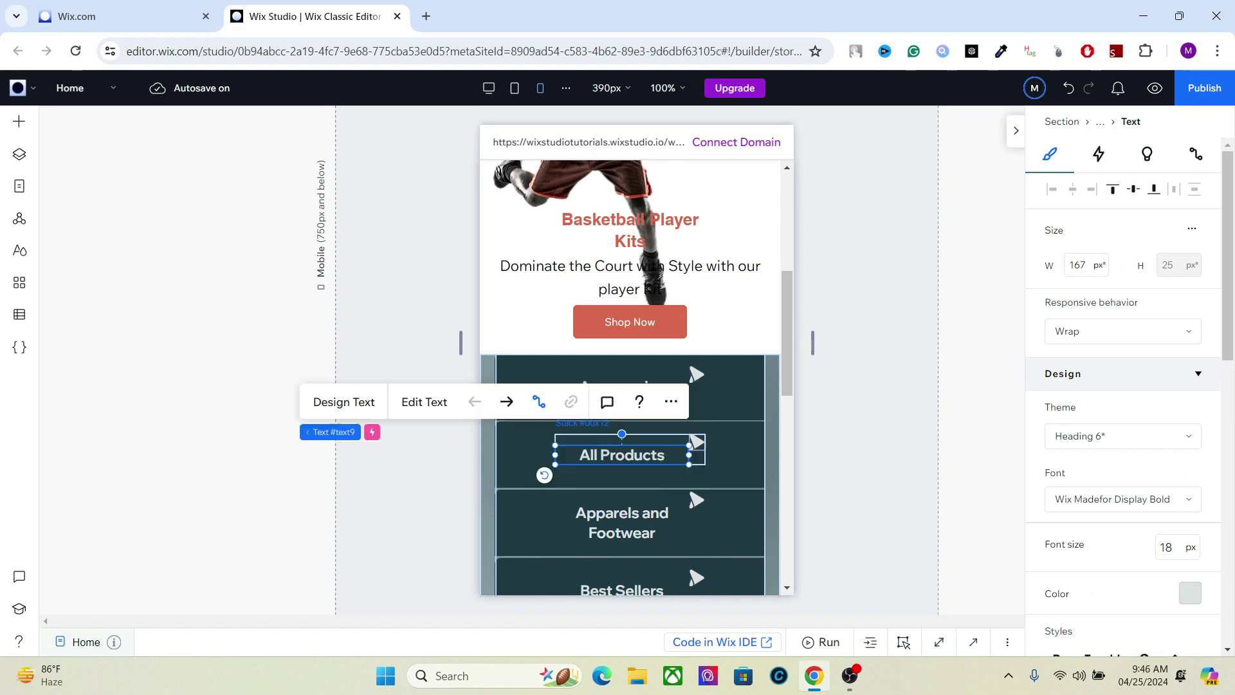
{"action": "left_click", "coordinate": [697, 442]}
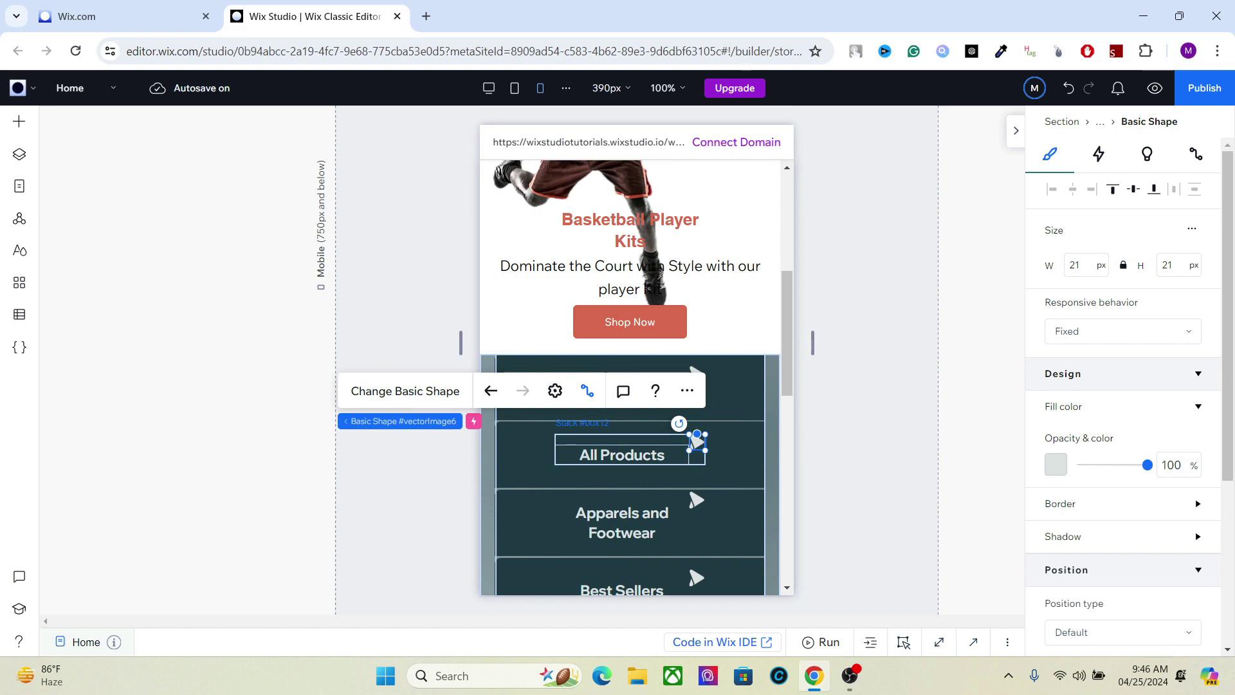
{"action": "left_click", "coordinate": [1134, 189]}
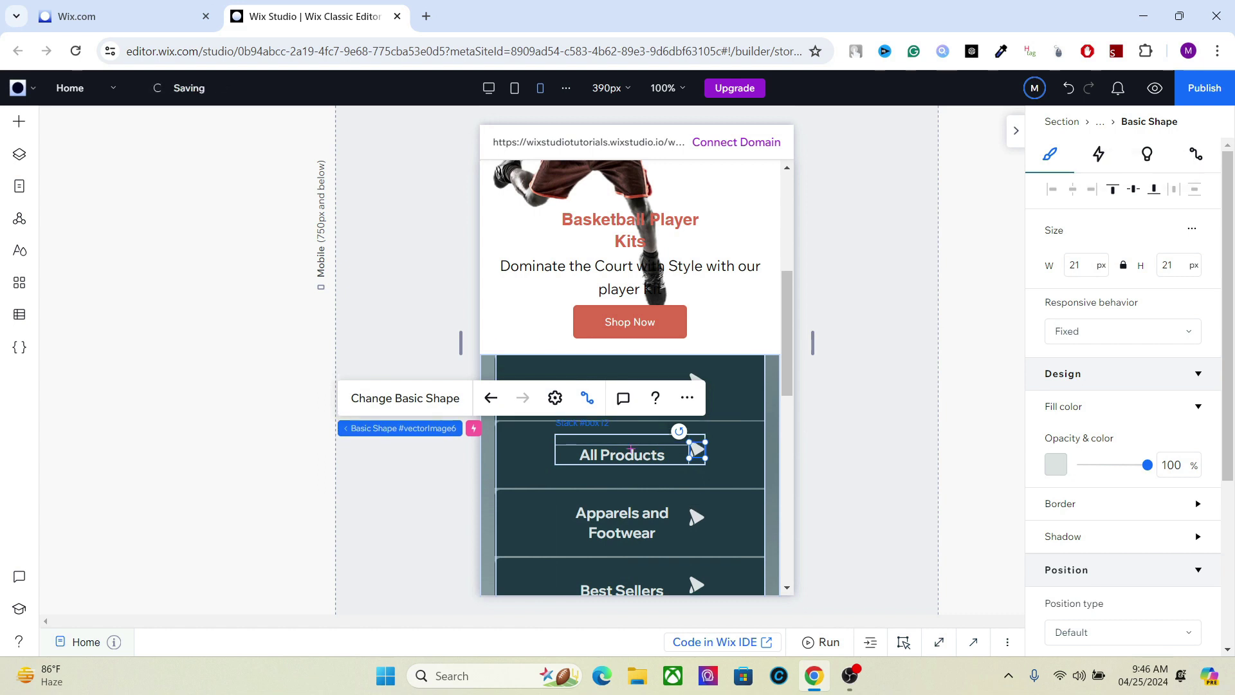
{"action": "left_click", "coordinate": [632, 523]}
{"action": "left_click", "coordinate": [632, 522]}
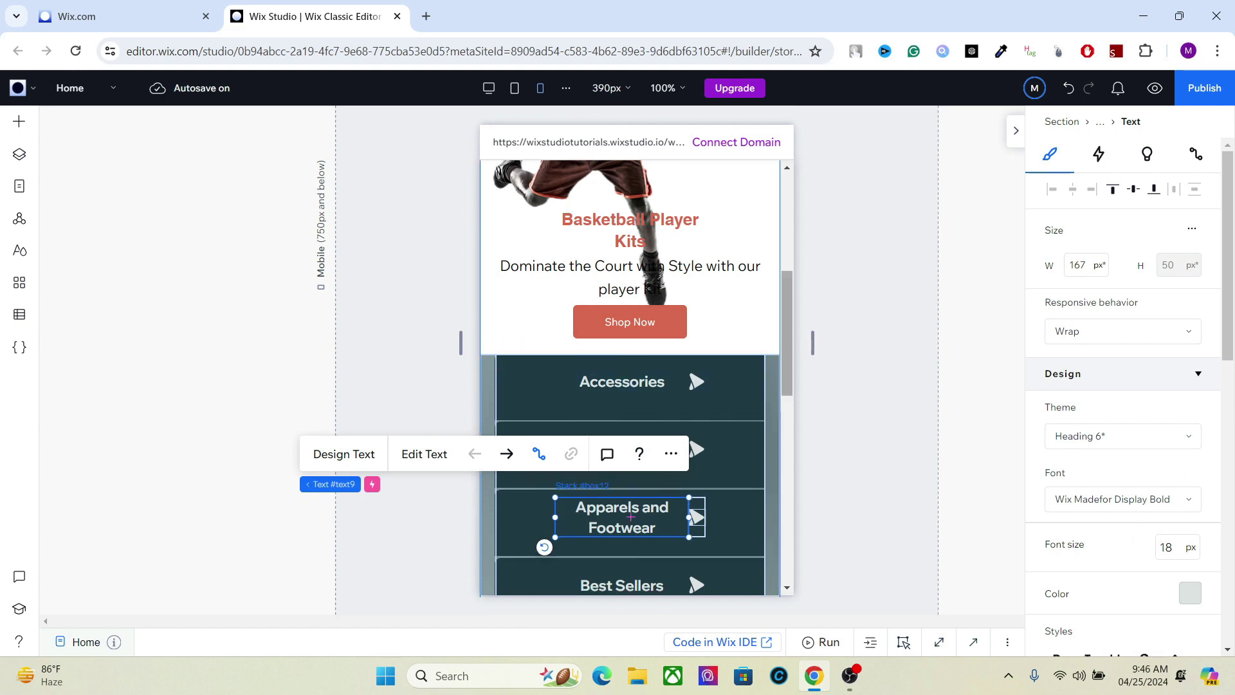
Widen the category text box in the All Products item to about 206 px
{"action": "left_click", "coordinate": [695, 382]}
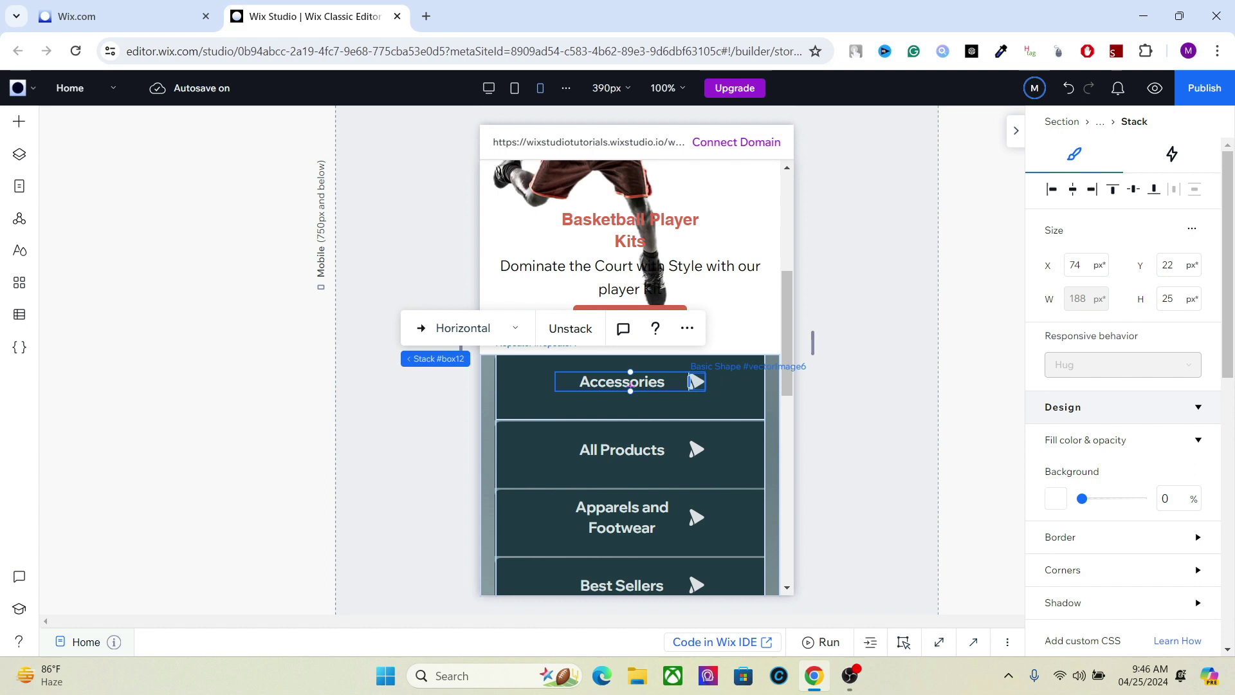
{"action": "left_click", "coordinate": [724, 386]}
{"action": "left_click", "coordinate": [692, 449]}
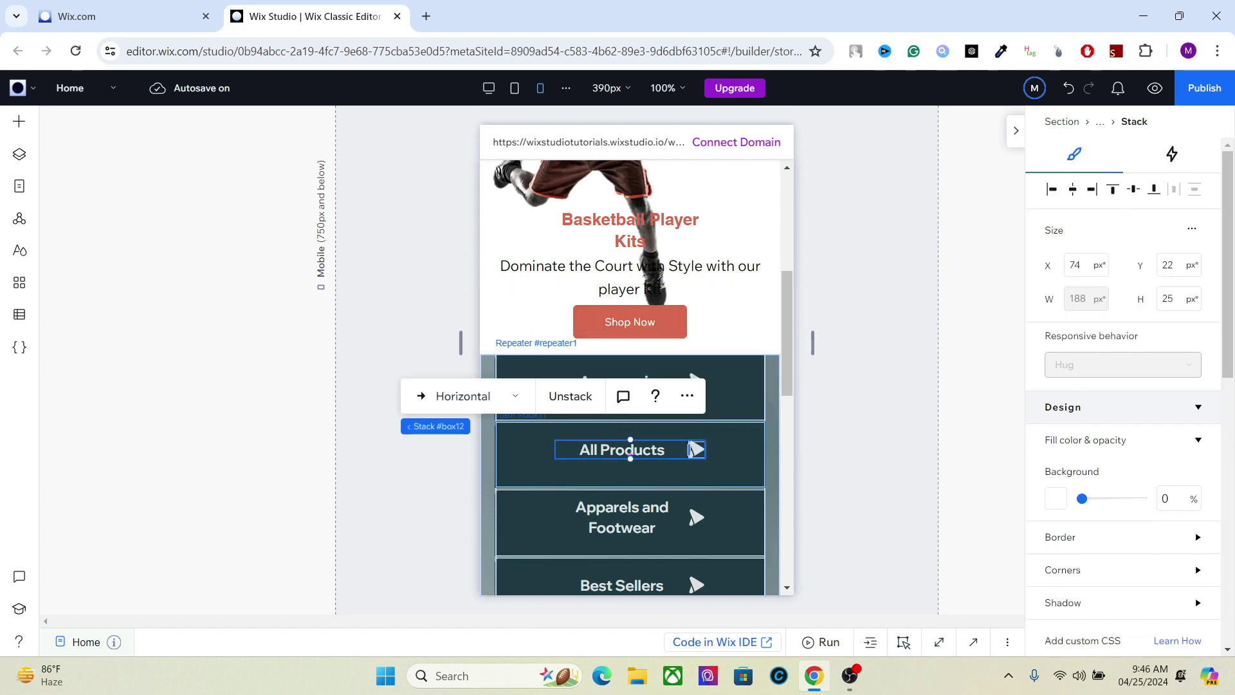
{"action": "left_click", "coordinate": [727, 463]}
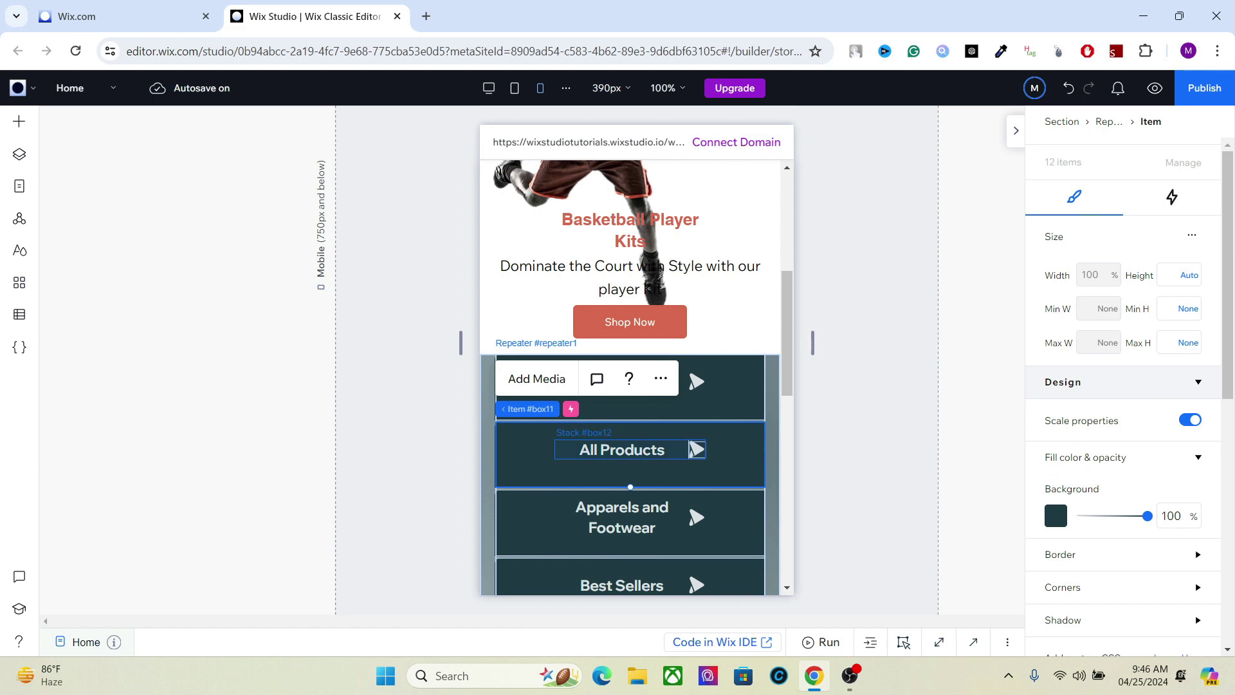
{"action": "left_click", "coordinate": [631, 449]}
{"action": "left_click", "coordinate": [631, 449]}
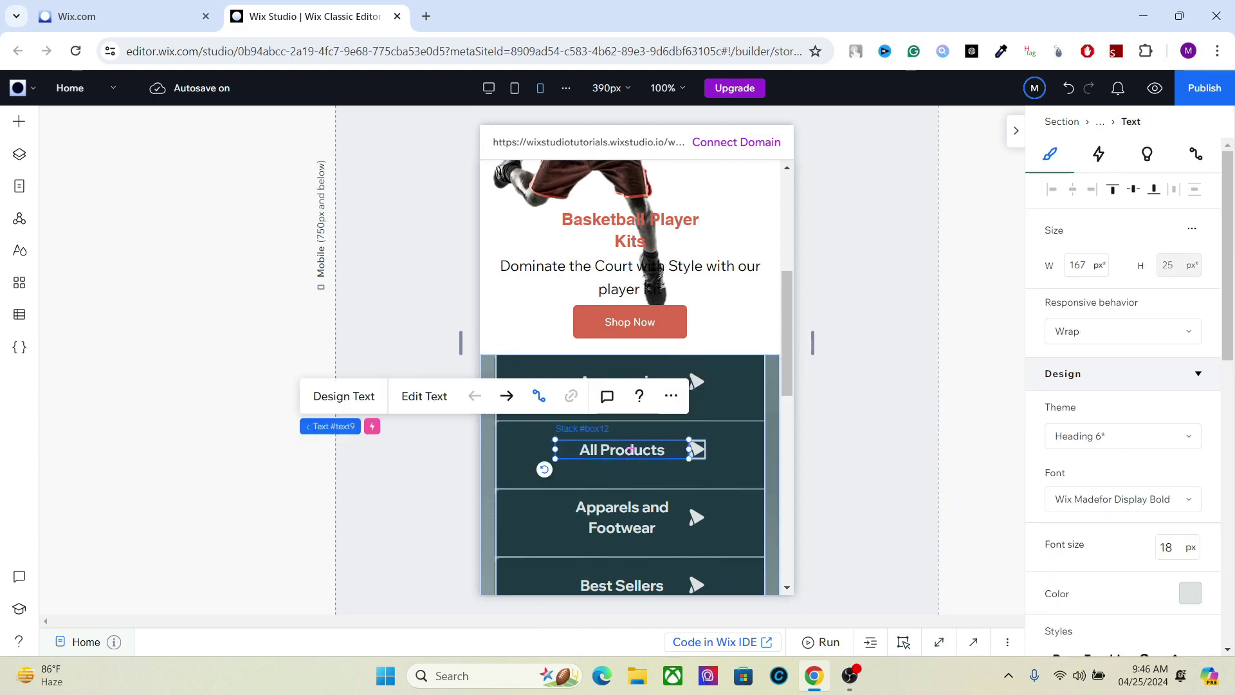
{"action": "left_click_drag", "start_coordinate": [689, 449], "coordinate": [713, 449]}
Set the category repeater's top margin to 5% and open its bottom margin for editing
{"action": "left_click_drag", "start_coordinate": [786, 334], "coordinate": [786, 419]}
{"action": "scroll", "coordinate": [712, 471], "scroll_direction": "down", "scroll_amount": 5}
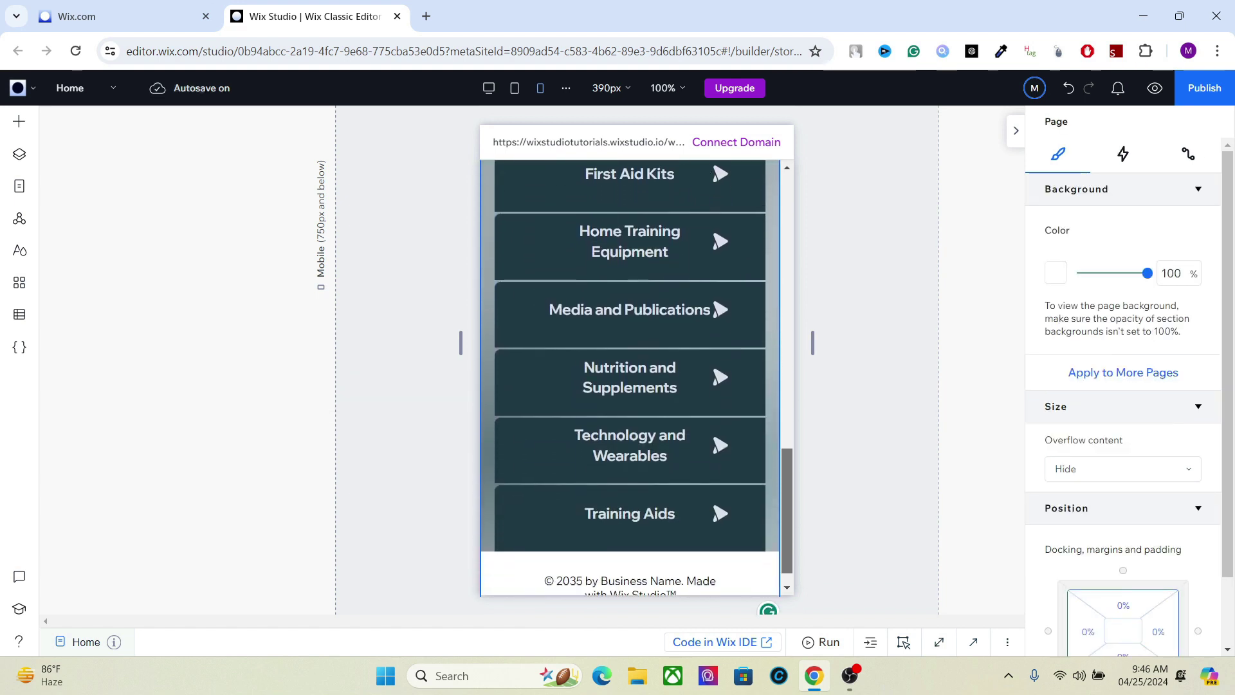
{"action": "scroll", "coordinate": [712, 416], "scroll_direction": "up", "scroll_amount": 10}
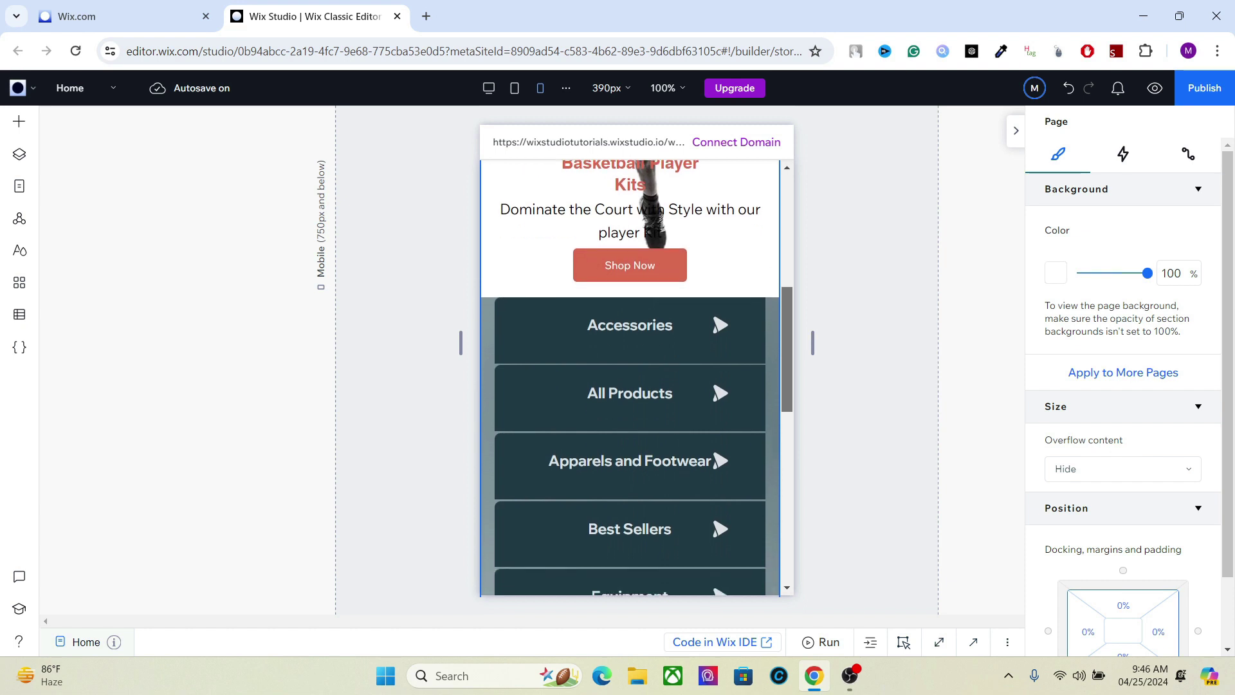
{"action": "left_click", "coordinate": [712, 431]}
{"action": "scroll", "coordinate": [1124, 476], "scroll_direction": "down", "scroll_amount": 3}
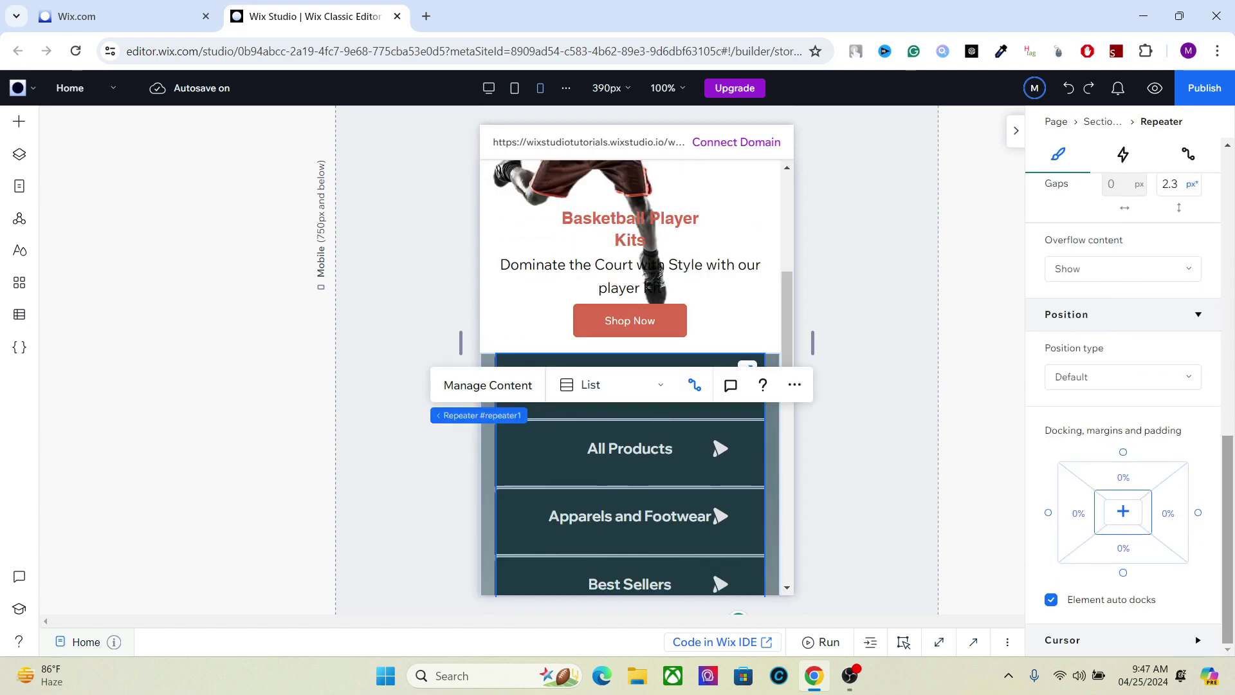
{"action": "left_click", "coordinate": [1123, 477]}
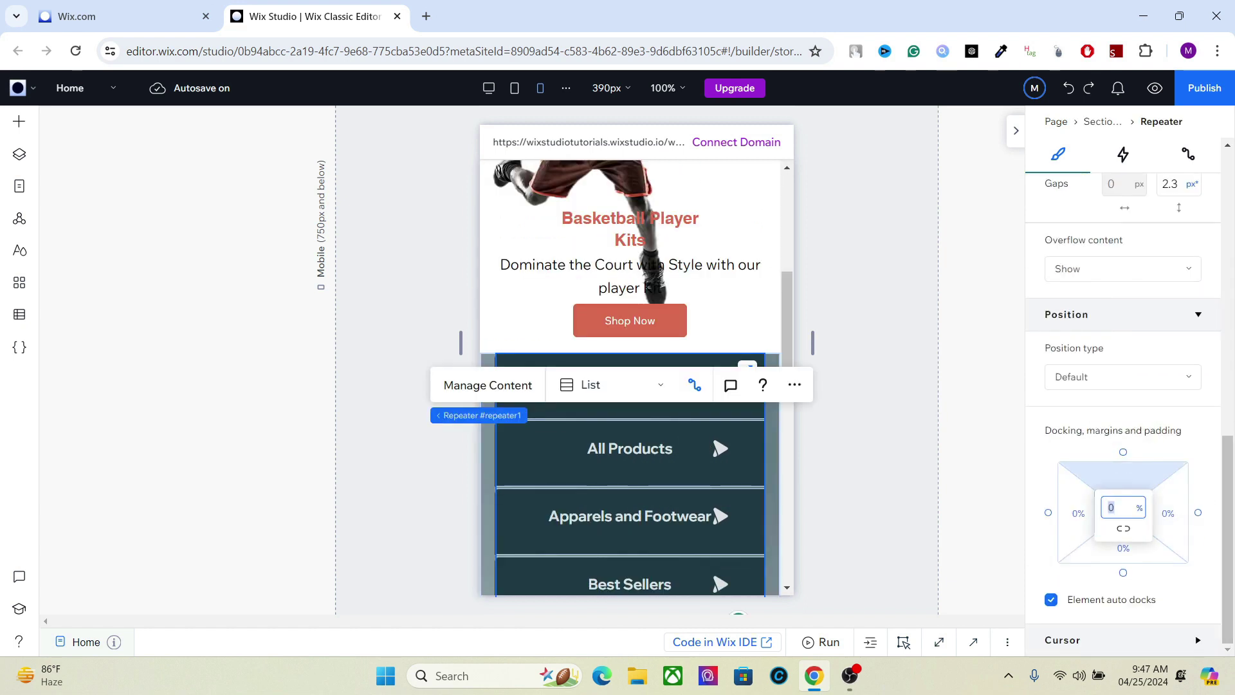
{"action": "type", "text": "5"}
{"action": "key", "text": "Return"}
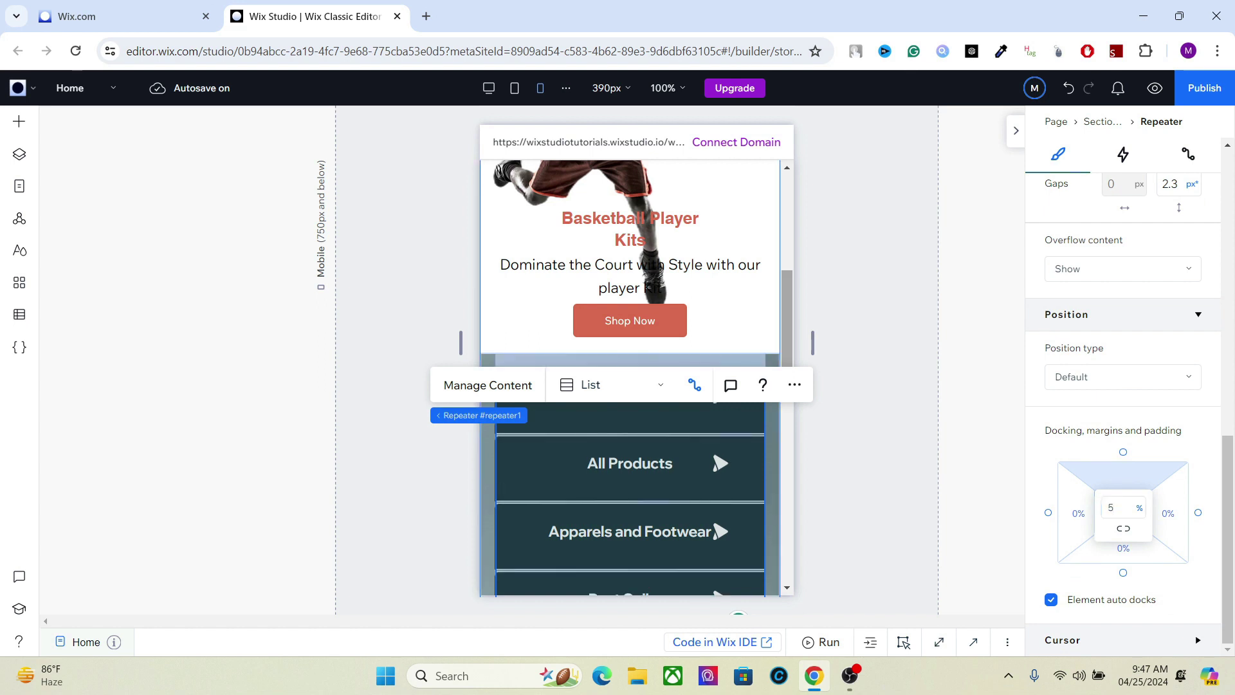
{"action": "left_click", "coordinate": [1124, 548]}
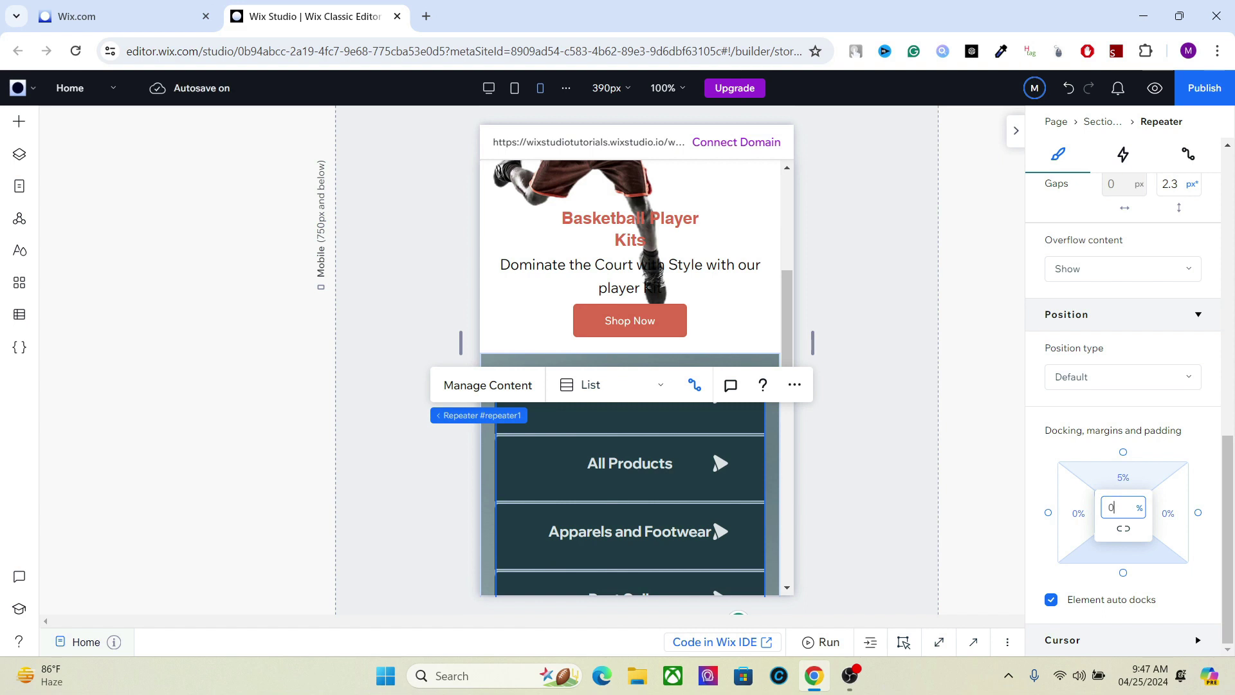
{"action": "key", "text": "Tab"}
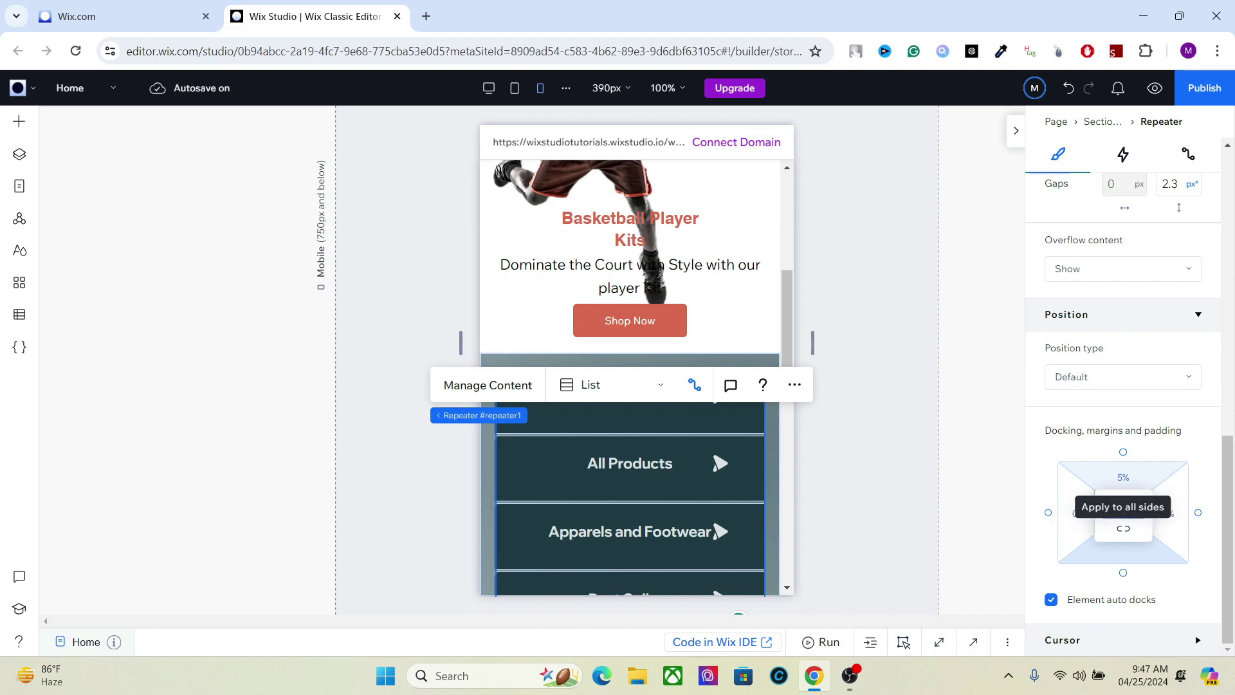
{"action": "key", "text": "Escape"}
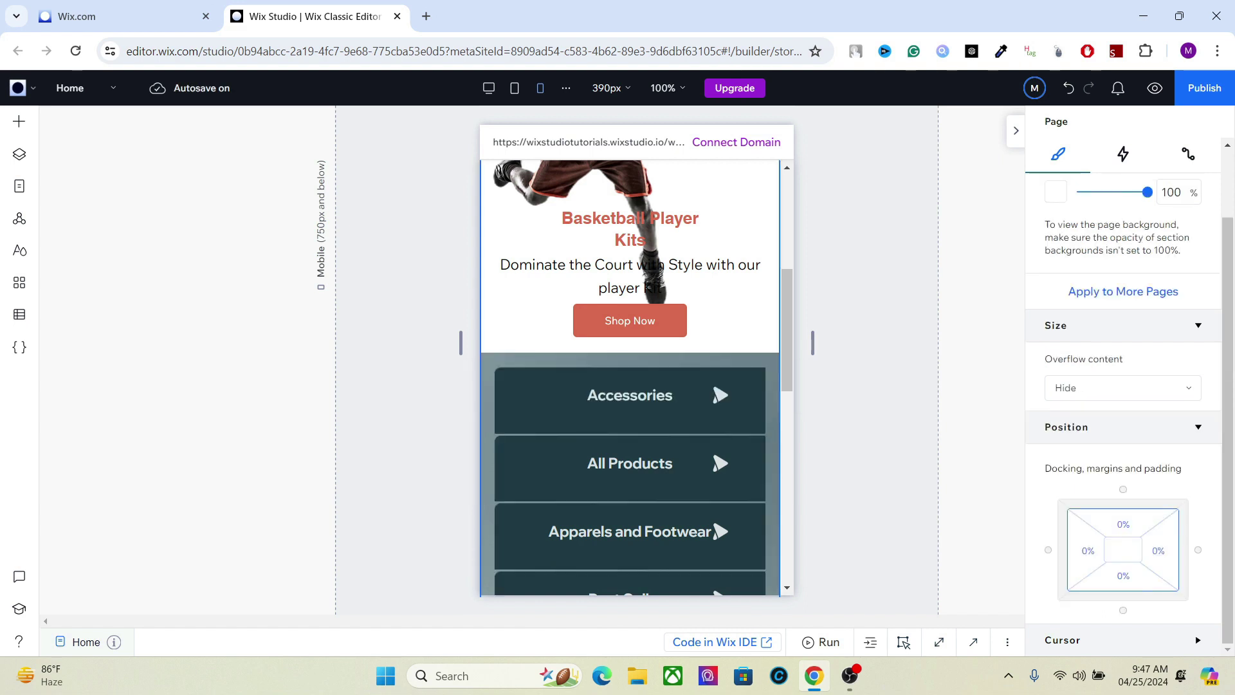
Open the Float animation settings of the Accessories item and choose a direction for the animation
{"action": "scroll", "coordinate": [712, 513], "scroll_direction": "down", "scroll_amount": 9}
{"action": "scroll", "coordinate": [712, 451], "scroll_direction": "up", "scroll_amount": 2}
{"action": "scroll", "coordinate": [713, 451], "scroll_direction": "up", "scroll_amount": 5}
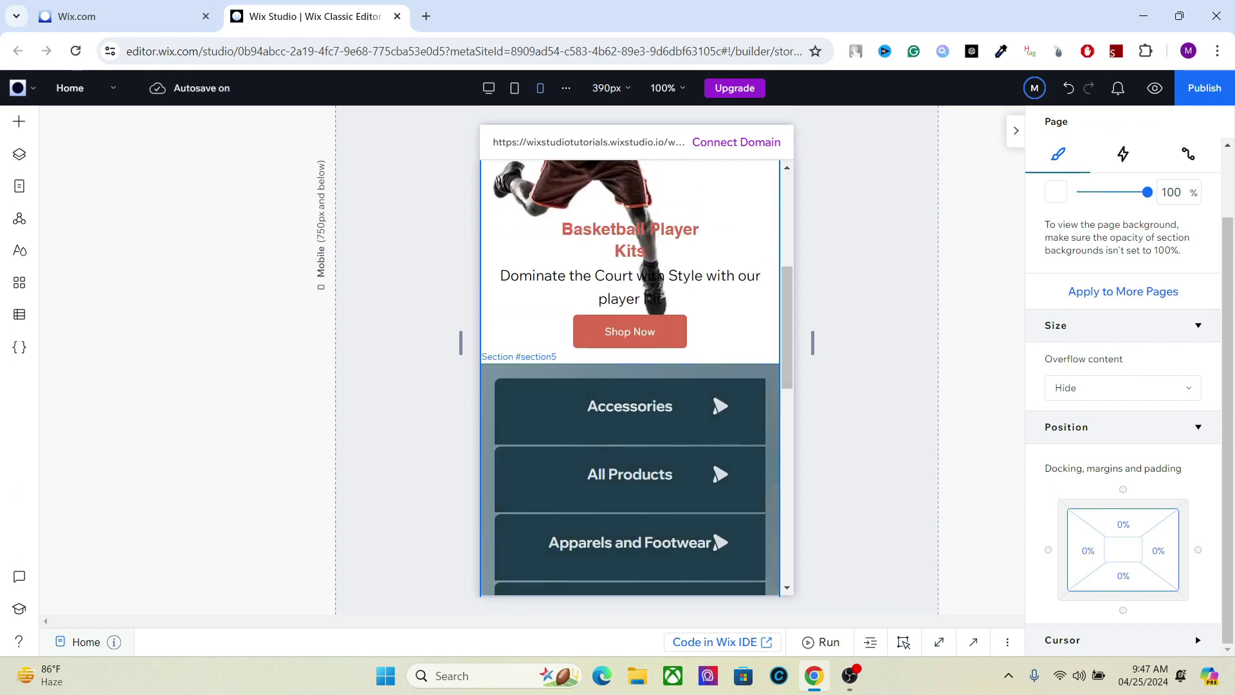
{"action": "left_click", "coordinate": [712, 457]}
{"action": "left_click", "coordinate": [713, 457]}
{"action": "left_click", "coordinate": [712, 457]}
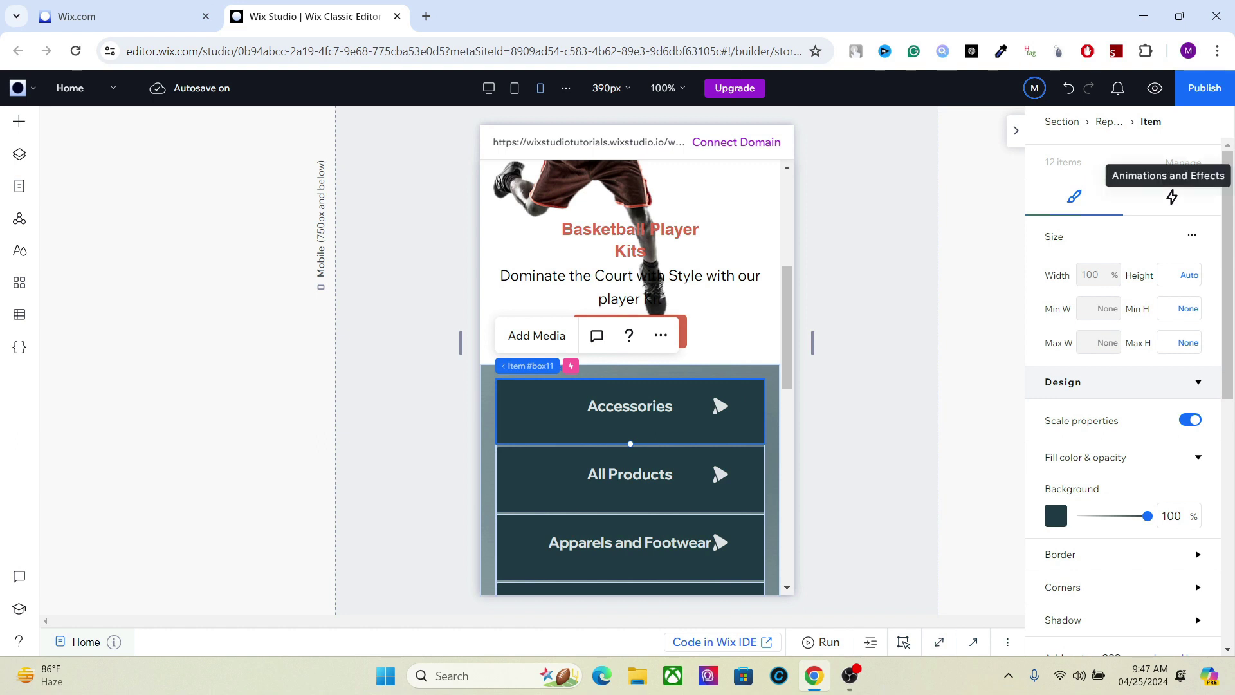
{"action": "left_click", "coordinate": [1172, 197]}
{"action": "left_click", "coordinate": [1065, 359]}
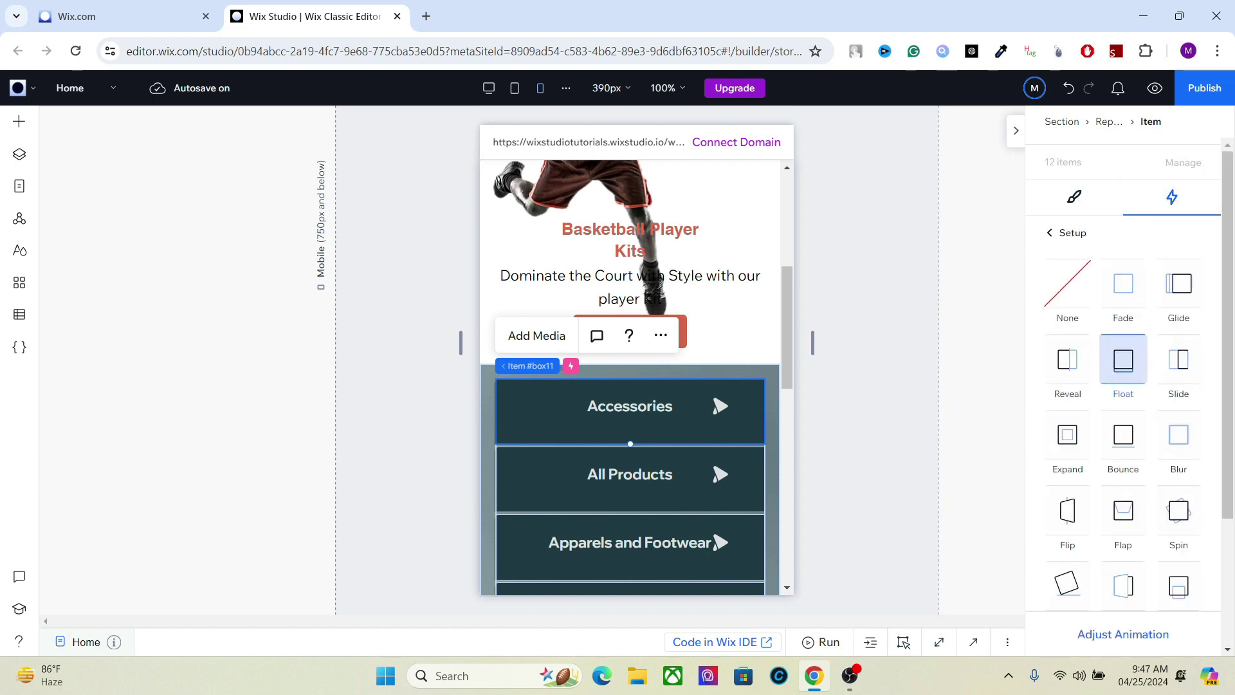
{"action": "left_click", "coordinate": [1122, 633]}
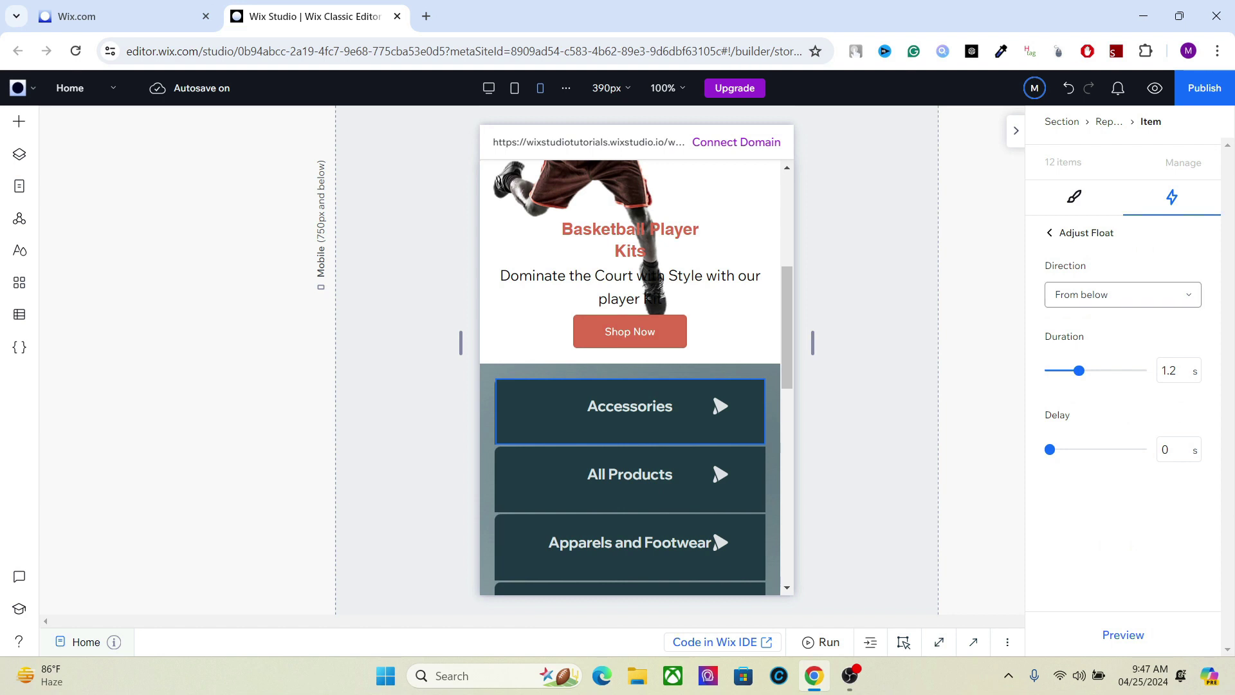
{"action": "left_click", "coordinate": [1122, 294]}
{"action": "left_click", "coordinate": [1081, 323]}
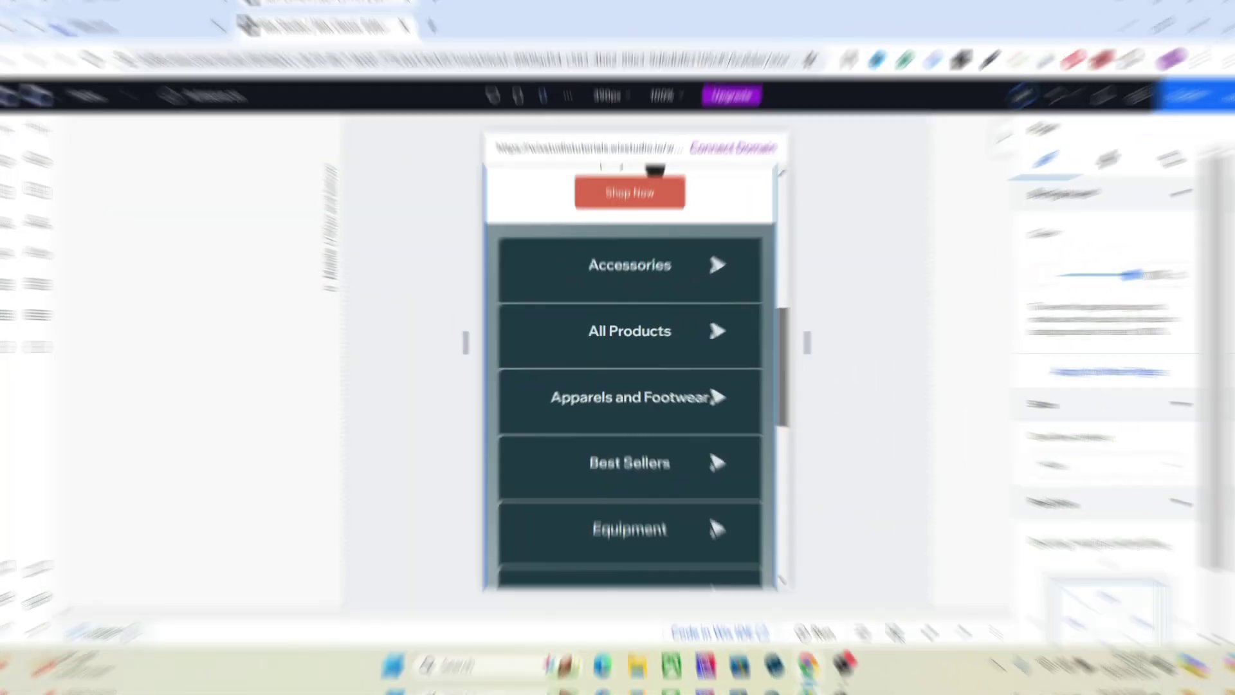
Set the responsive behavior of the Accessories item's category text to Custom scale
{"action": "left_click", "coordinate": [712, 316]}
{"action": "left_click", "coordinate": [712, 315]}
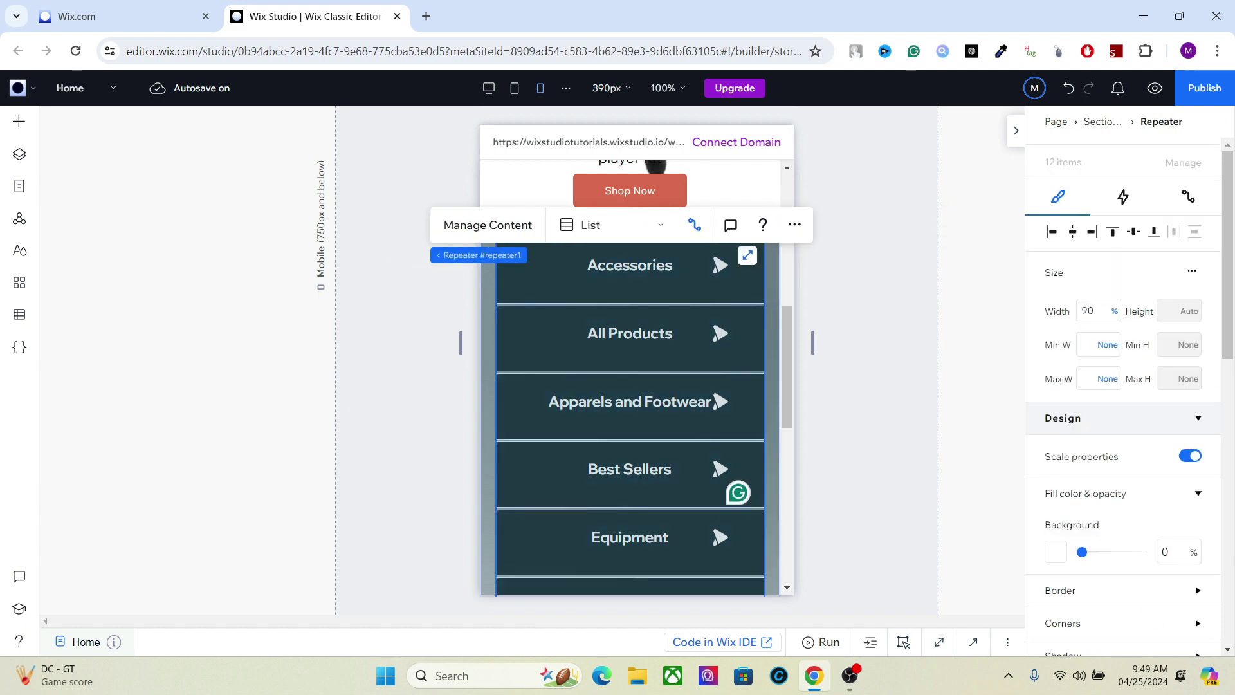
{"action": "left_click", "coordinate": [631, 269]}
{"action": "left_click", "coordinate": [631, 269]}
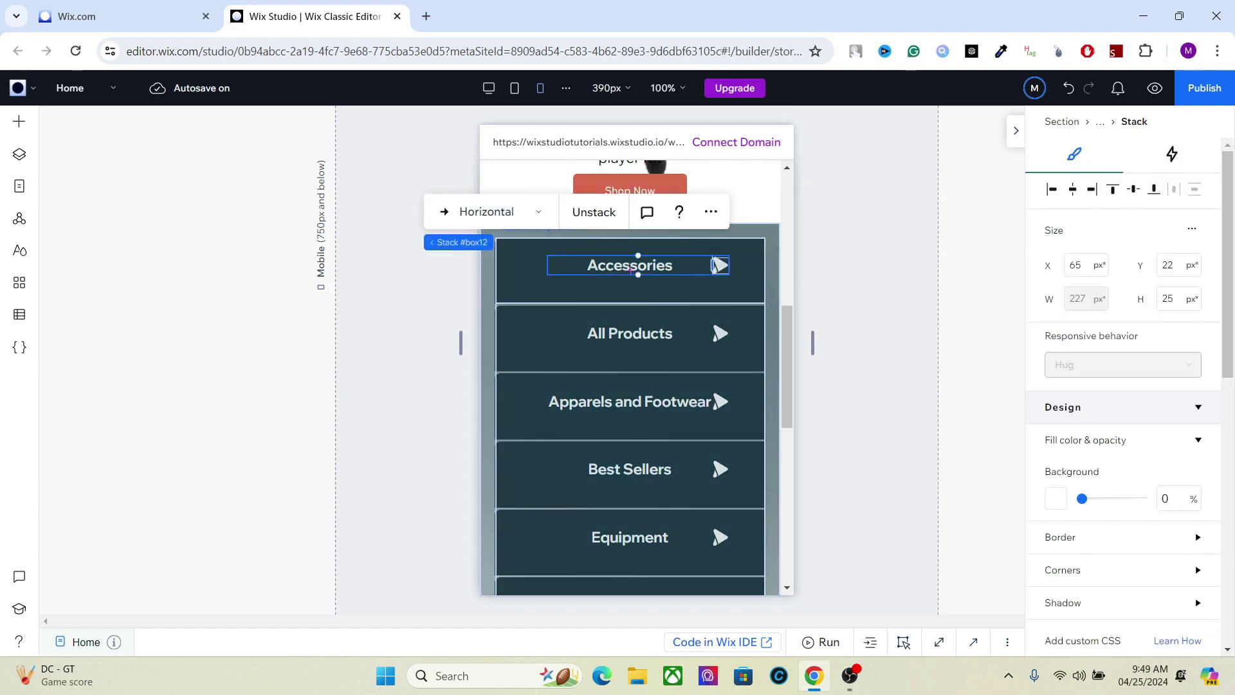
{"action": "left_click", "coordinate": [631, 269]}
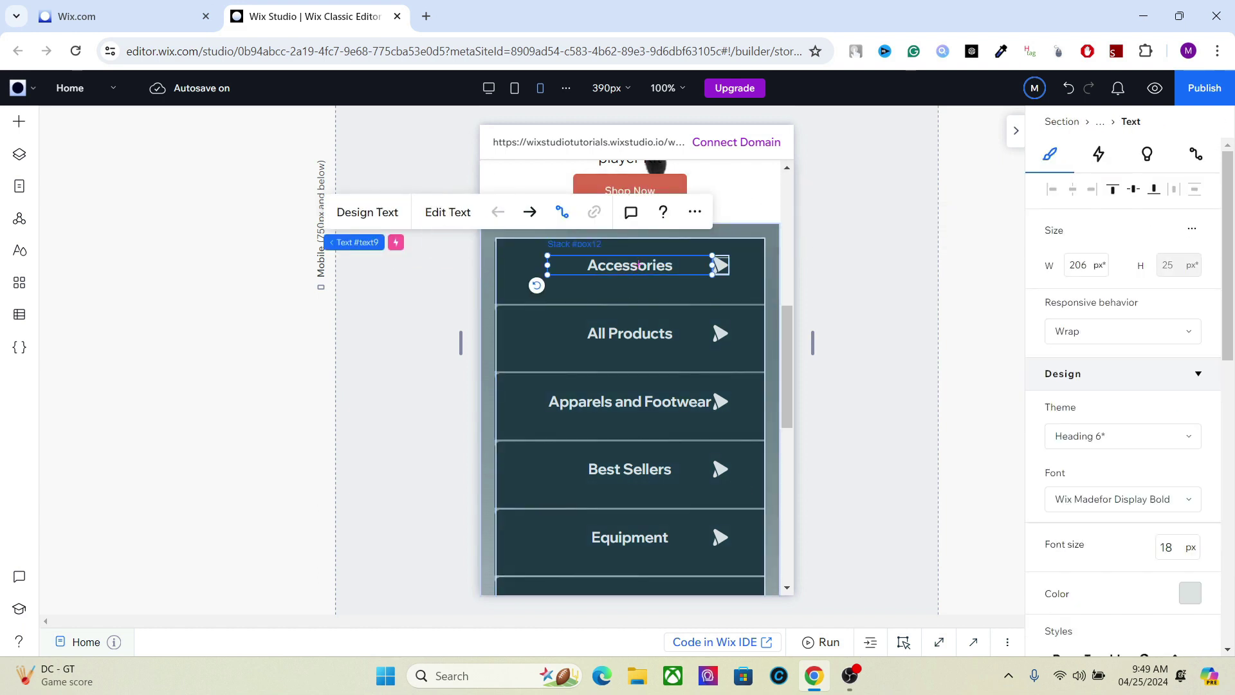
{"action": "left_click", "coordinate": [1123, 331]}
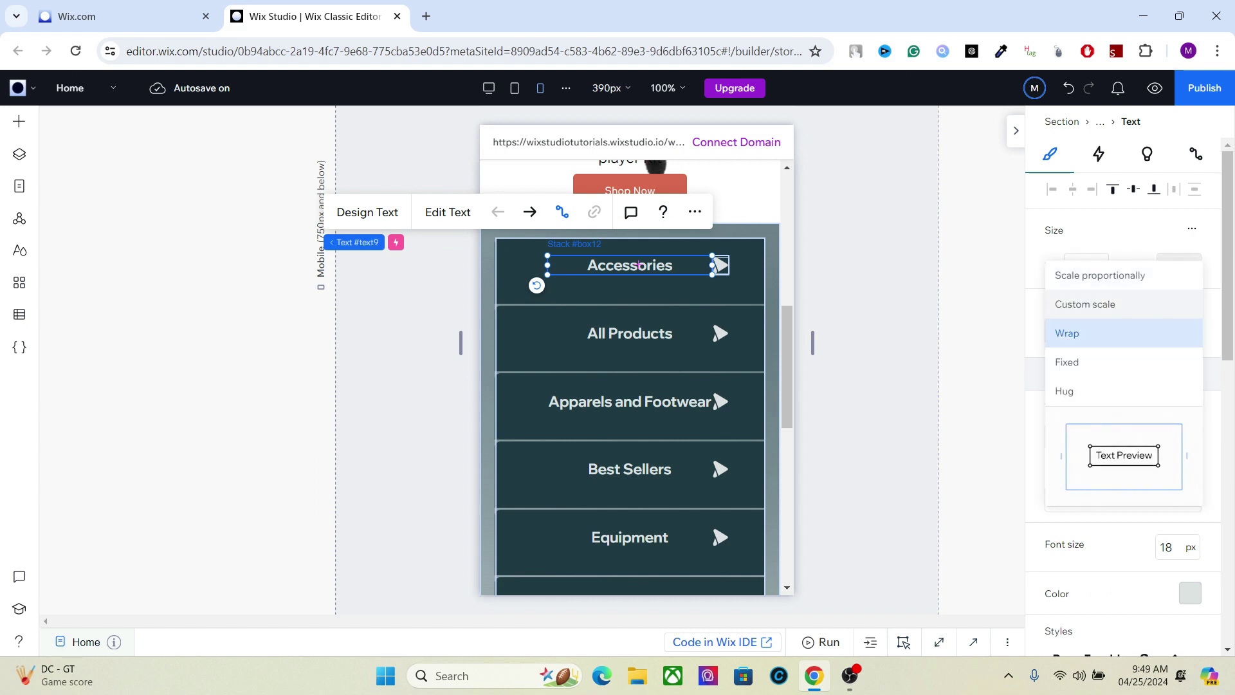
{"action": "left_click", "coordinate": [1086, 304]}
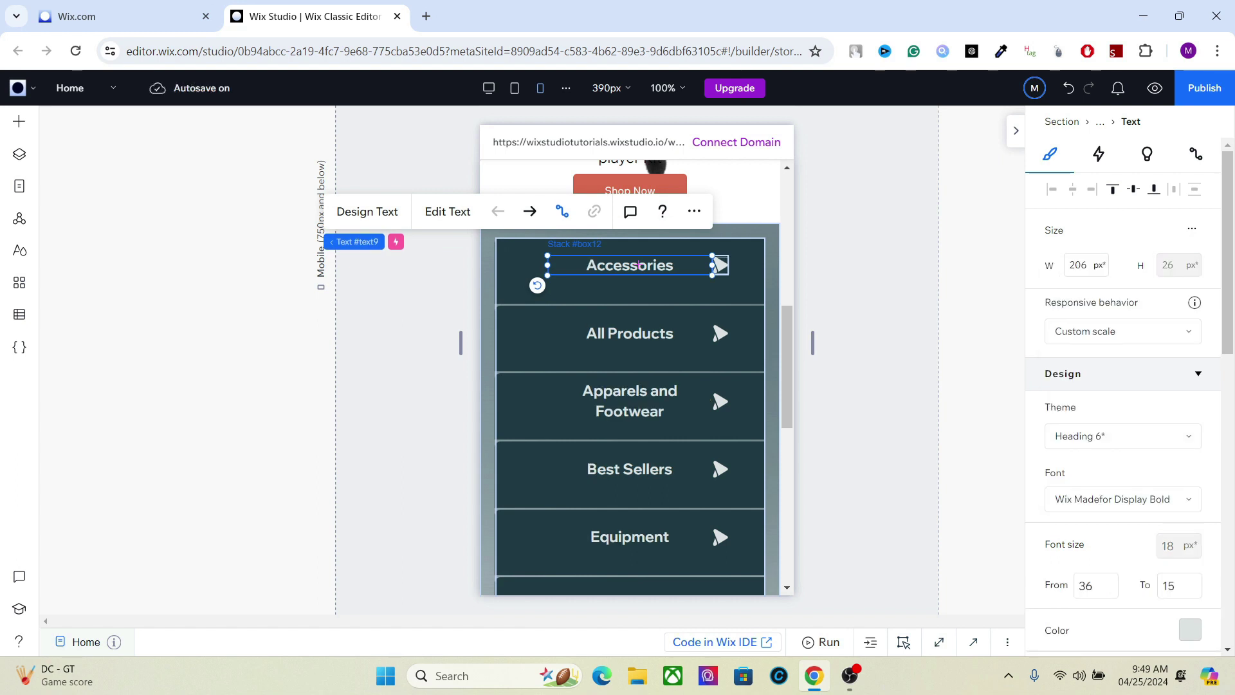
{"action": "scroll", "coordinate": [1123, 411], "scroll_direction": "down", "scroll_amount": 4}
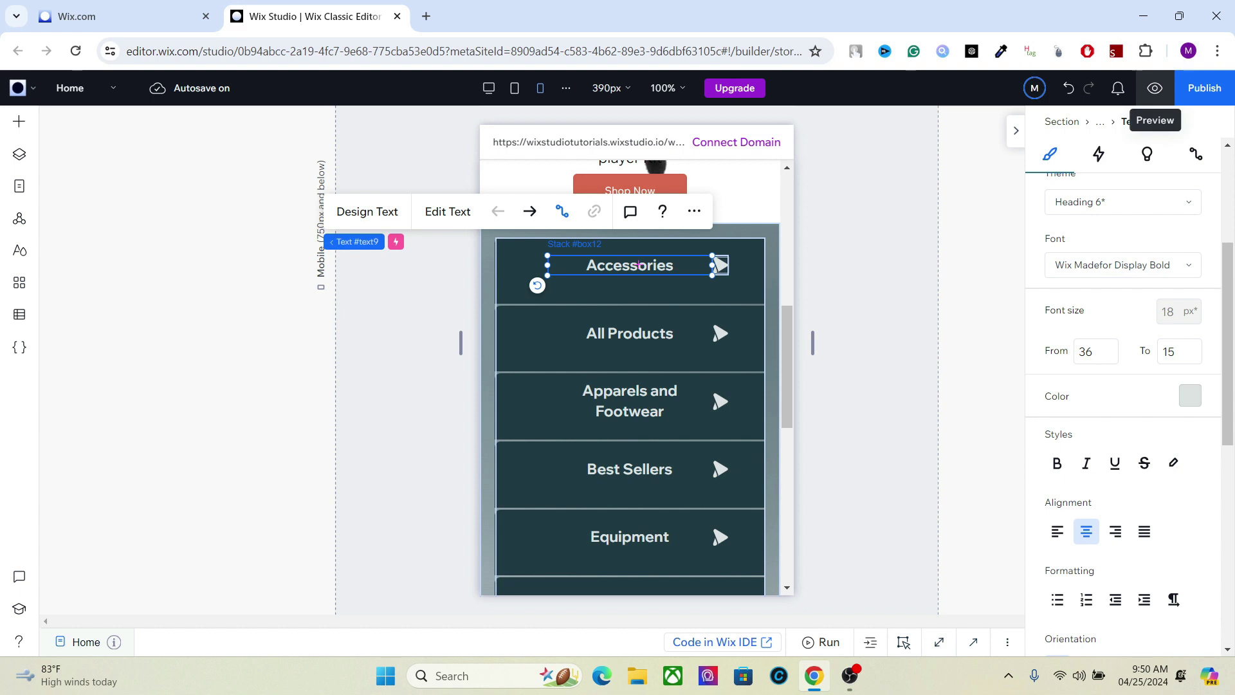
Preview the mobile page and widen its viewport to about 668 px to check how the category list scales
{"action": "left_click", "coordinate": [1155, 87]}
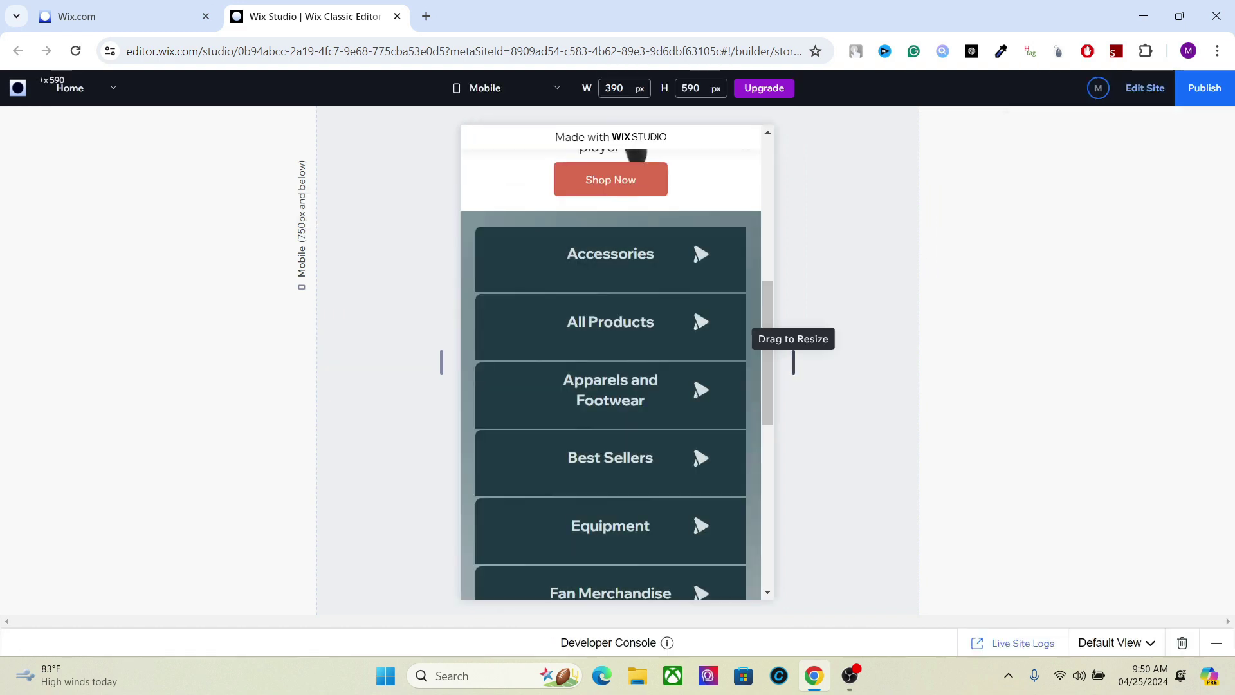
{"action": "left_click_drag", "start_coordinate": [812, 364], "coordinate": [905, 362]}
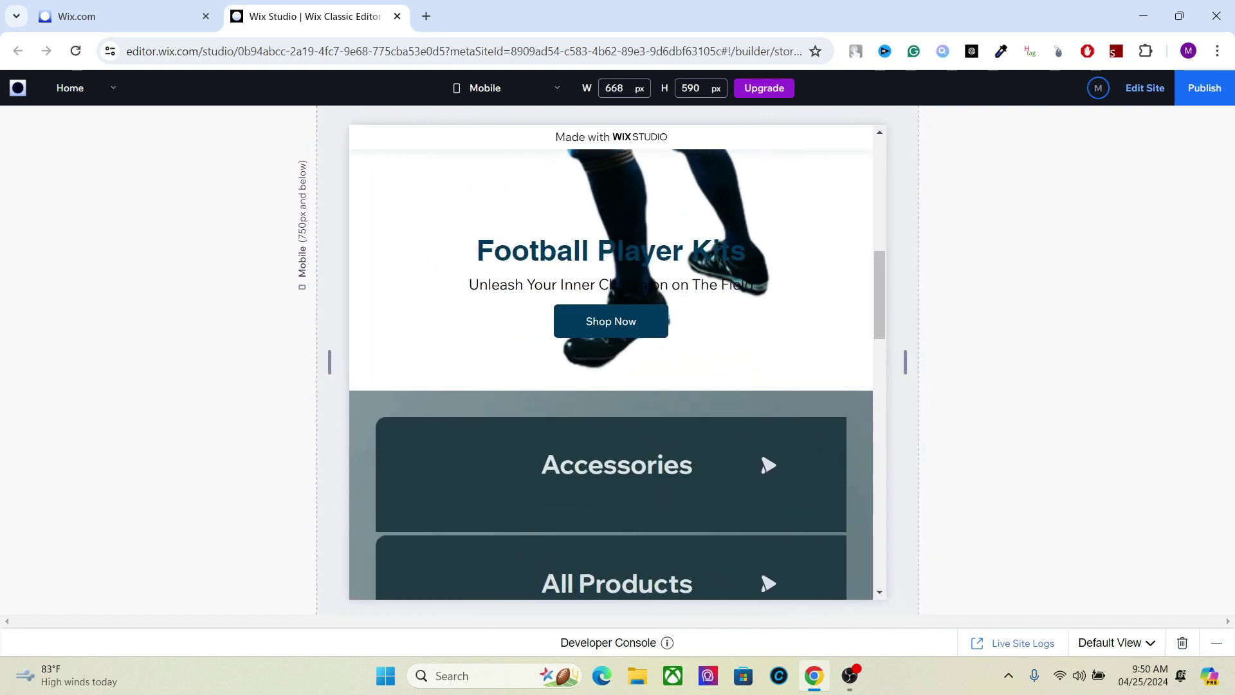
Return to the mobile editor and reapply Custom scale as the responsive behavior of the repeater's category text
{"action": "left_click", "coordinate": [1145, 87]}
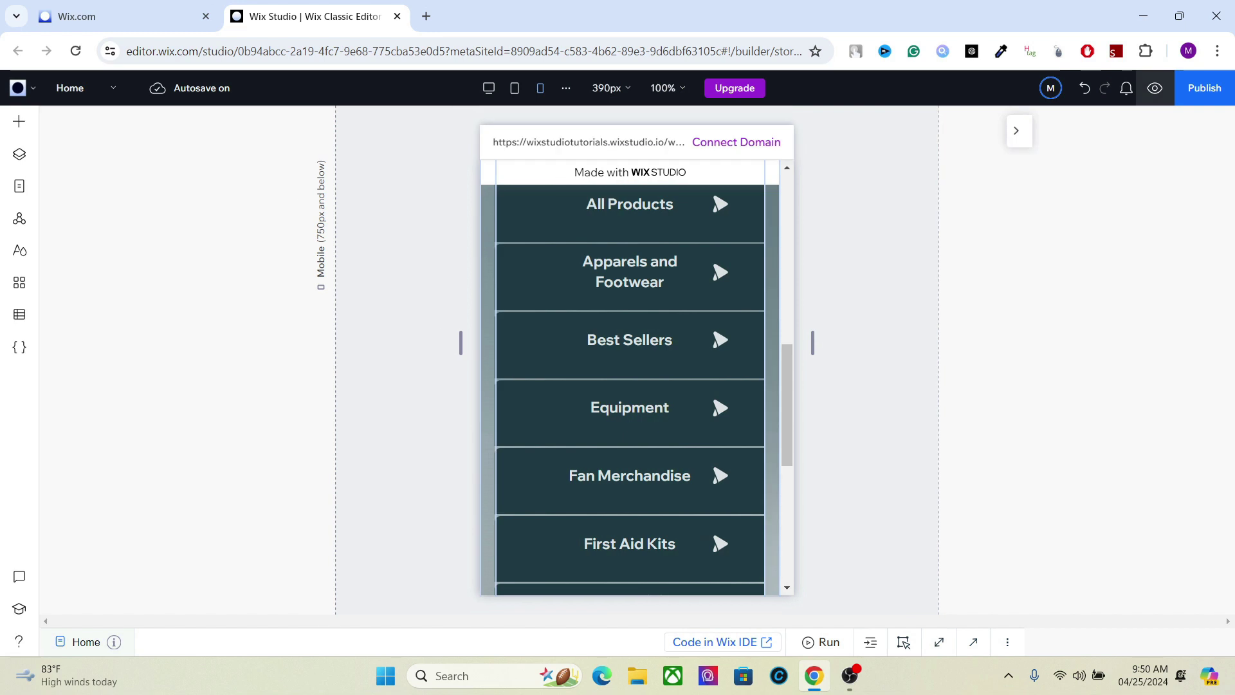
{"action": "left_click", "coordinate": [1123, 331]}
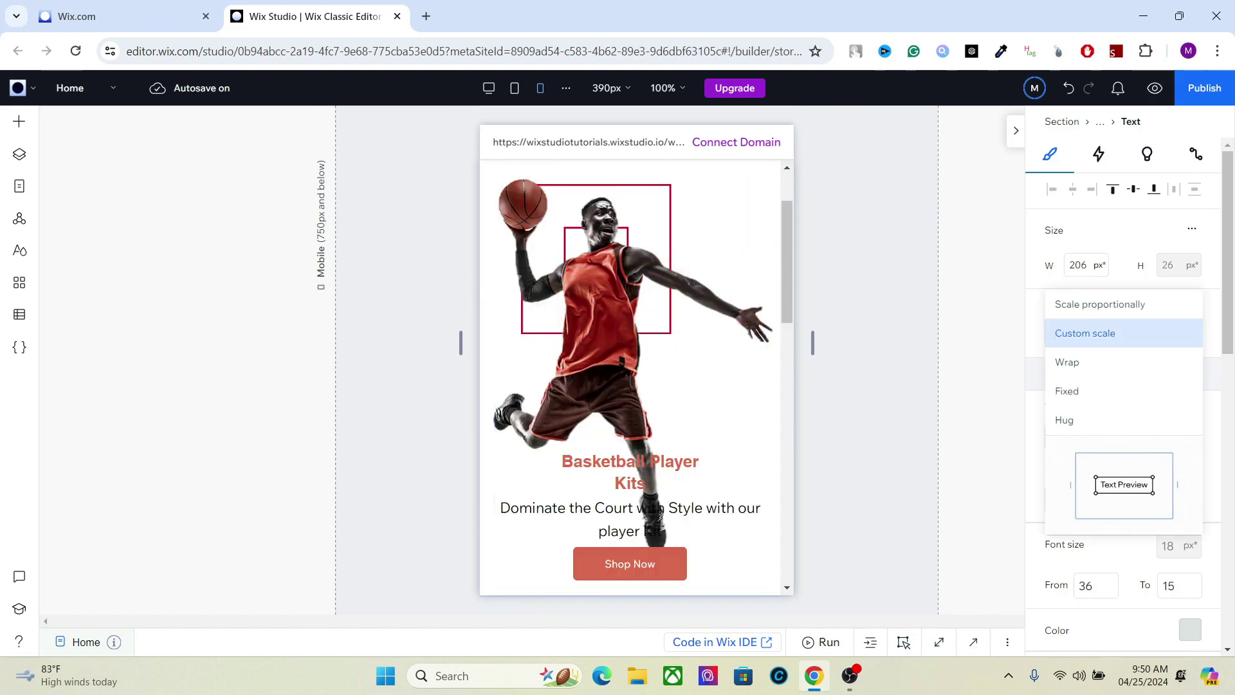
{"action": "left_click", "coordinate": [1087, 331]}
Preview the mobile page at 390 px wide and check the basketball hero and the category list's entrance below it
{"action": "left_click", "coordinate": [1155, 87]}
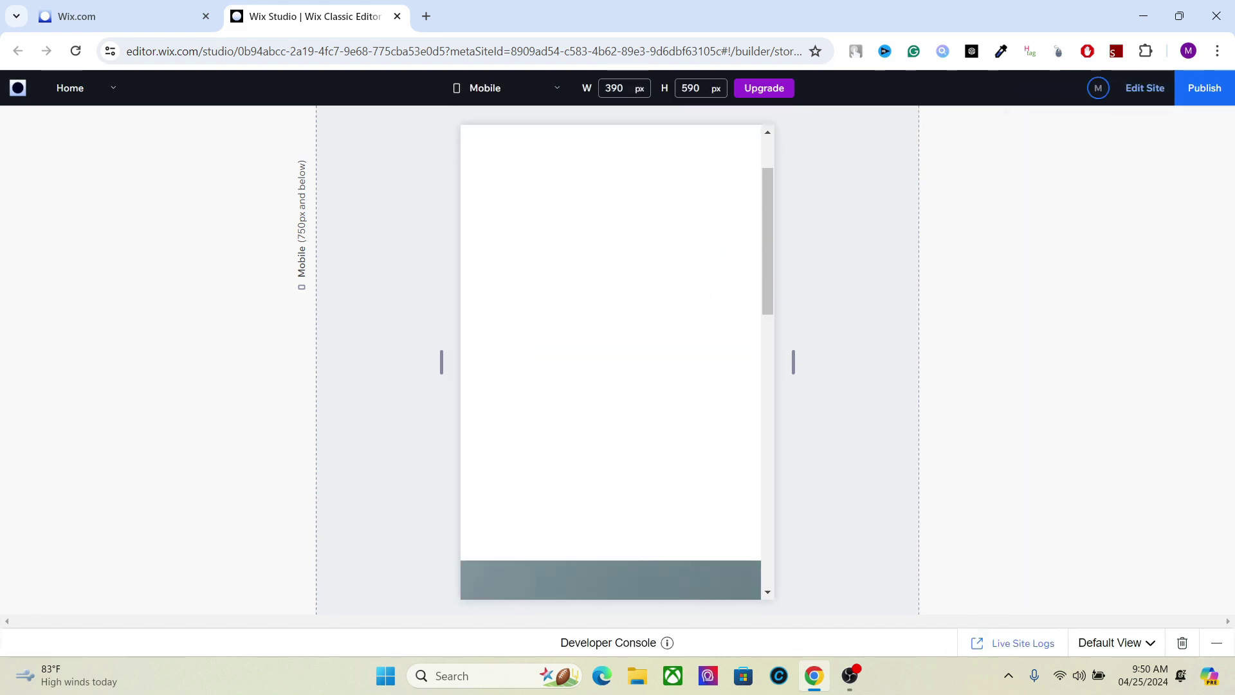
{"action": "left_click_drag", "start_coordinate": [767, 241], "coordinate": [767, 376]}
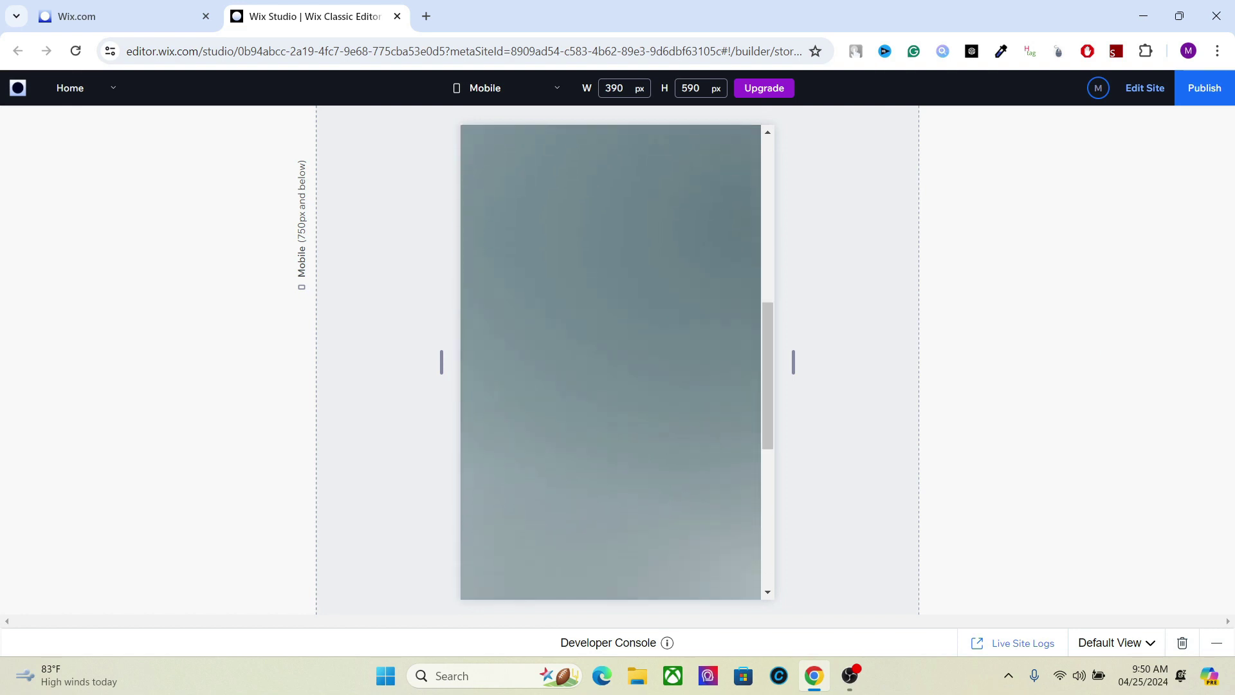
{"action": "scroll", "coordinate": [611, 362], "scroll_direction": "up", "scroll_amount": 5}
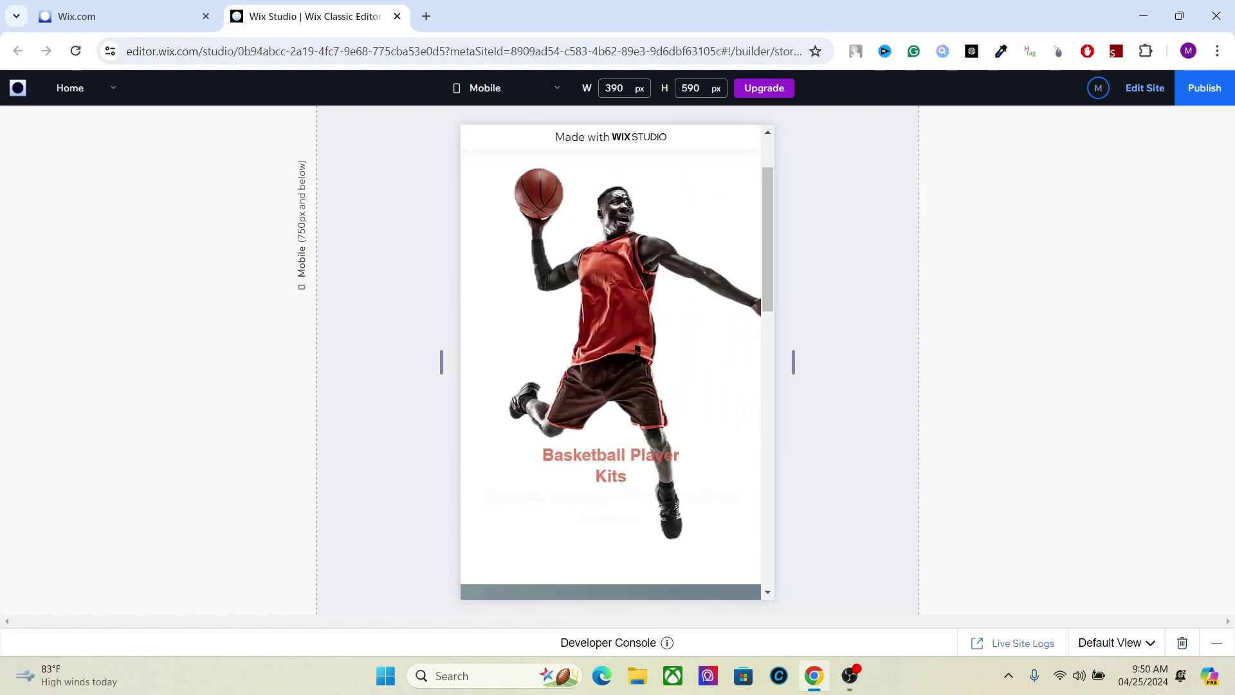
{"action": "scroll", "coordinate": [611, 361], "scroll_direction": "down", "scroll_amount": 5}
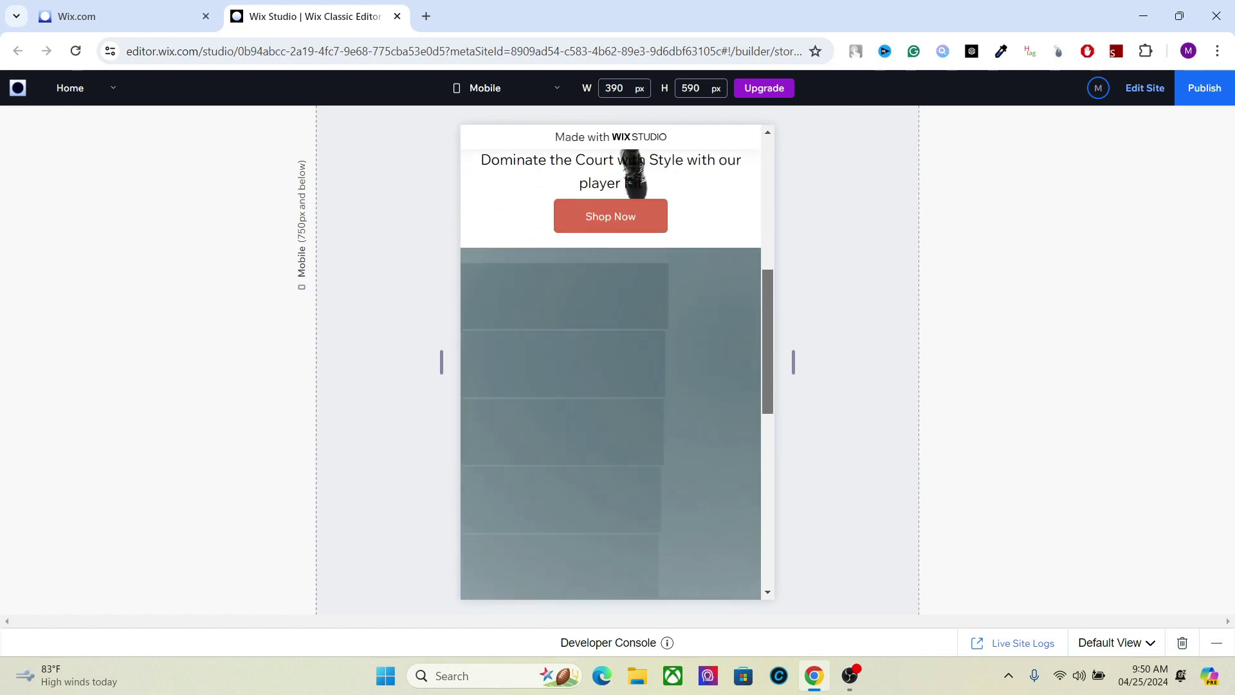